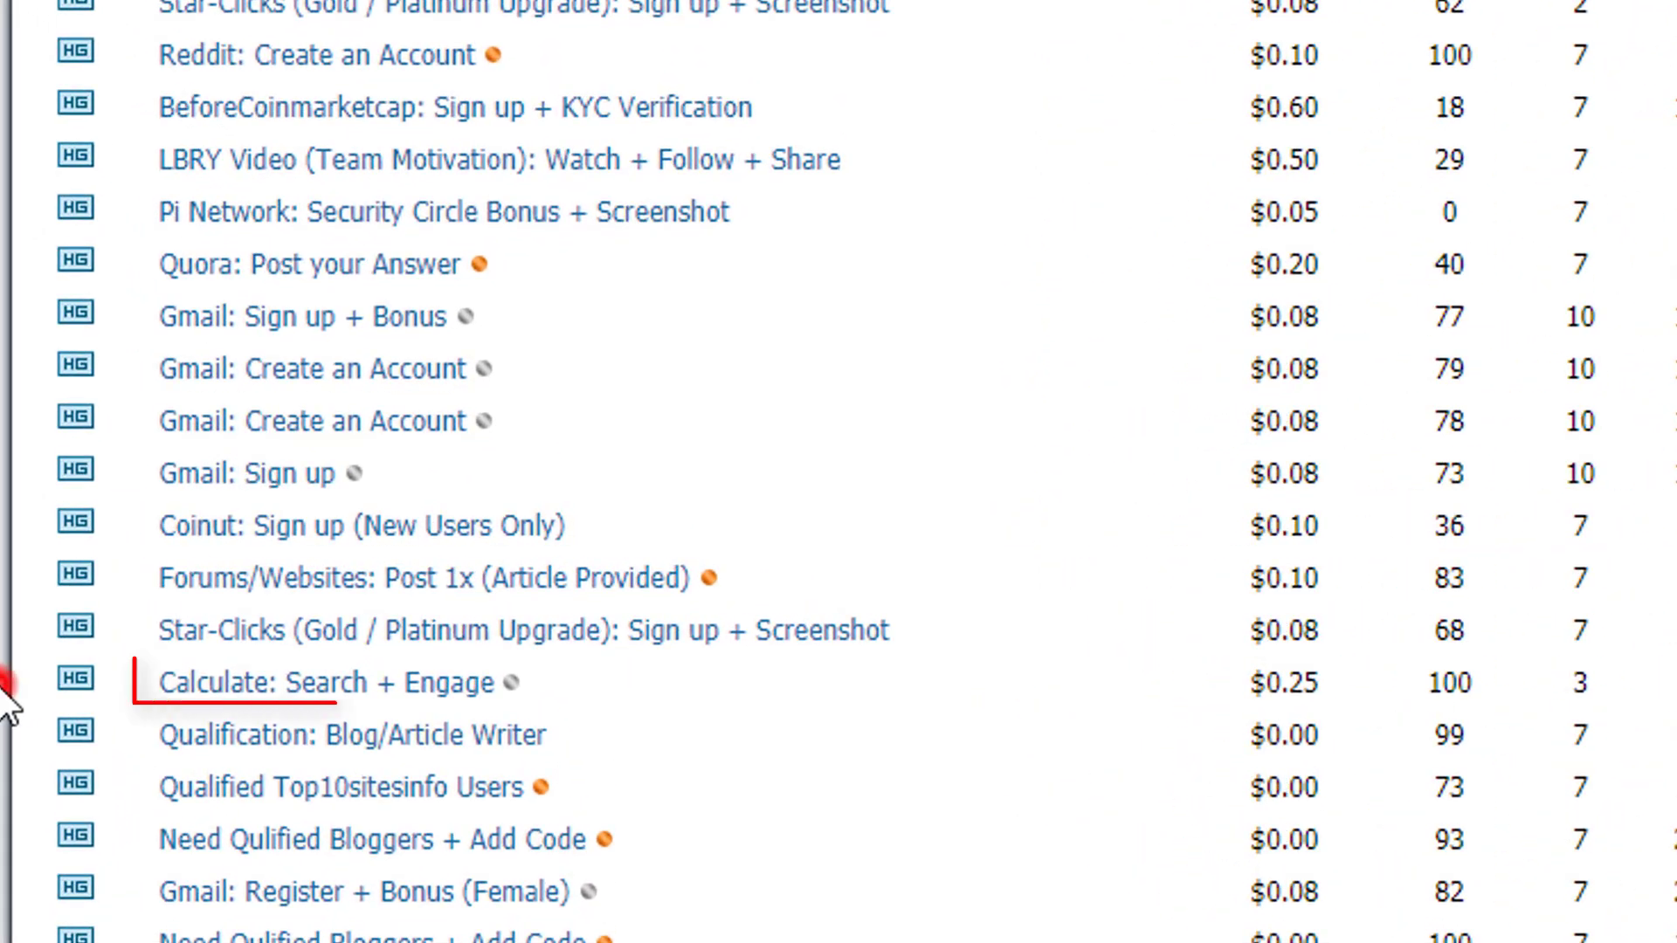
Open the $0.25 'Calculate: Search + Engage' job from the Microworkers job list.
left_click_drag(3, 690, 459, 686)
left_click(535, 701)
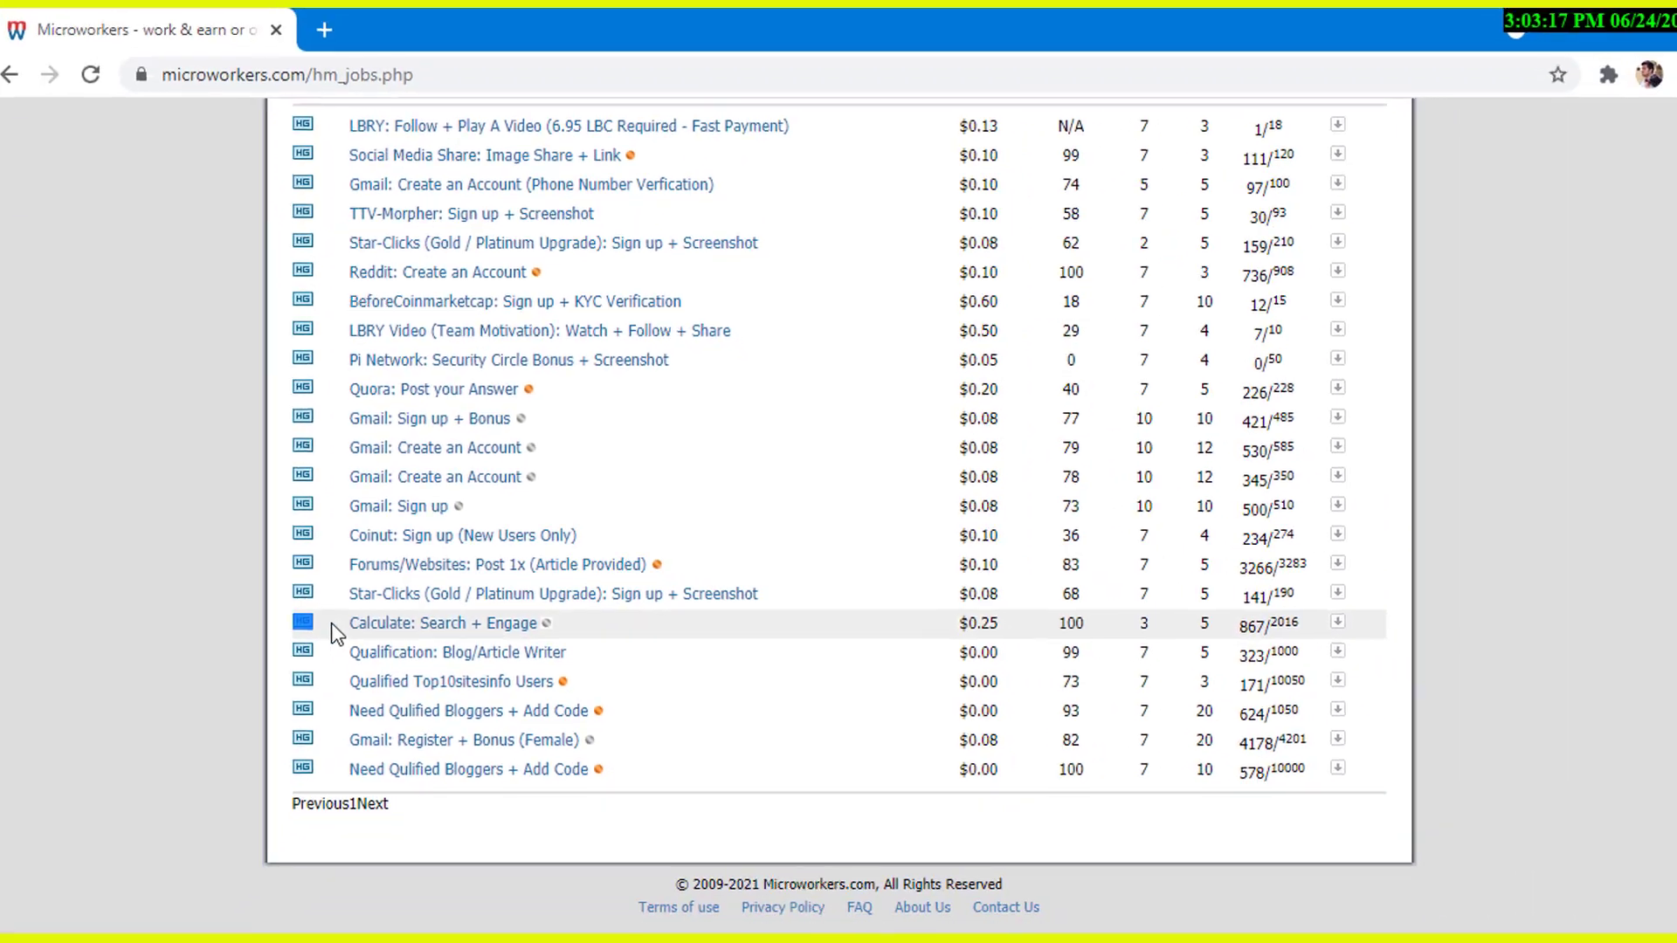
left_click_drag(332, 622, 557, 626)
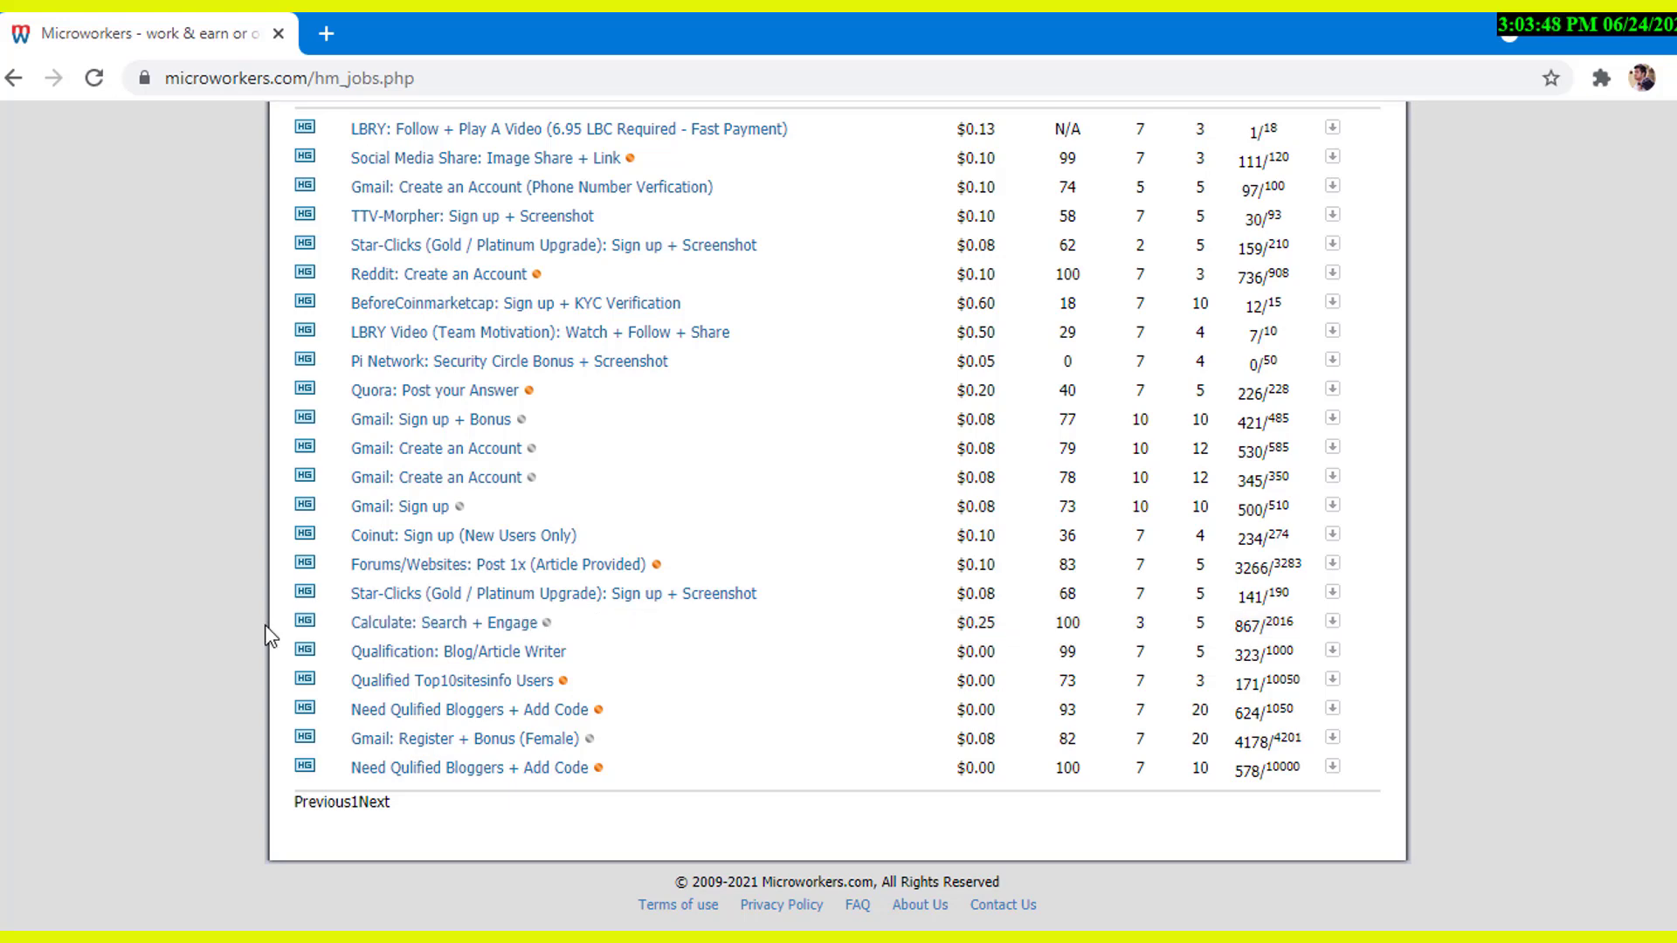
left_click_drag(262, 624, 505, 618)
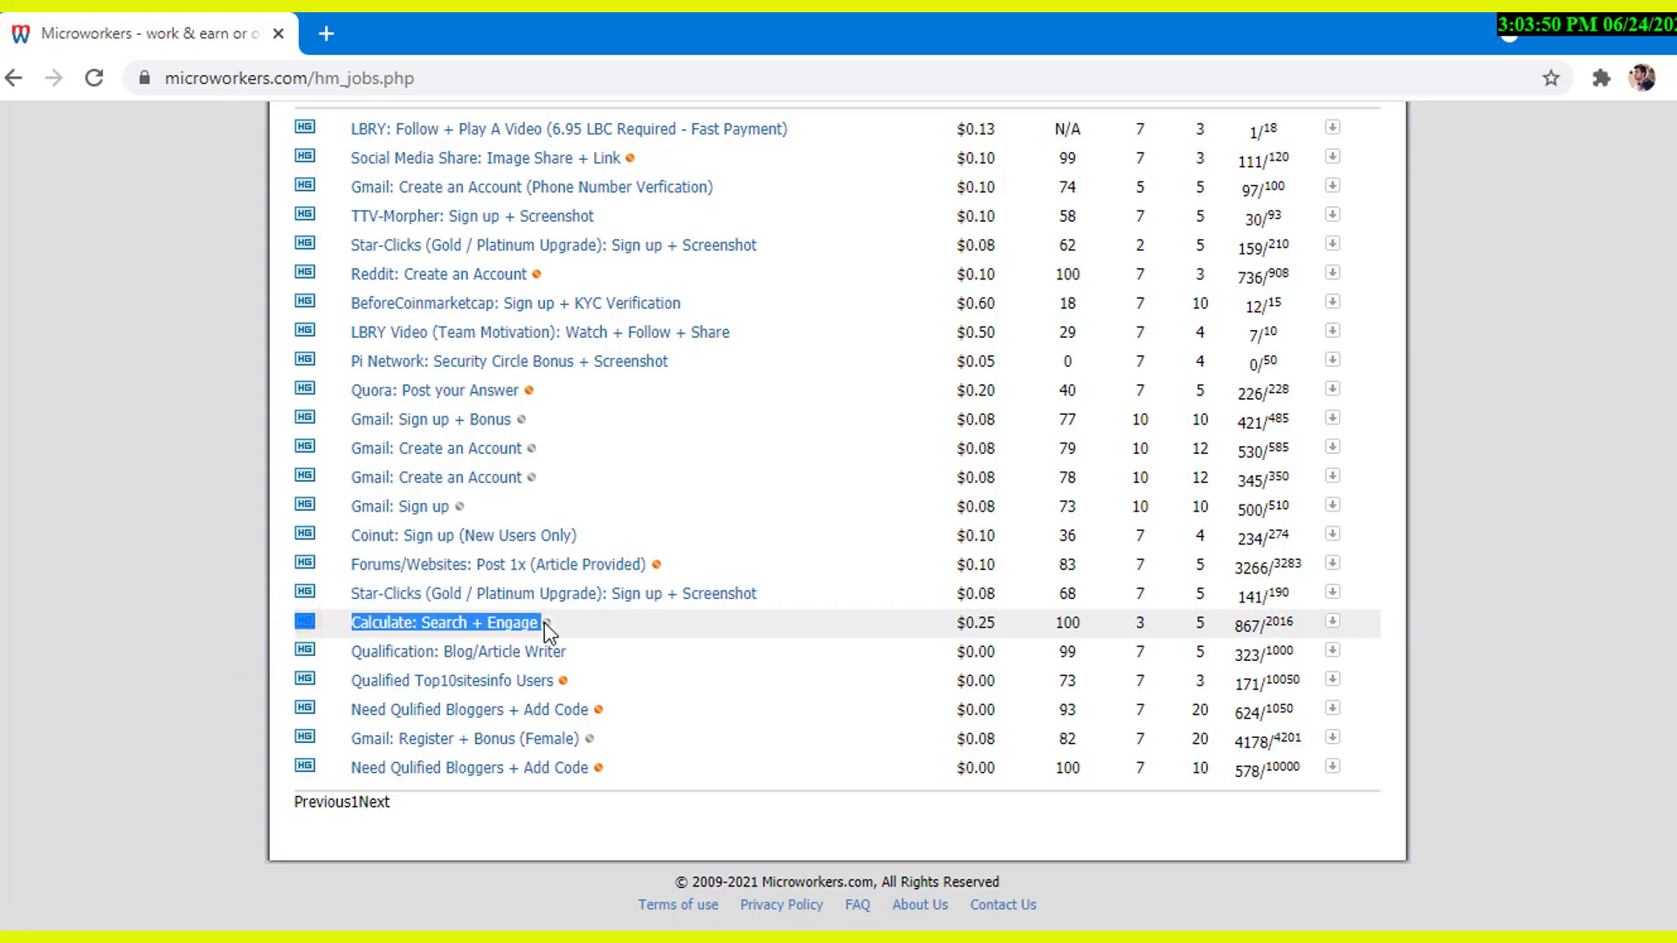
left_click(421, 631)
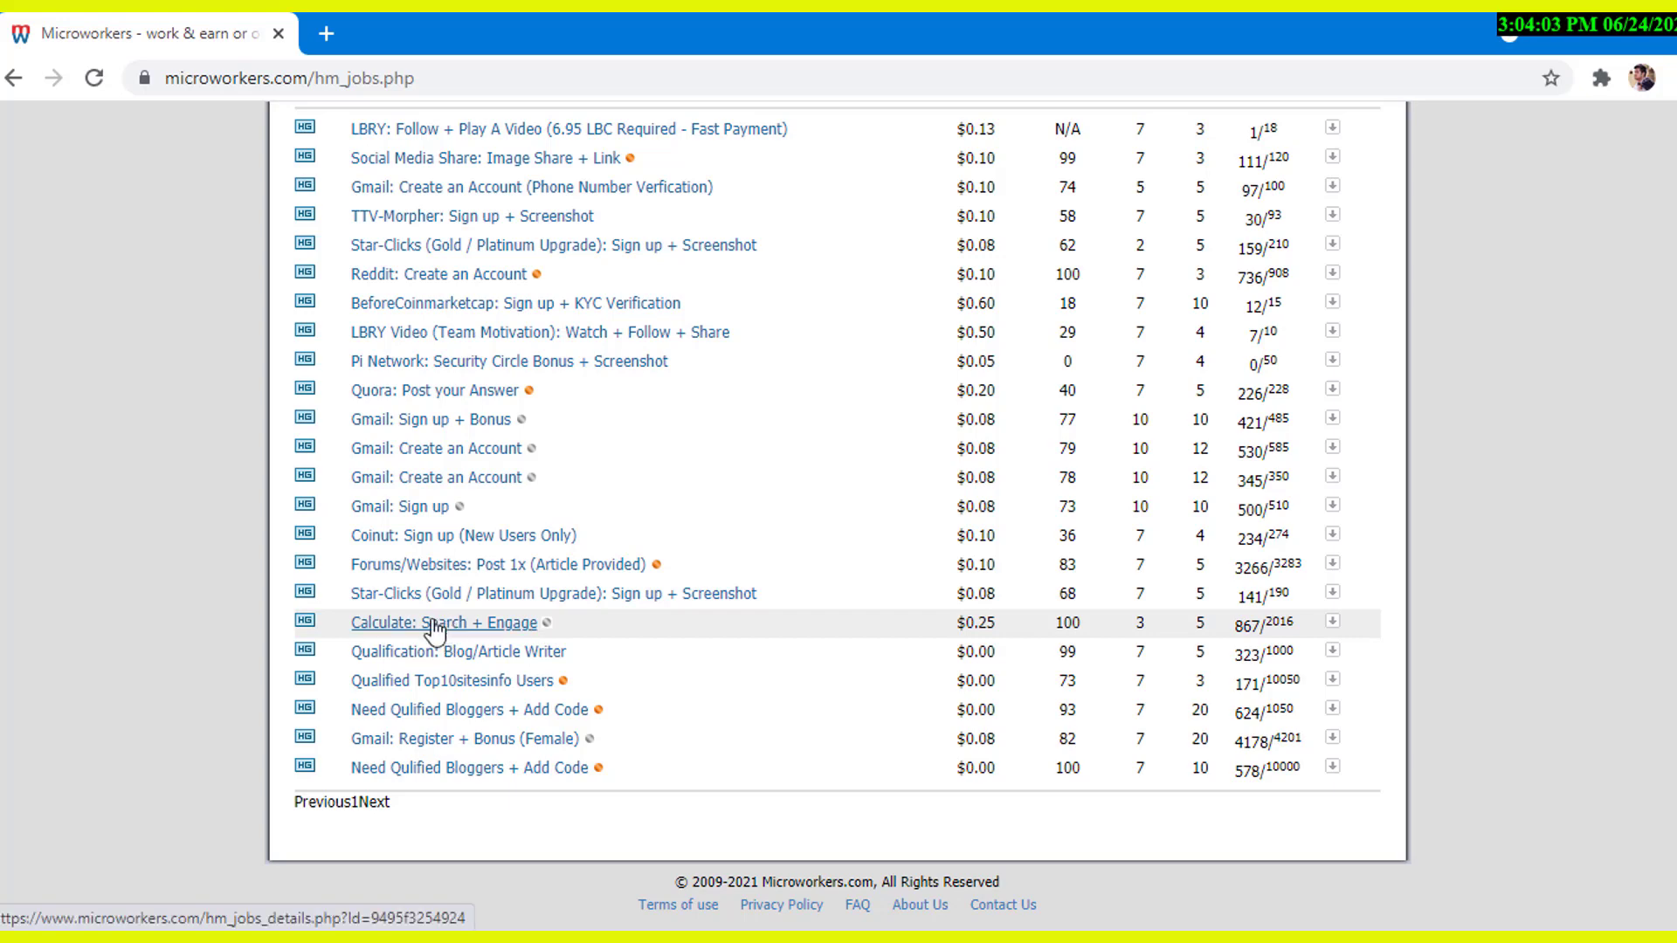
left_click(434, 625)
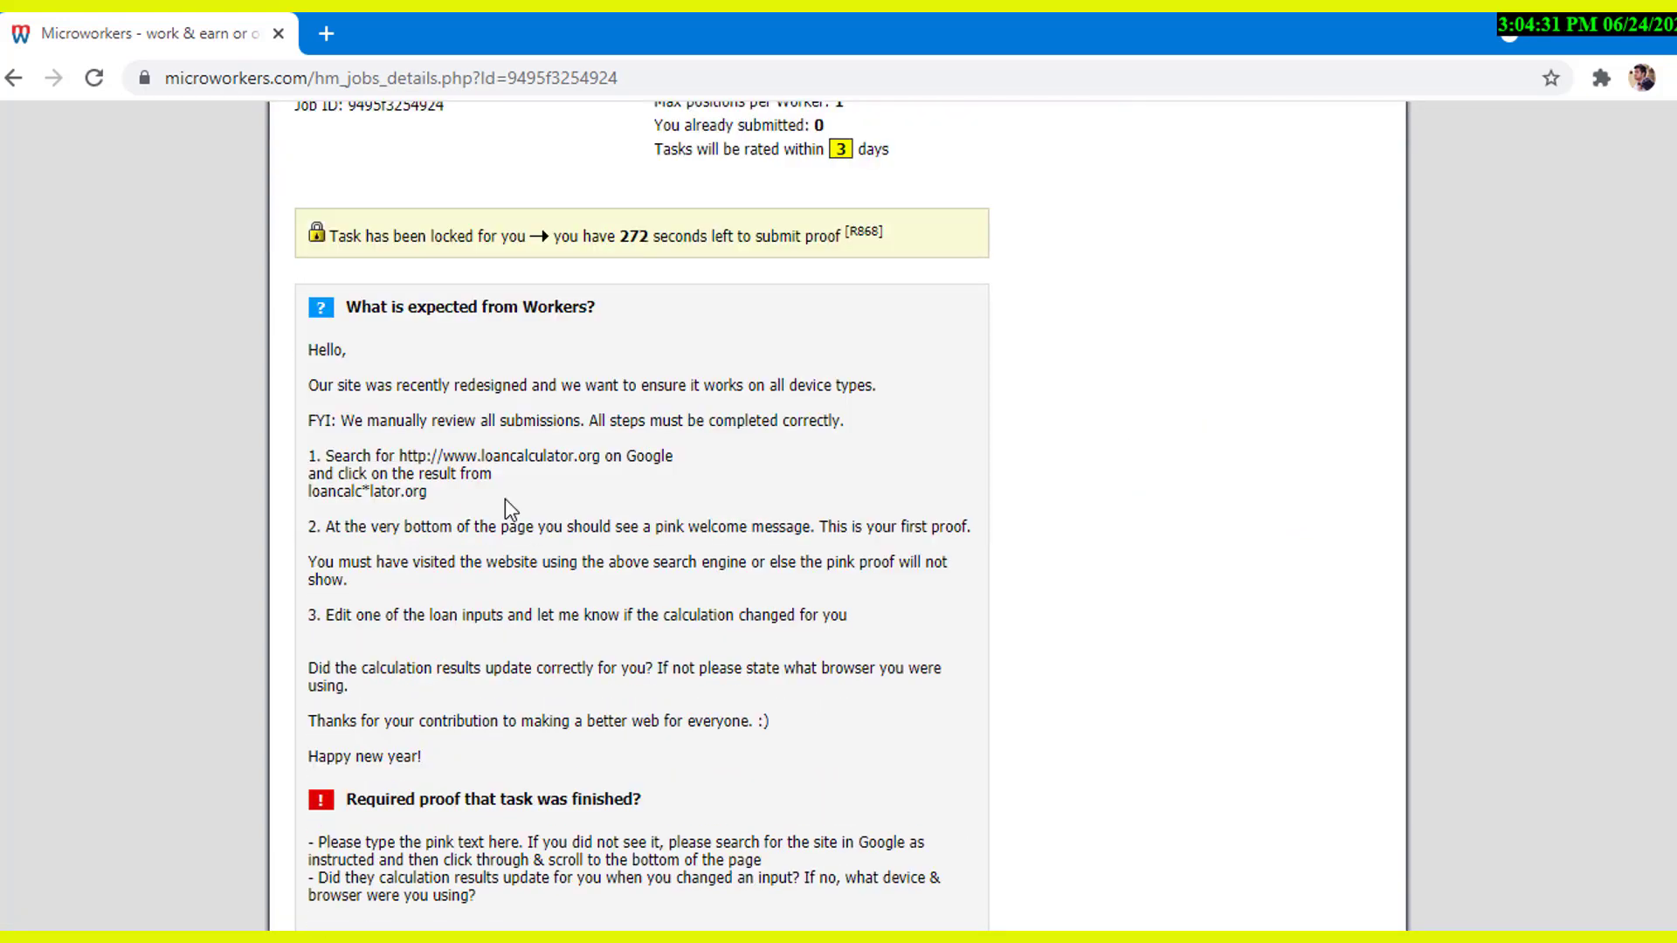
scroll(412, 342, "down", 1)
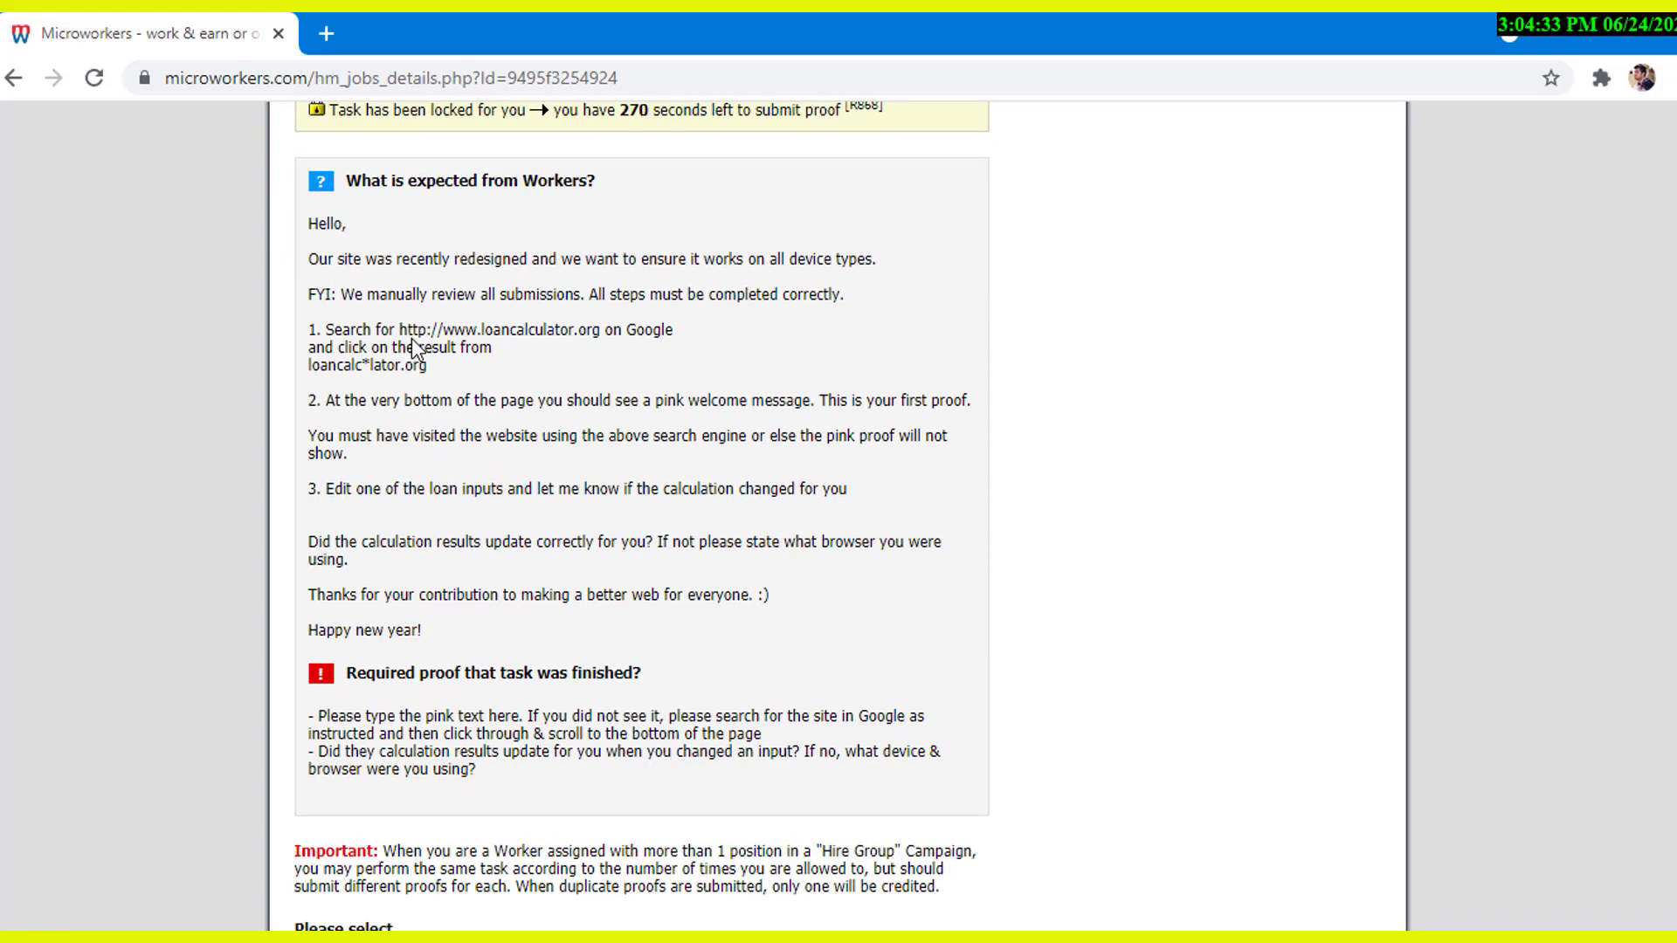
scroll(451, 568, "down", 1)
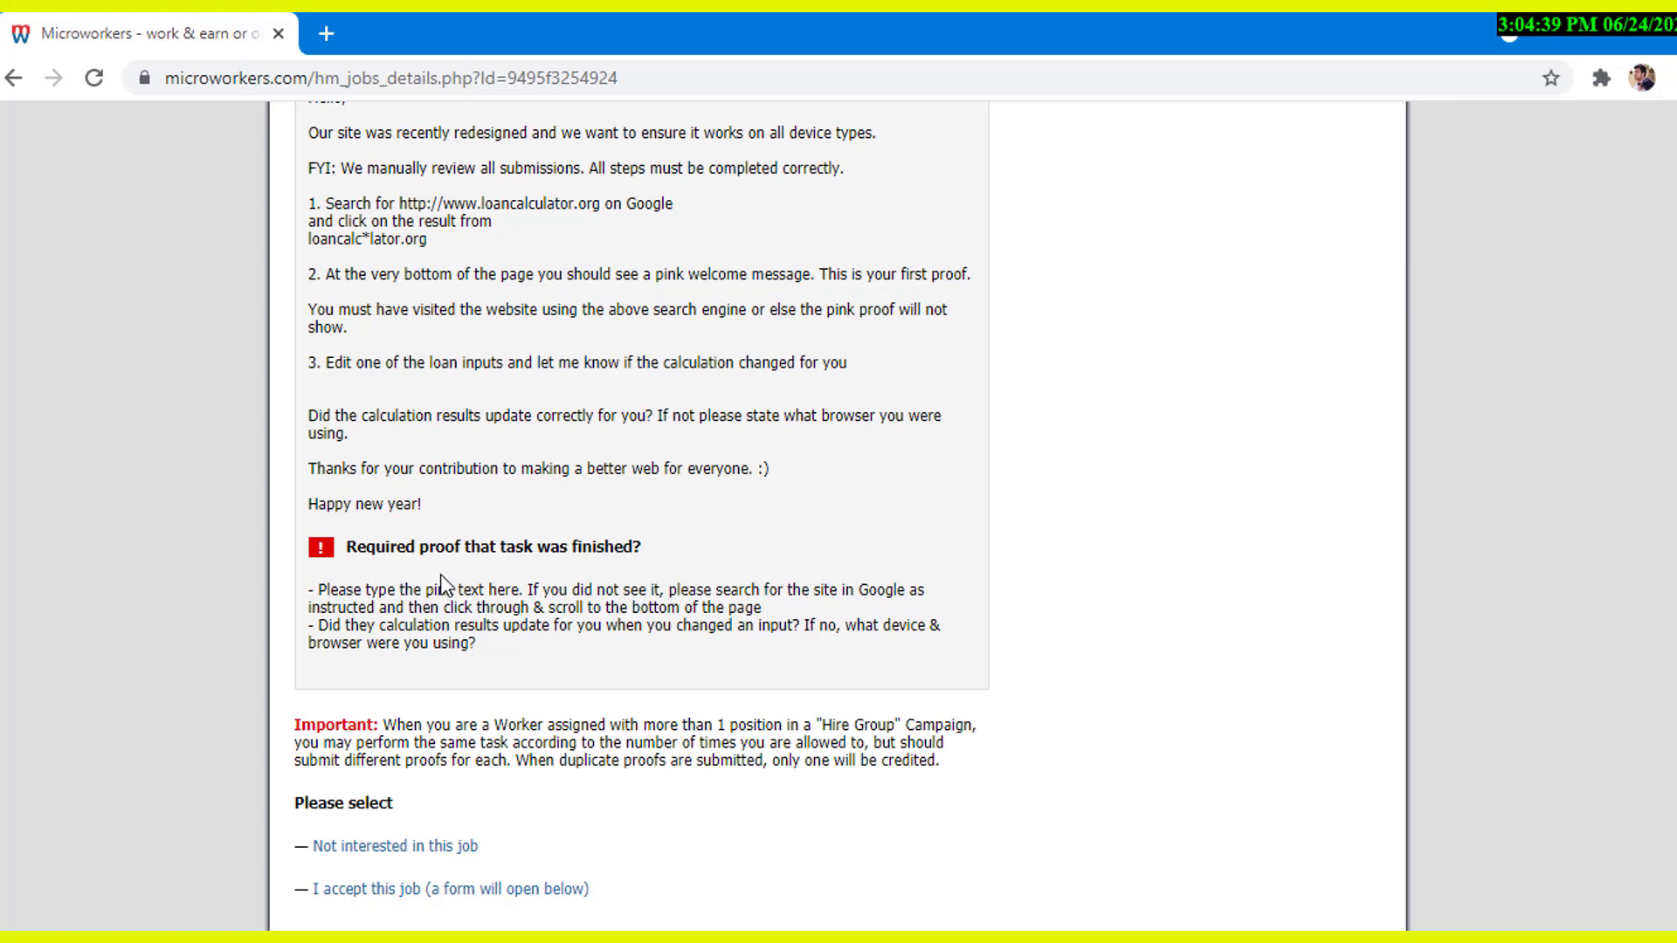
scroll(441, 574, "up", 2)
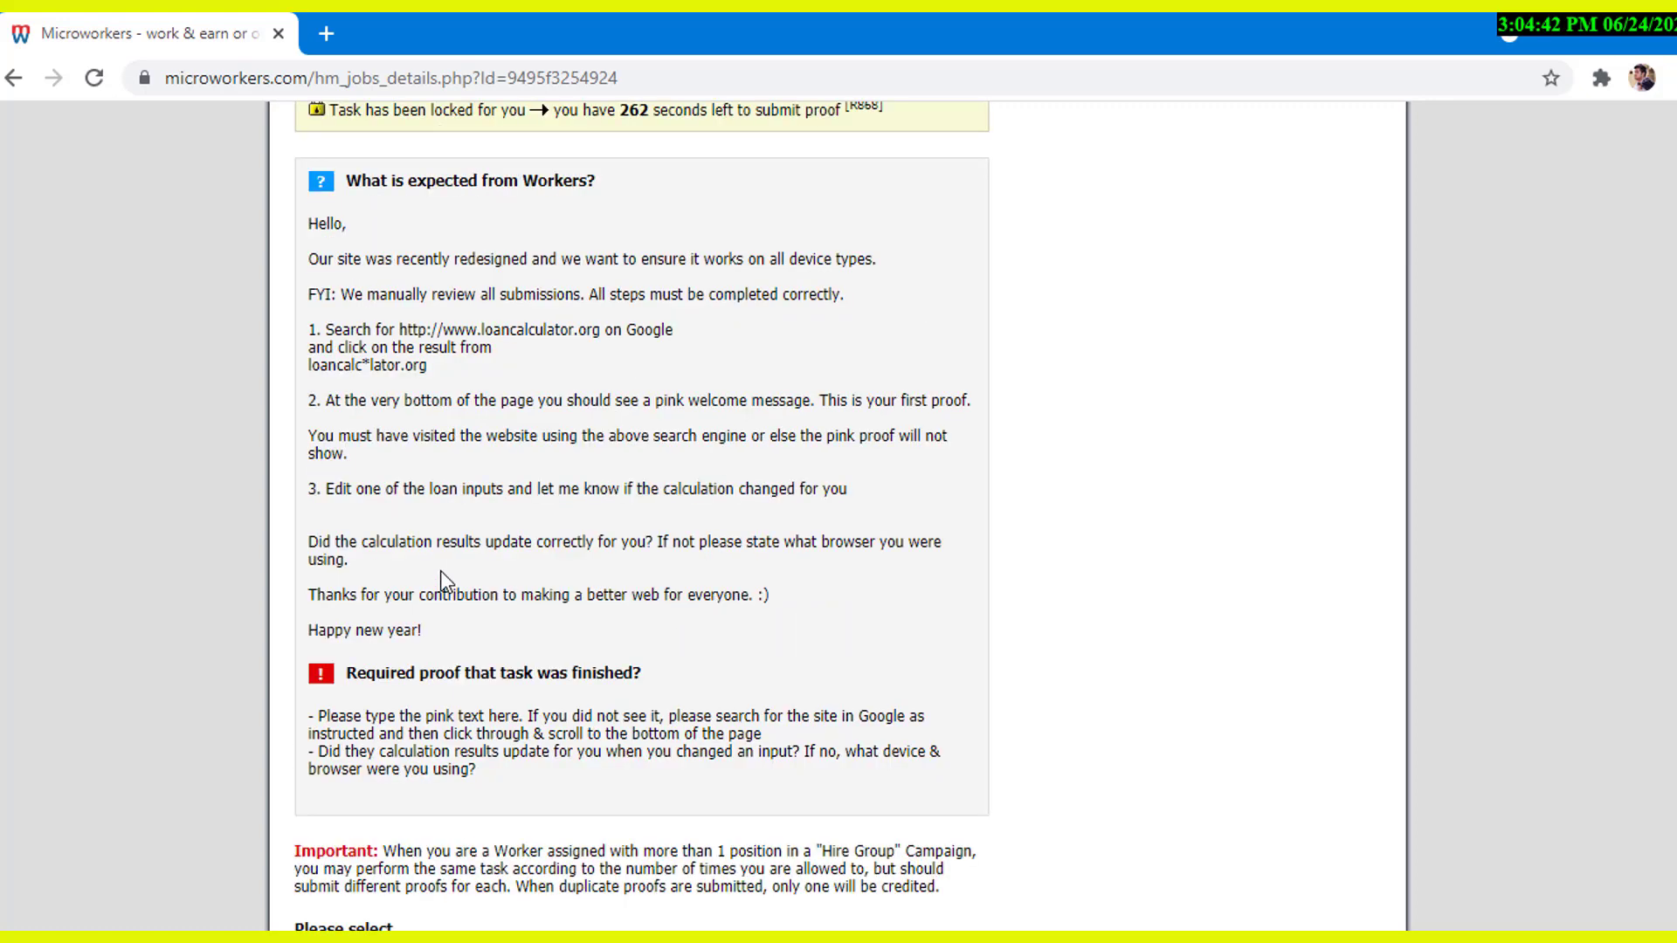
scroll(440, 570, "up", 2)
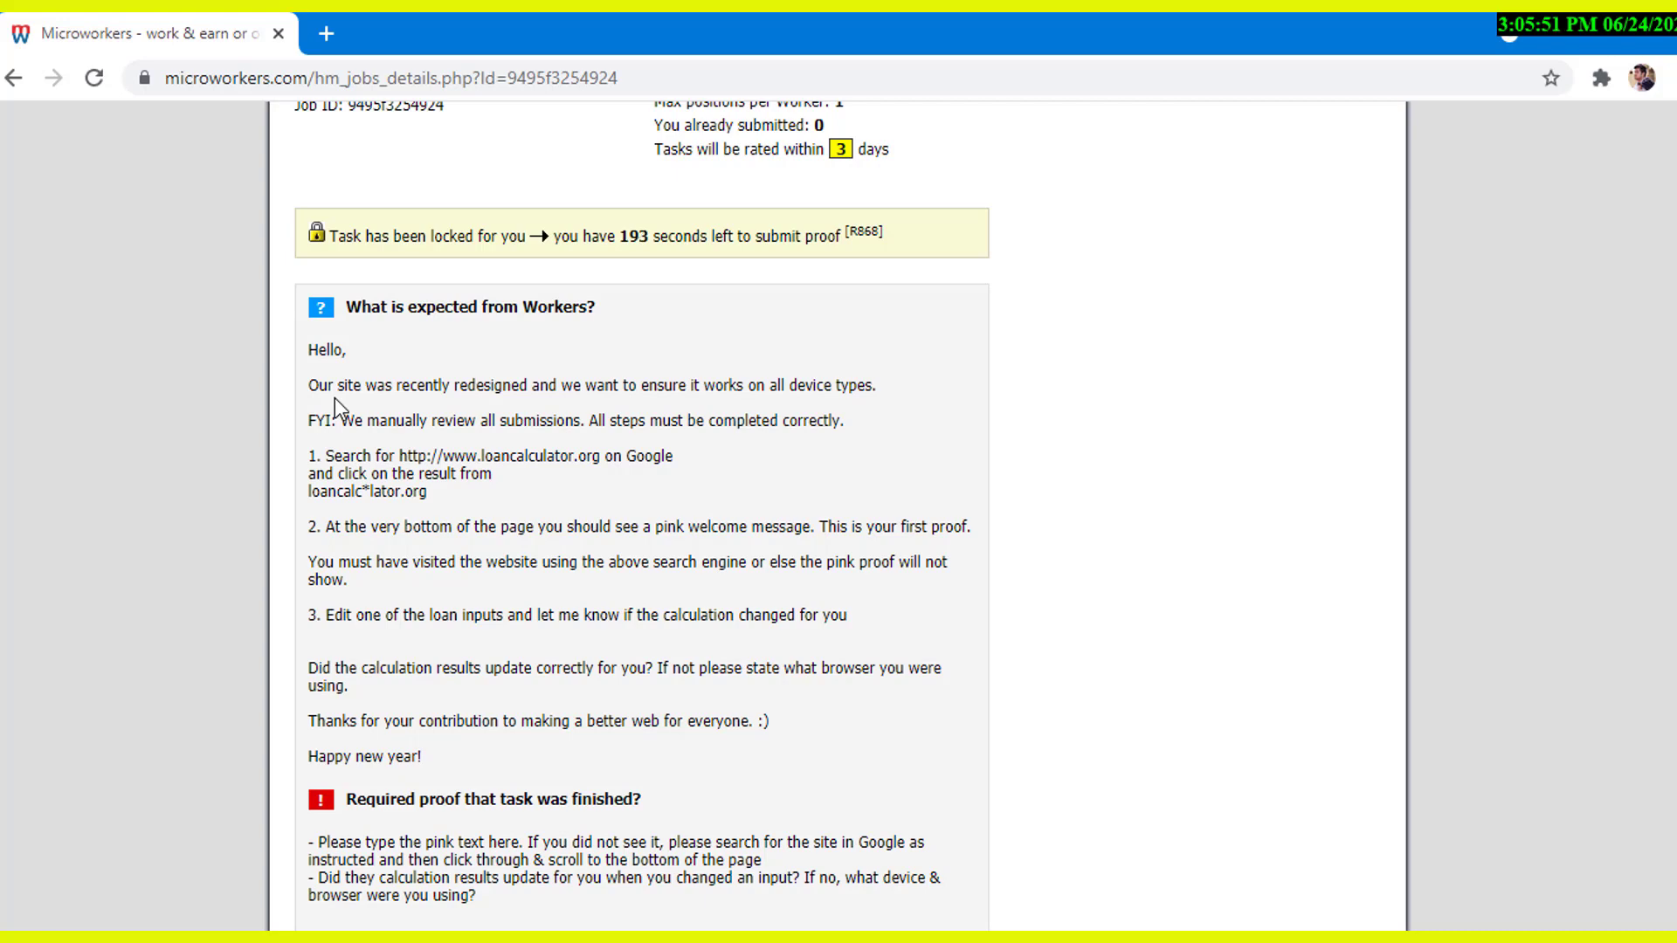
scroll(334, 396, "down", 1)
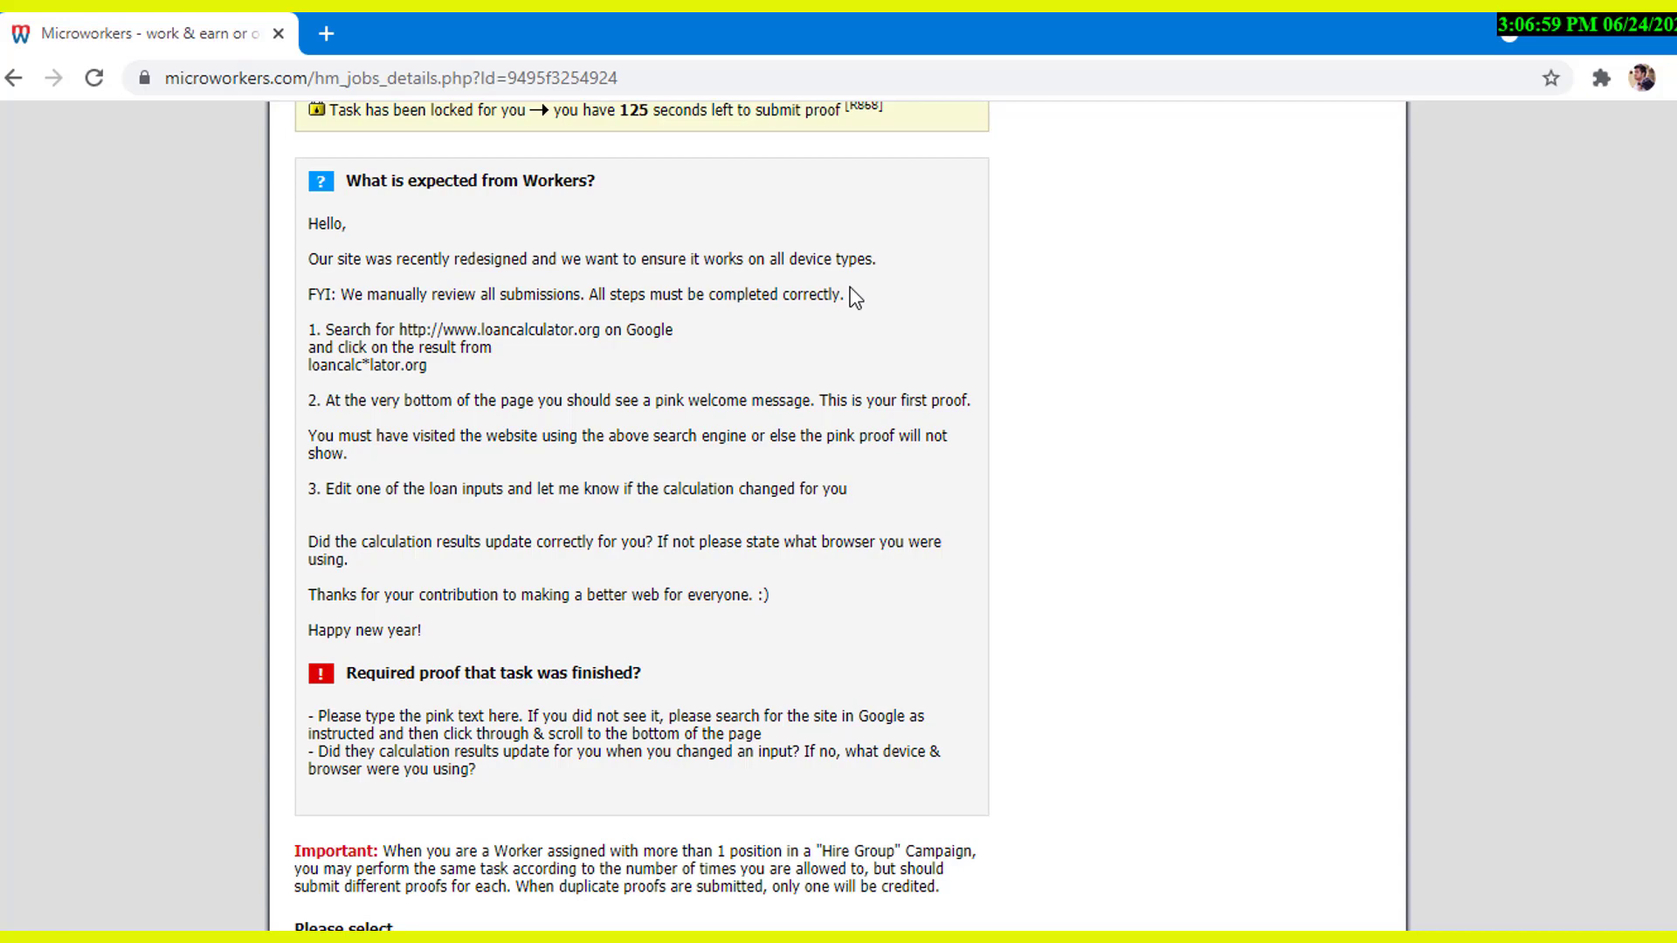
scroll(599, 291, "down", 2)
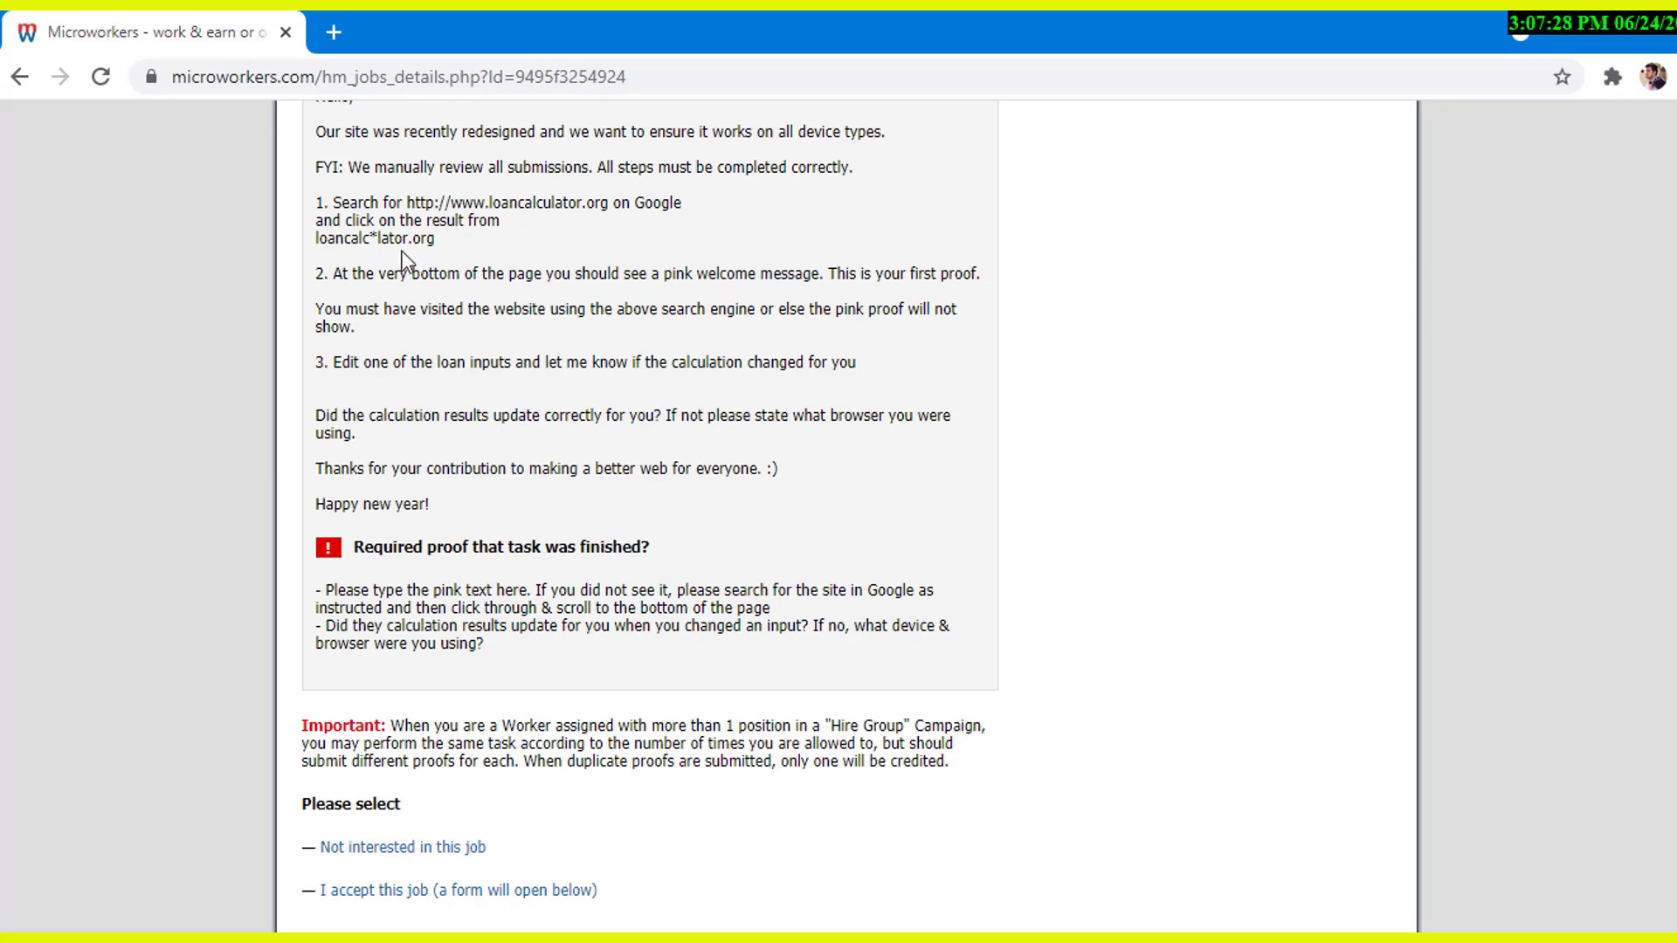
scroll(340, 181, "down", 2)
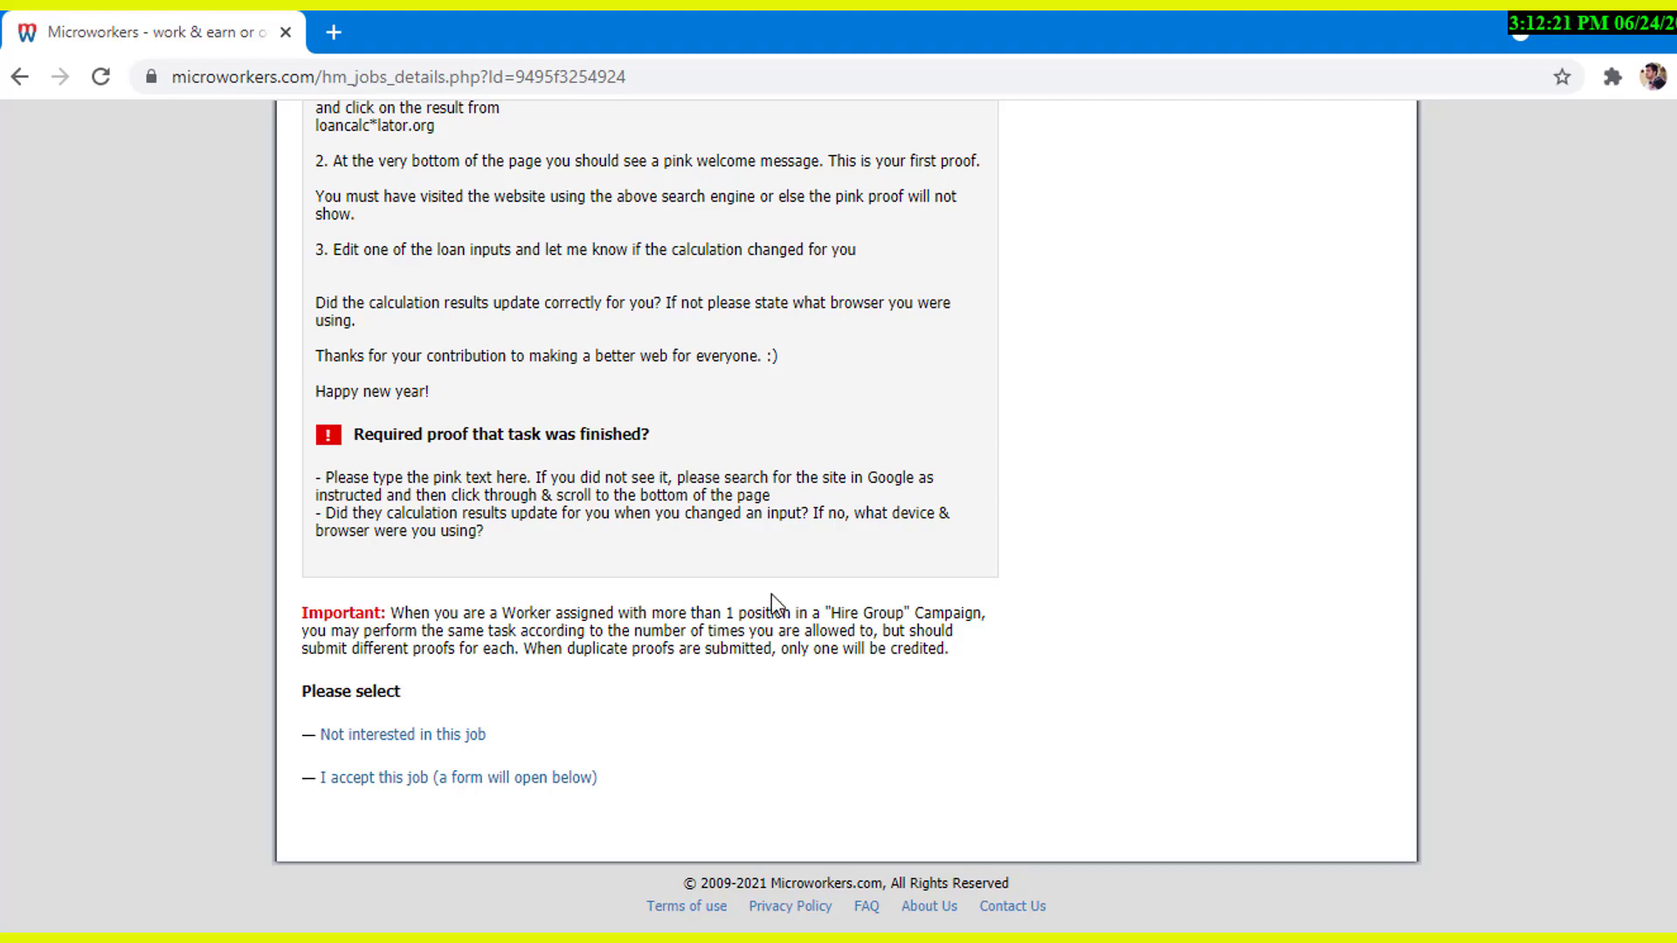
scroll(772, 594, "up", 1)
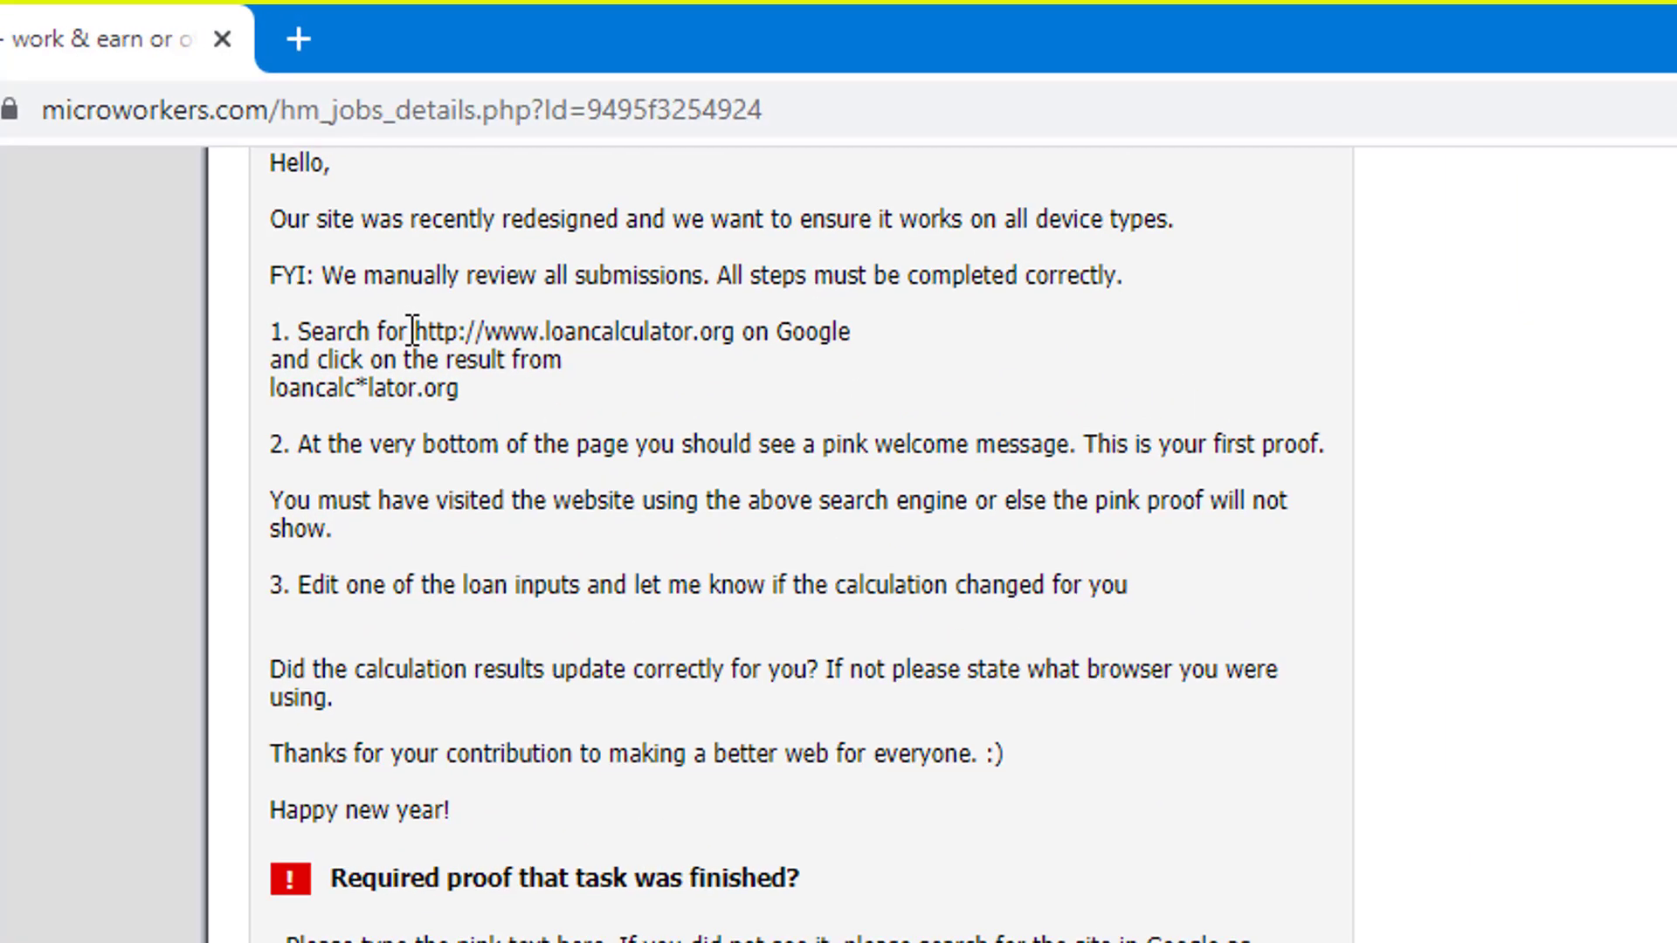
left_click_drag(407, 216, 622, 216)
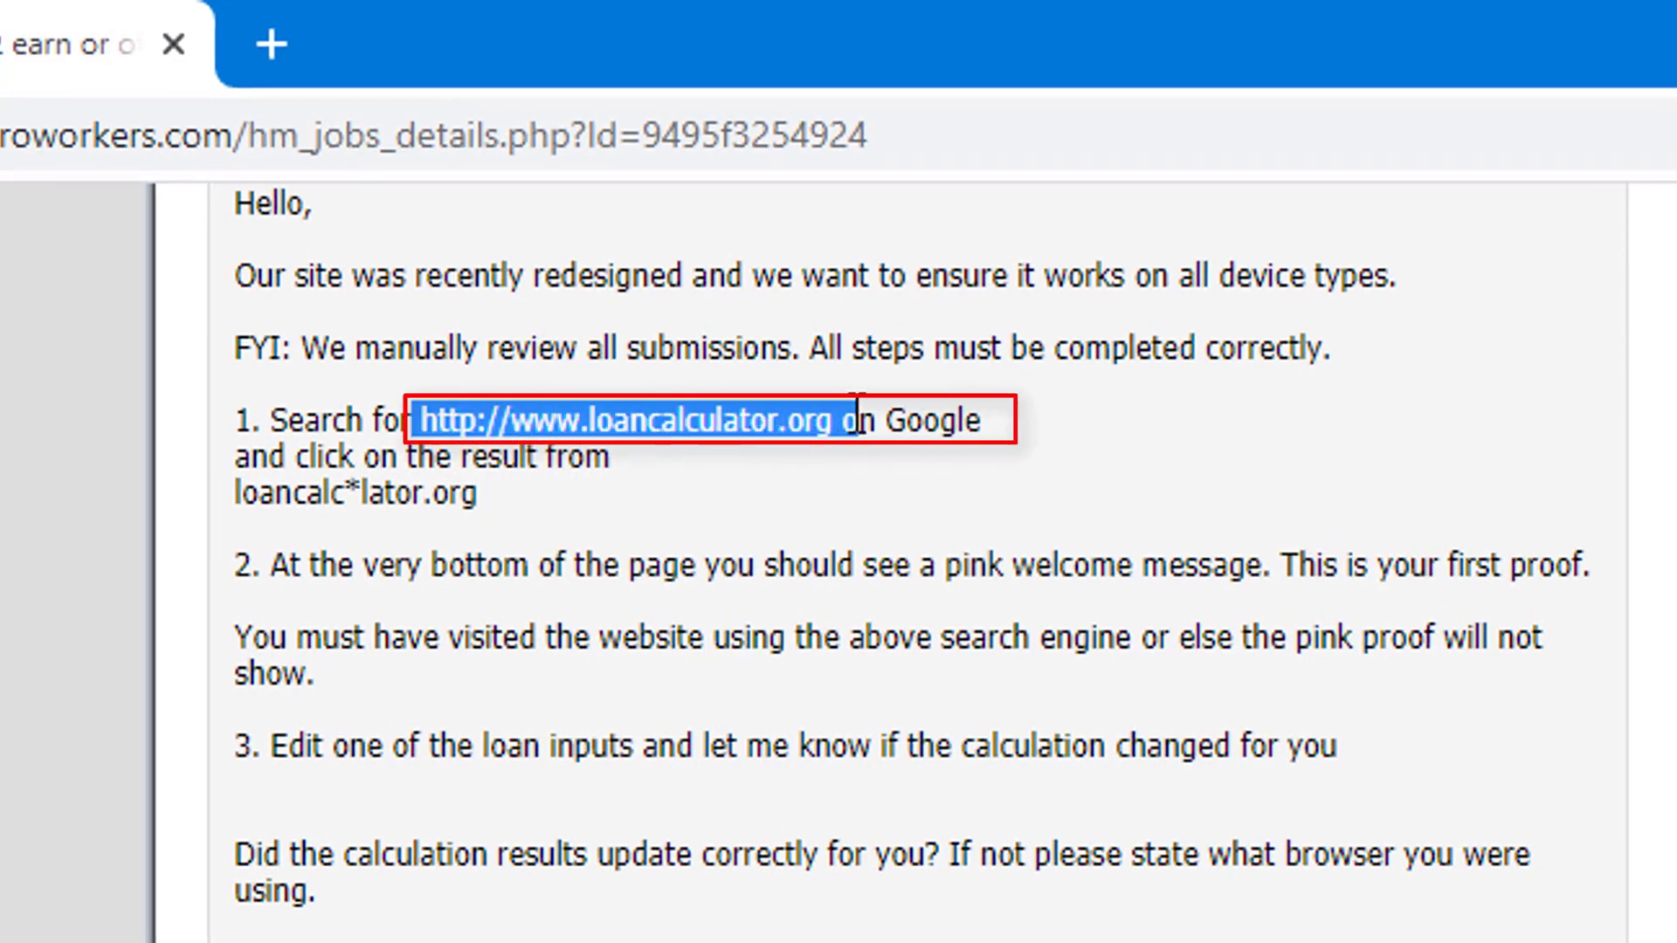
left_click_drag(858, 410, 993, 421)
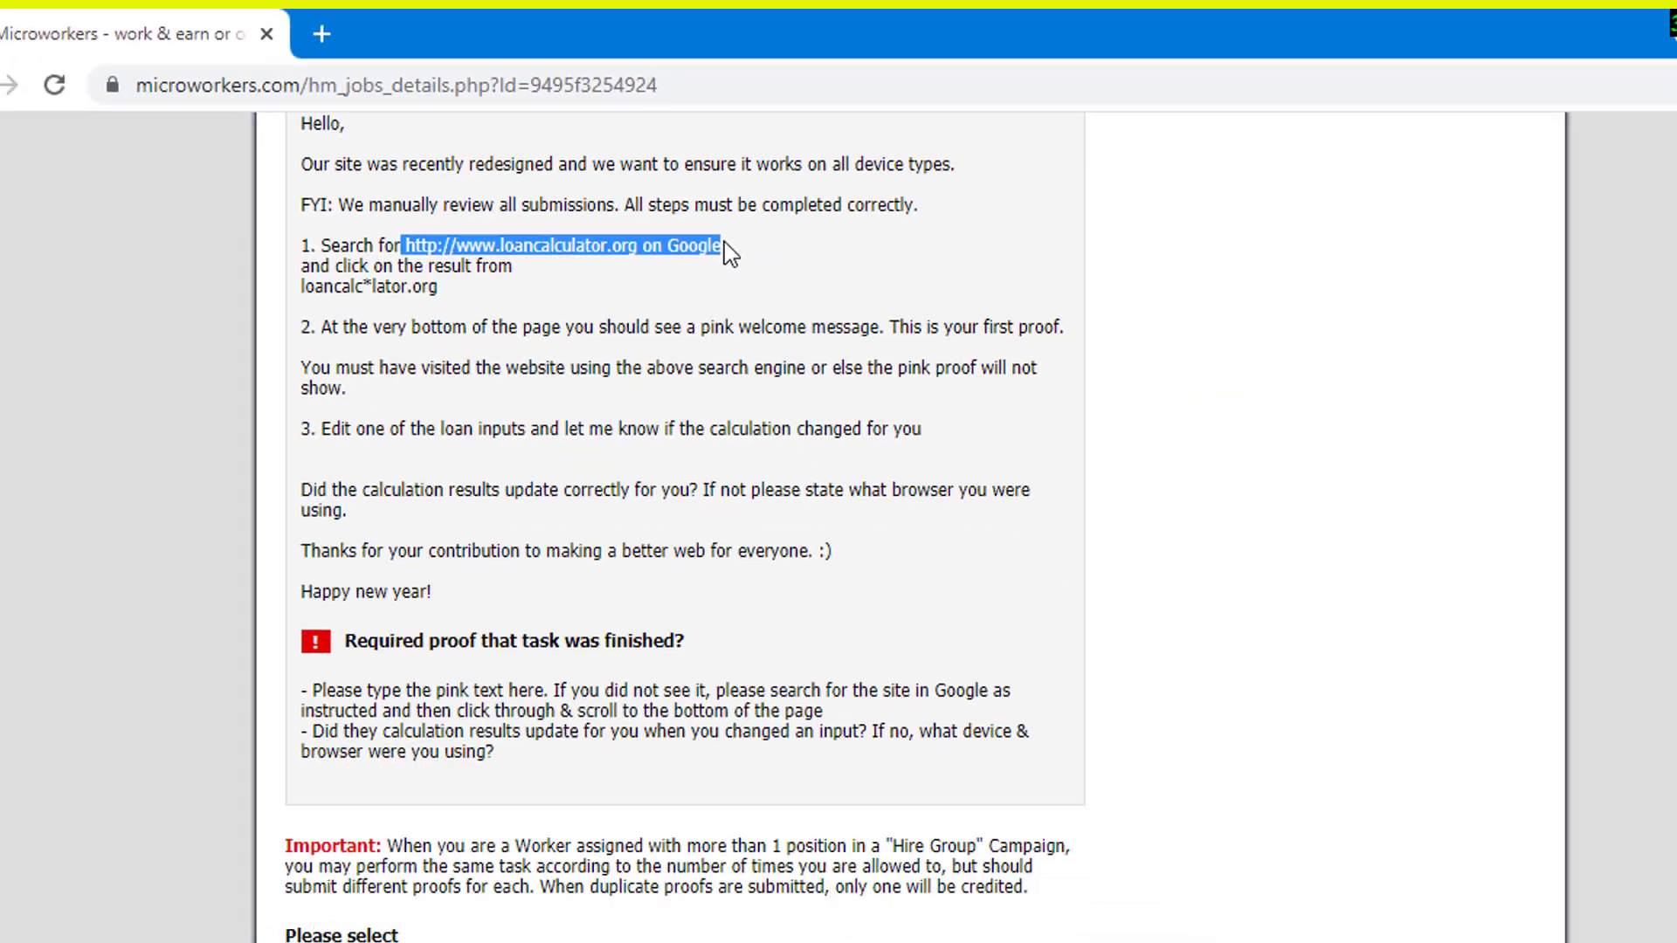
right_click(632, 218)
left_click(679, 239)
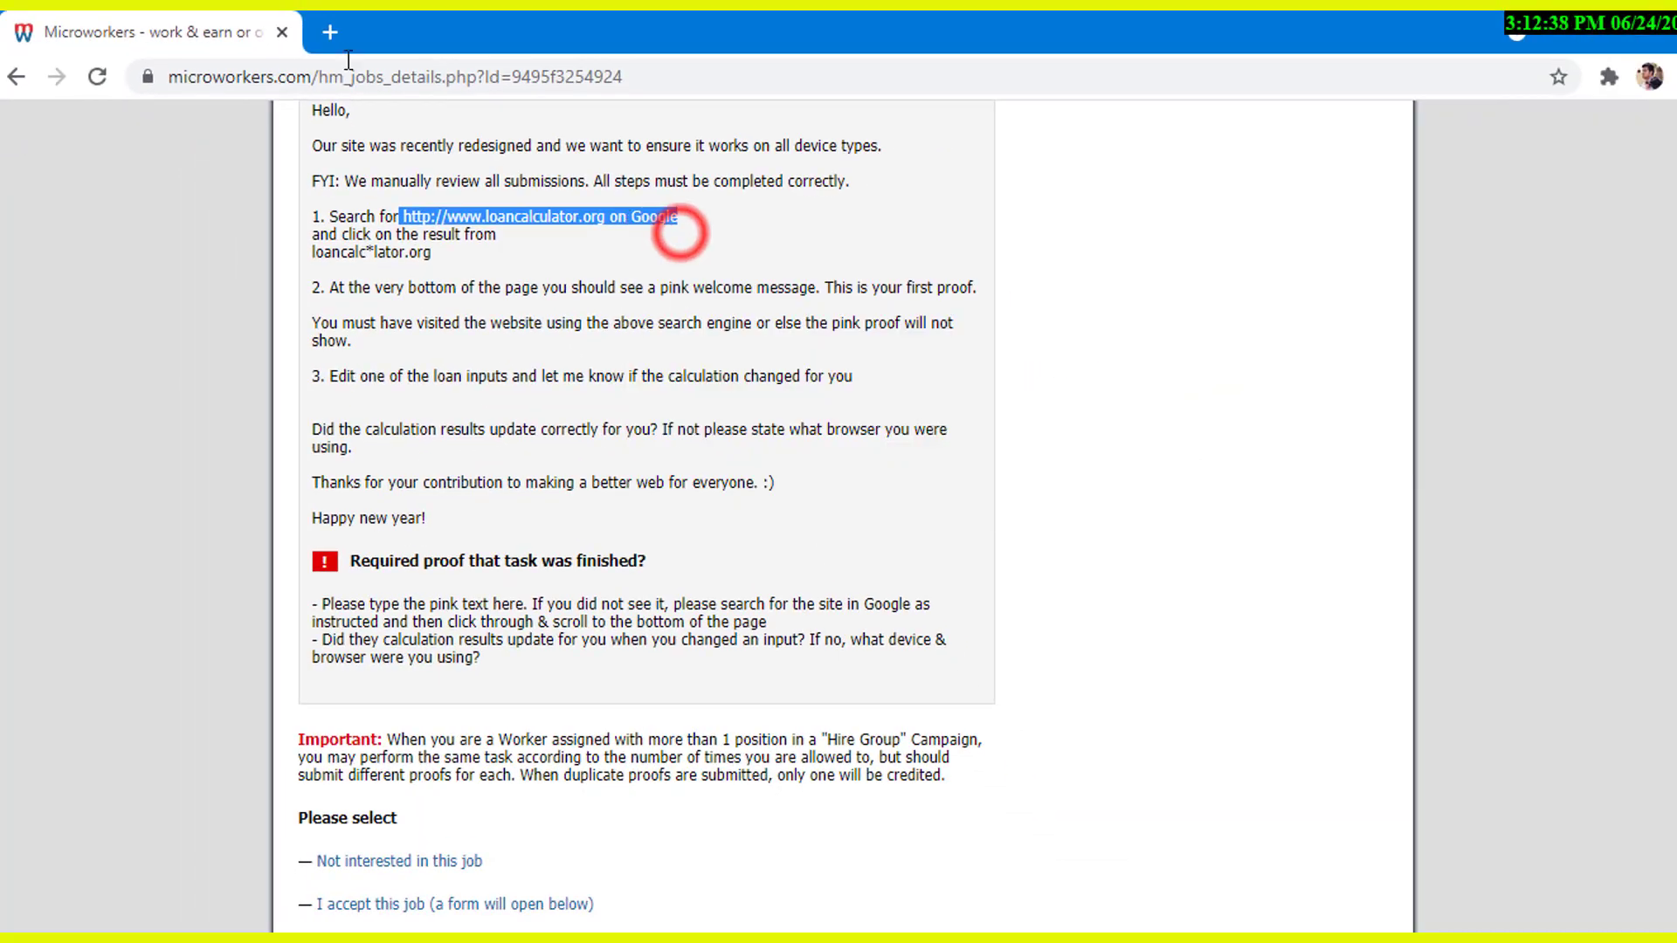
left_click(329, 33)
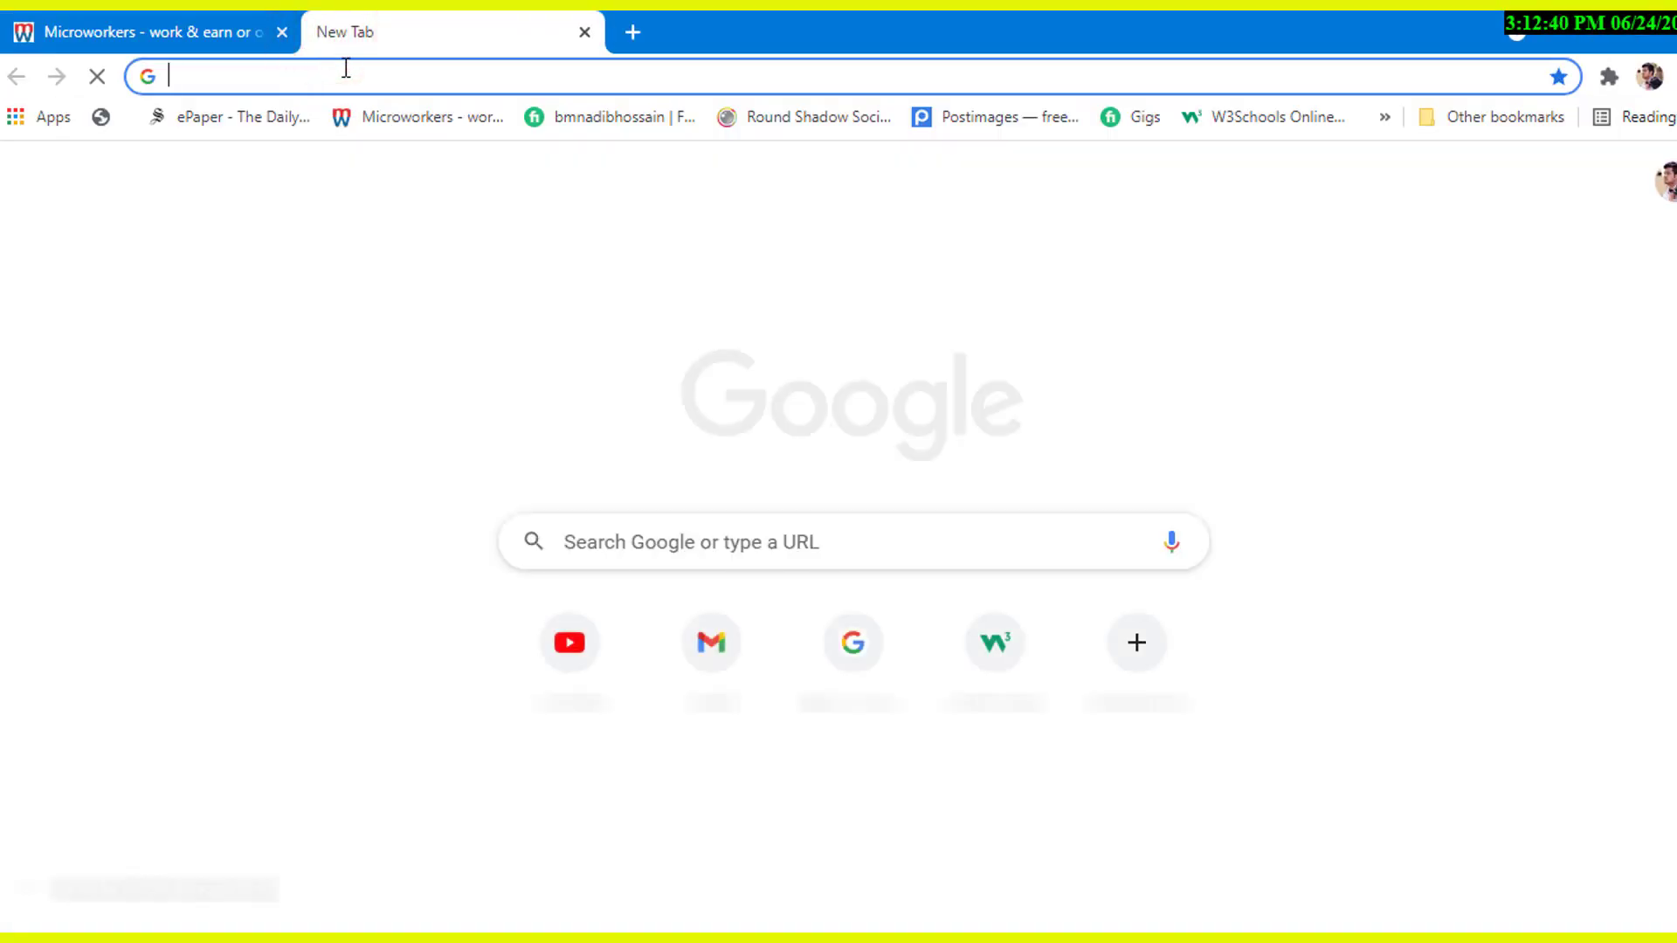
right_click(225, 76)
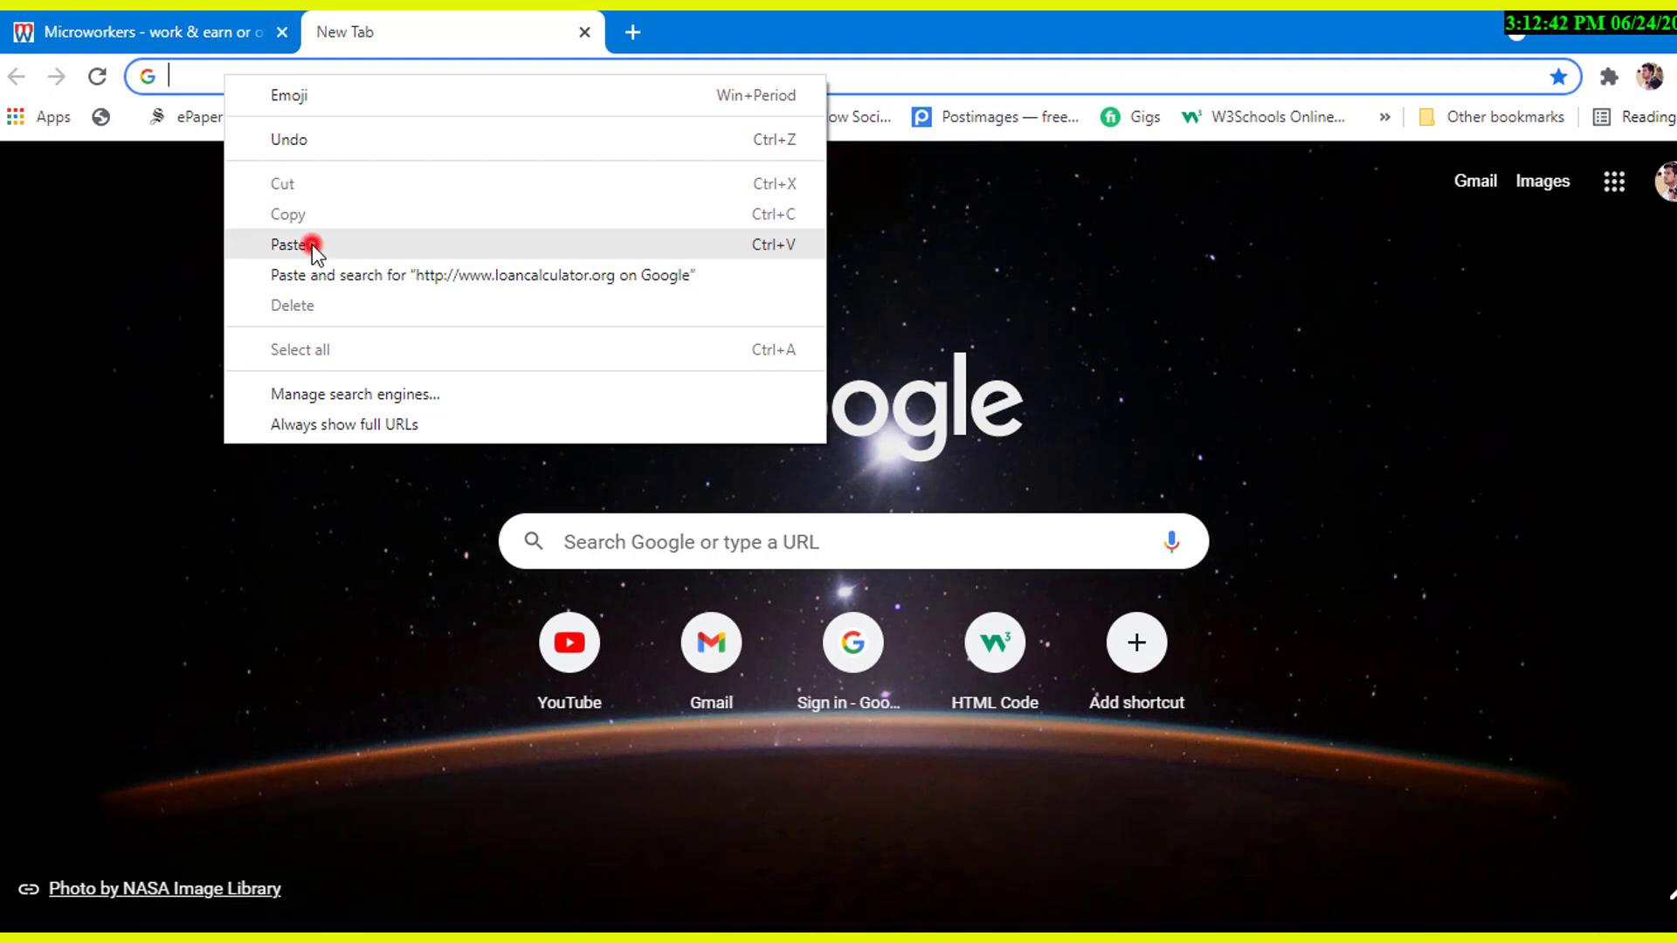
left_click(312, 244)
key("Return")
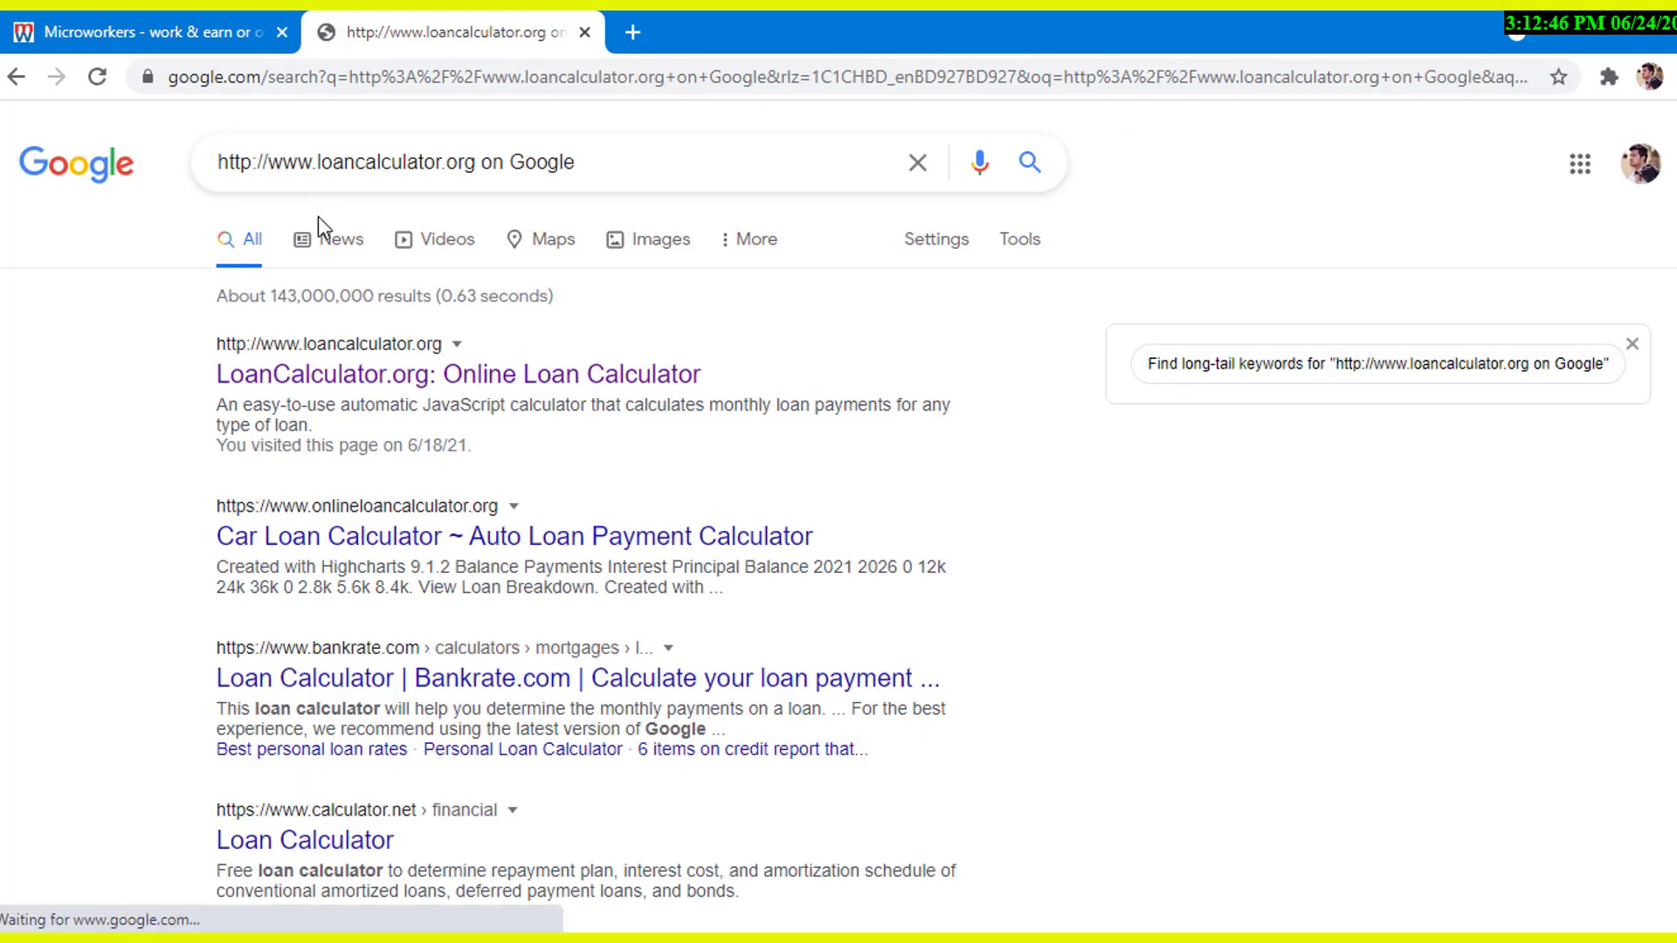
Open the 'LoanCalculator.org: Online Loan Calculator' search result.
left_click(143, 383)
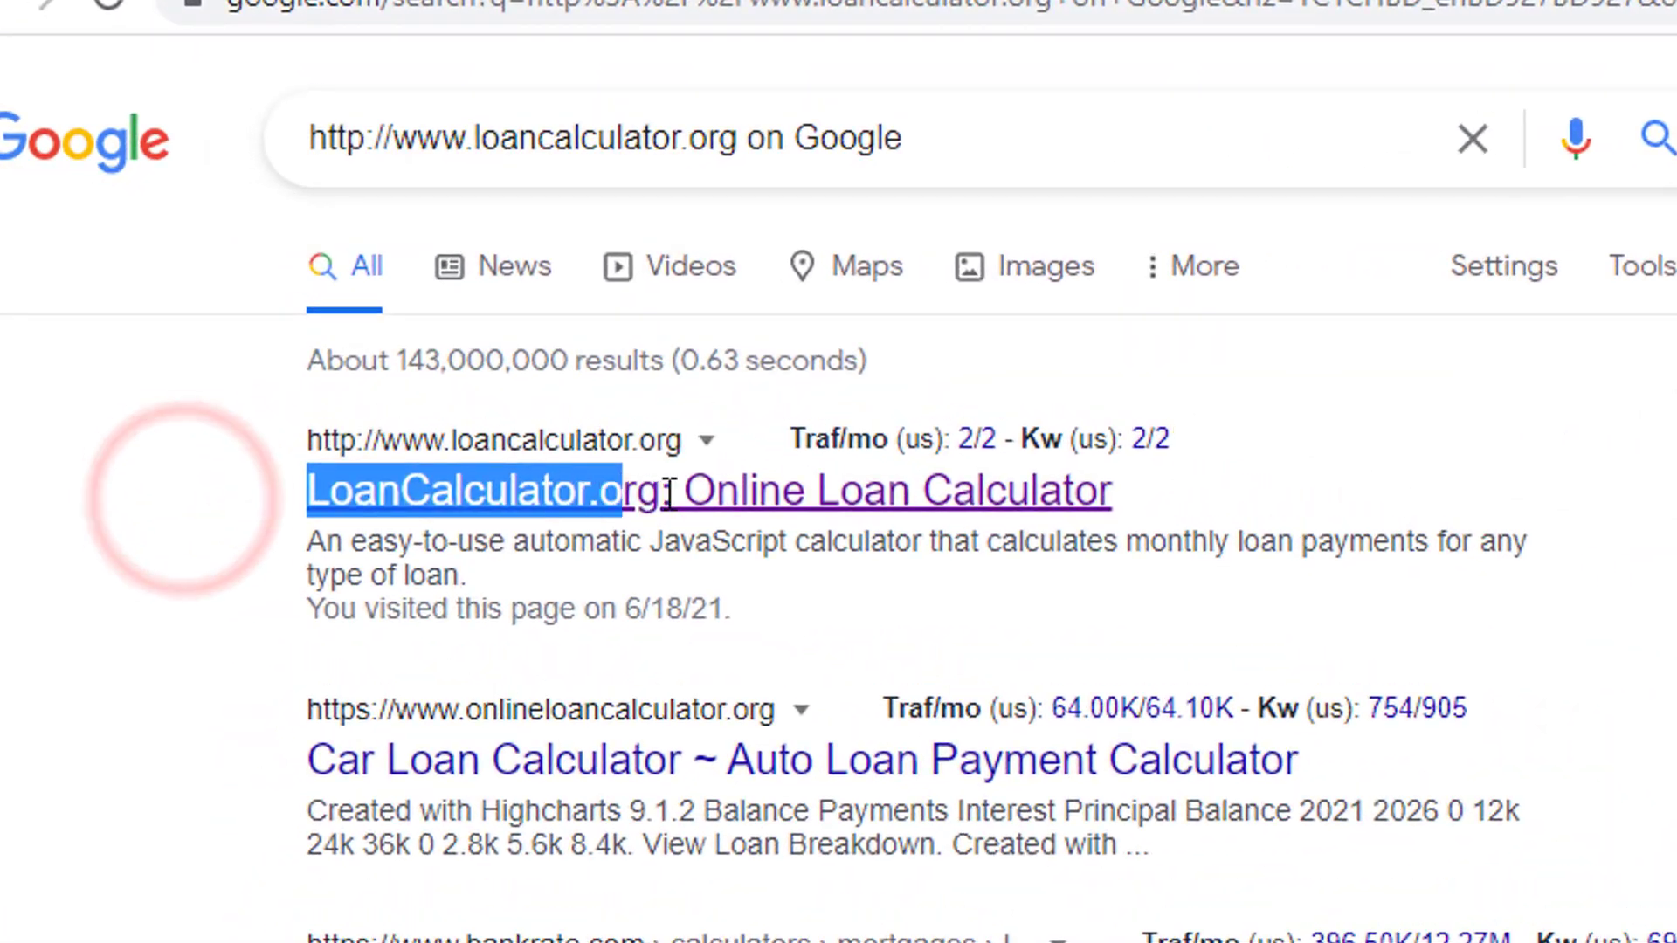
left_click_drag(142, 383, 586, 380)
left_click_drag(1021, 491, 1197, 486)
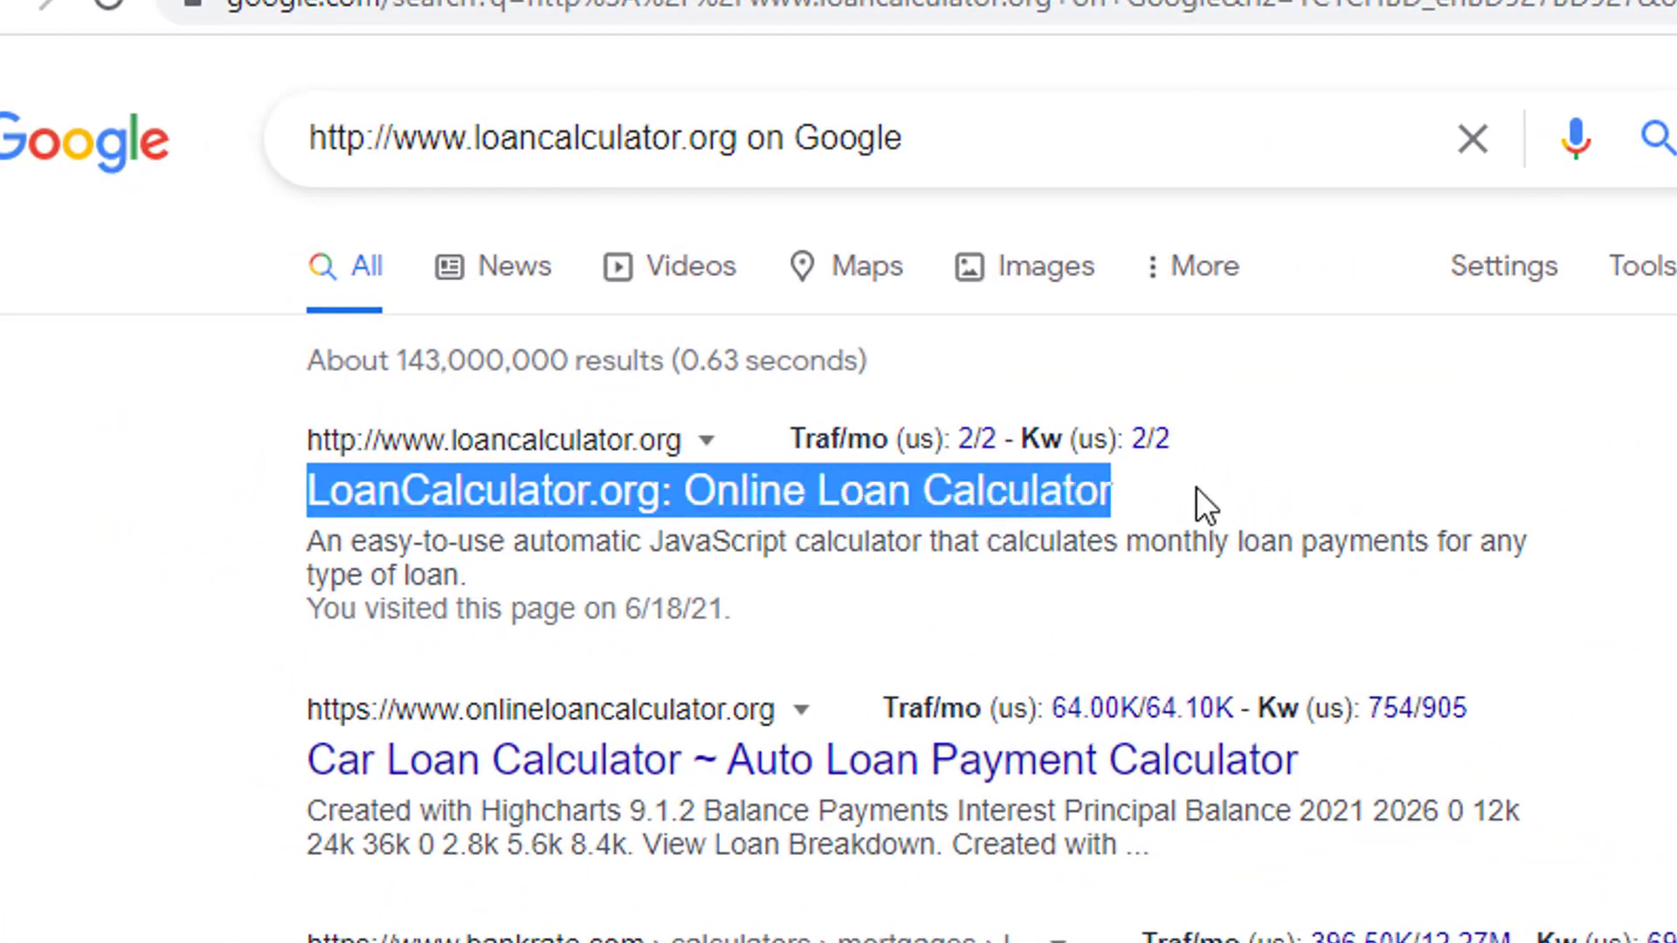
left_click(274, 457)
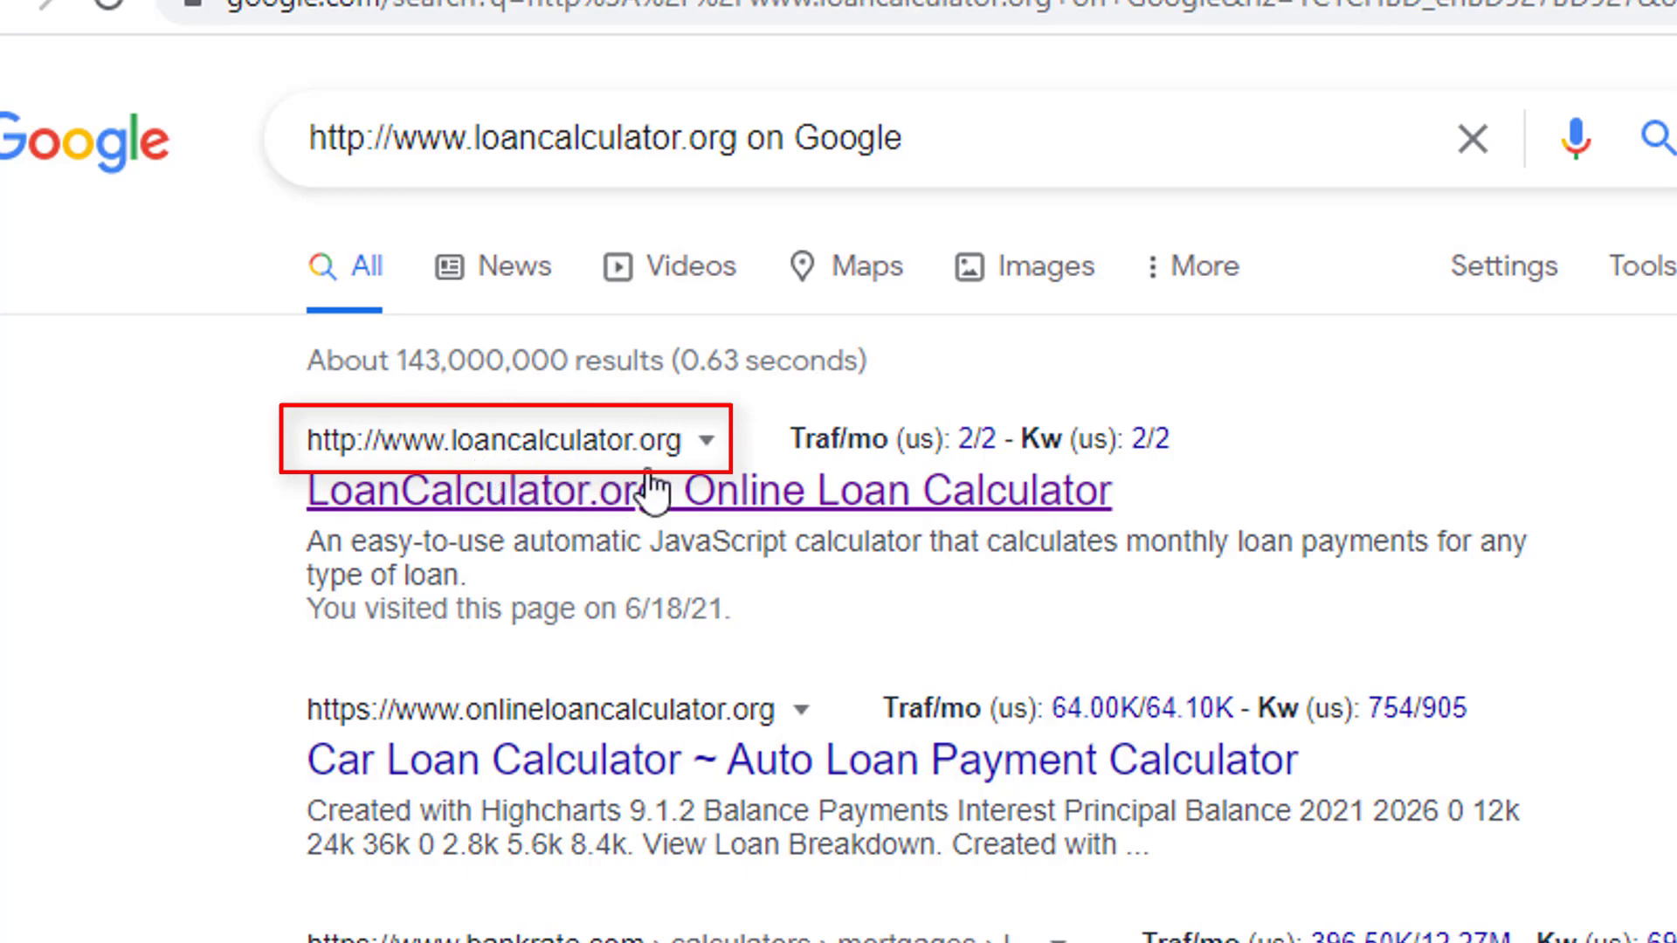
key("ctrl+Tab")
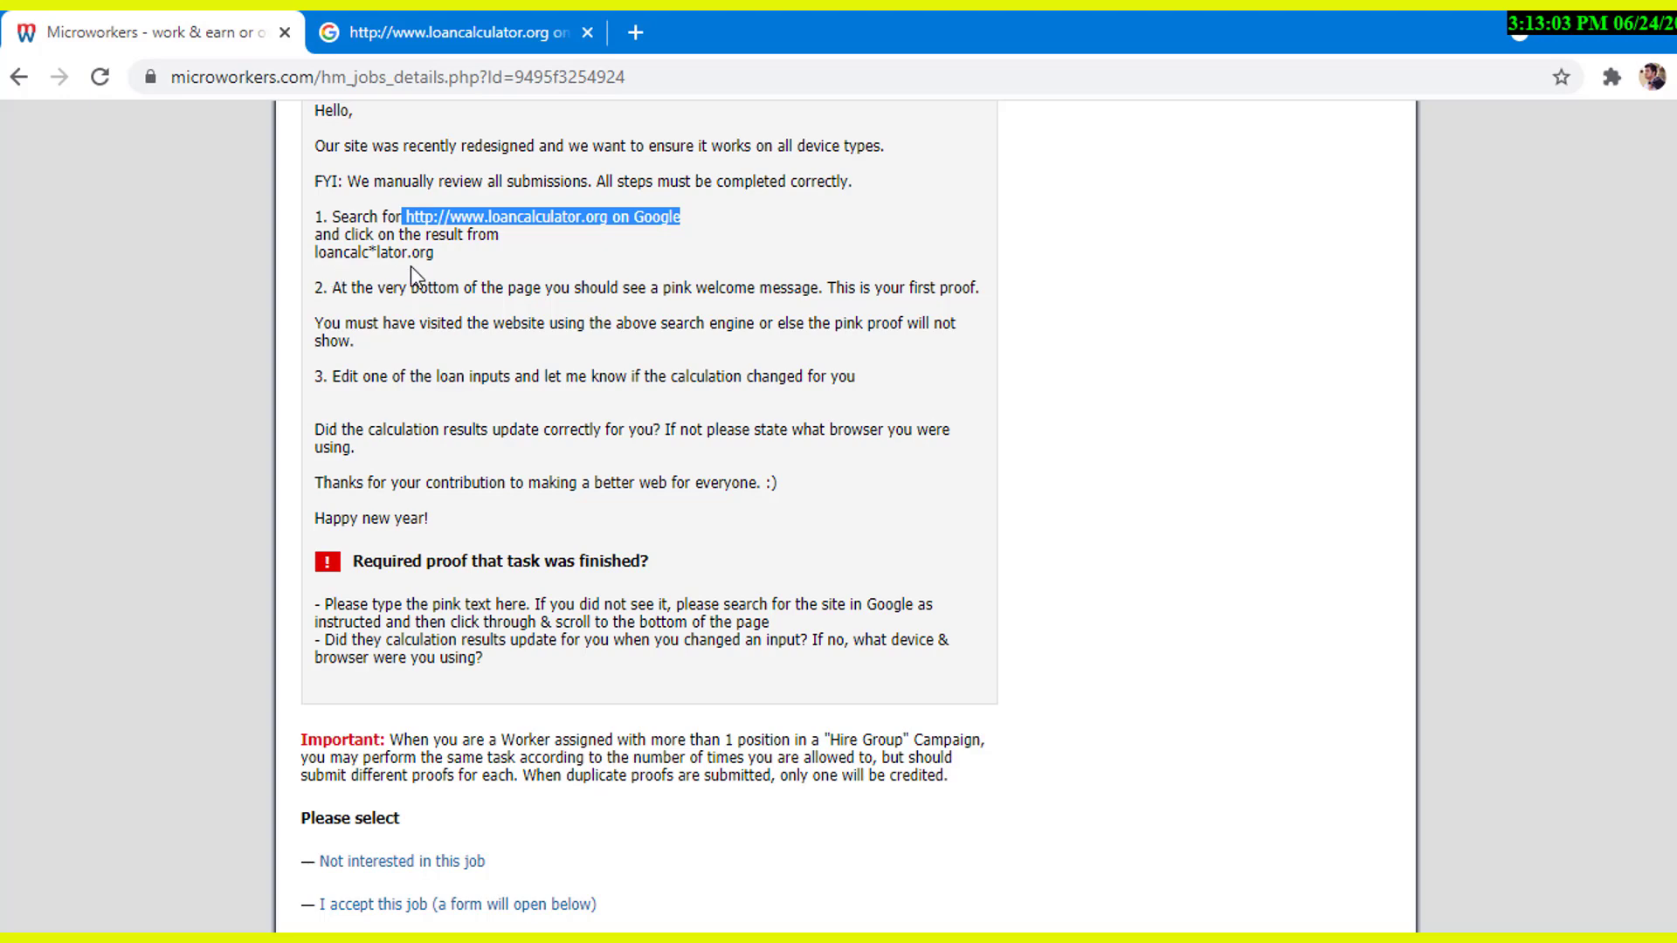
left_click(502, 32)
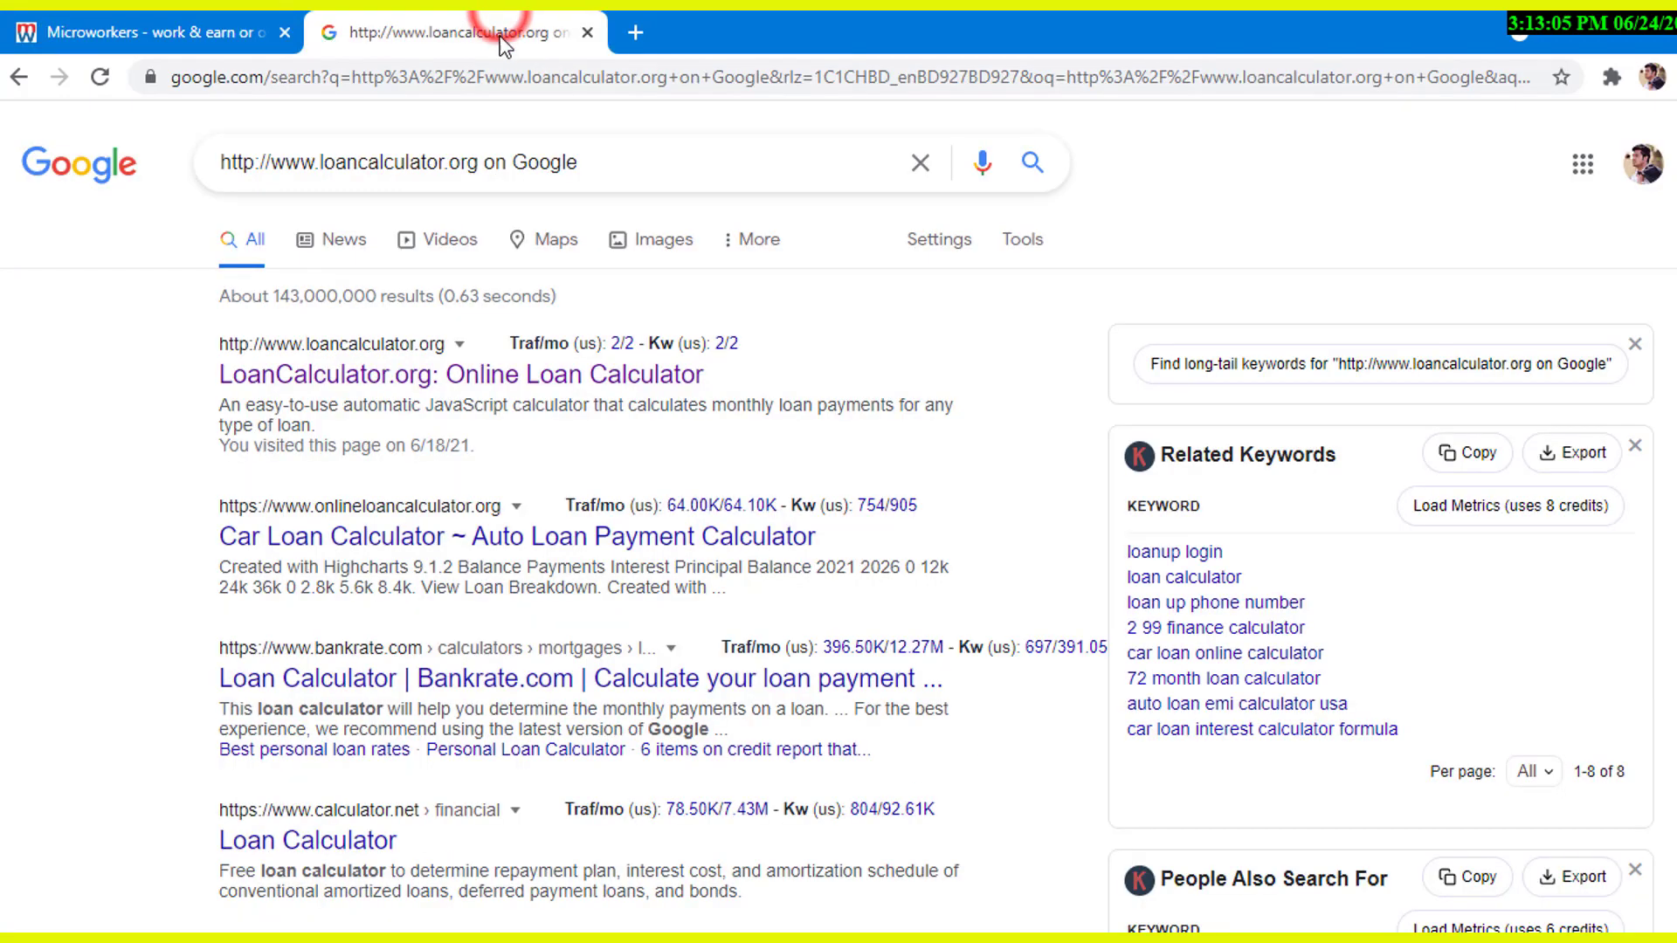
left_click(387, 372)
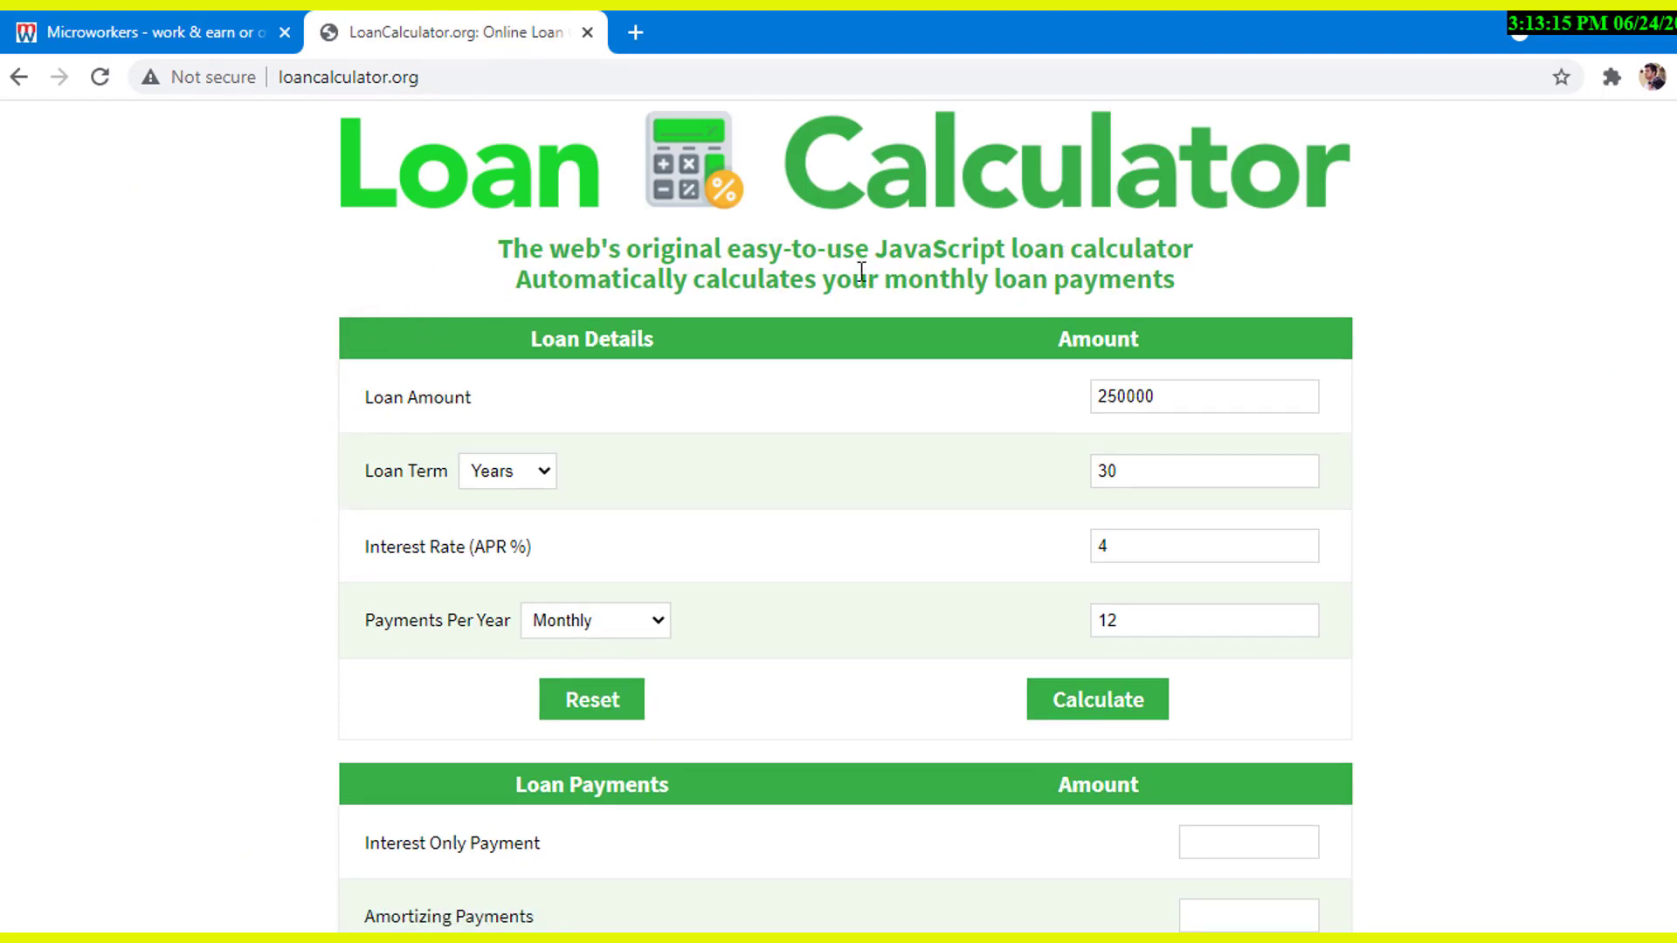
Select the pink 'Thanks for Using LoanCalculator.org :)' message at the bottom of the calculator page.
key("ctrl+shift+Tab")
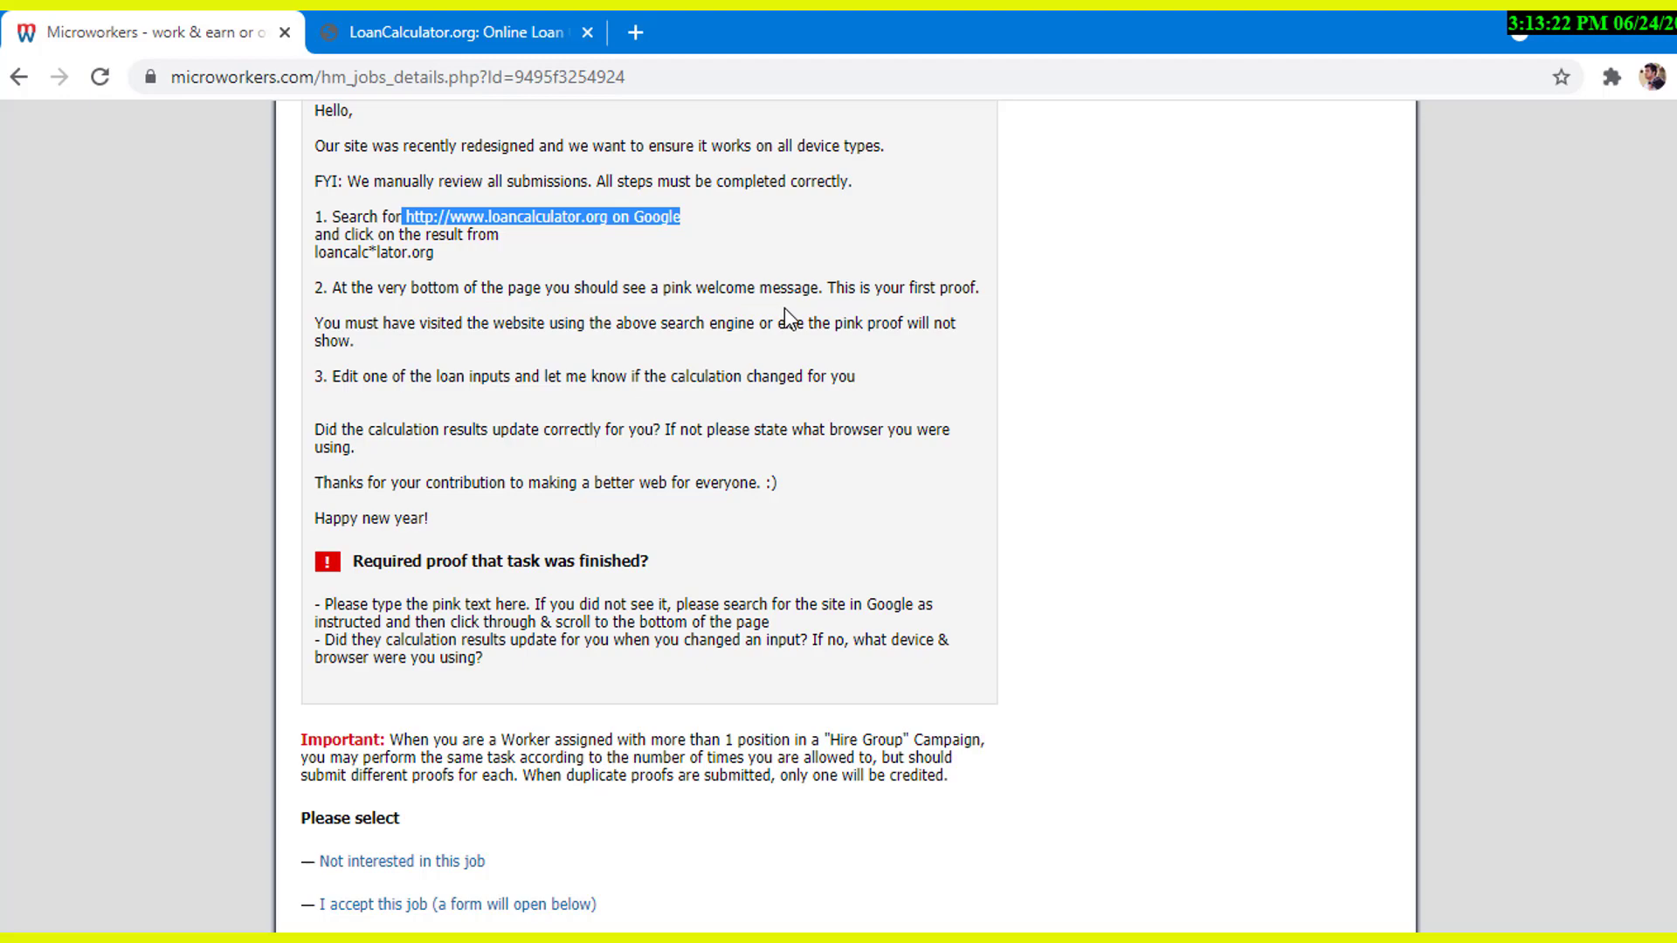
left_click(512, 28)
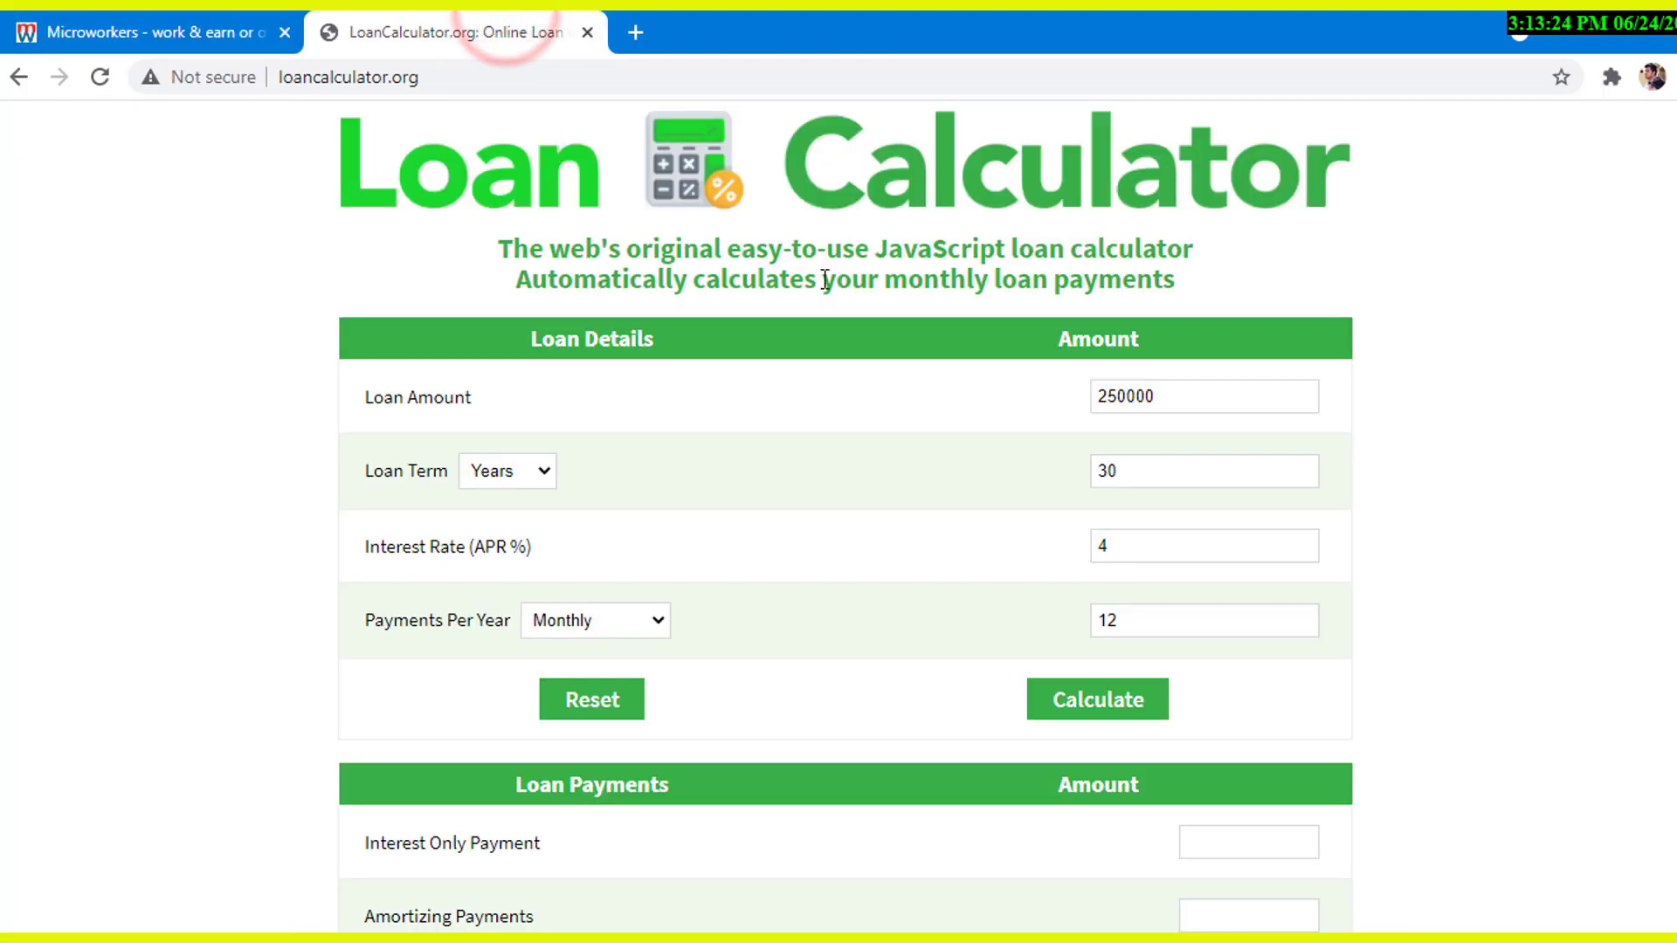
scroll(811, 271, "down", 10)
scroll(810, 271, "down", 10)
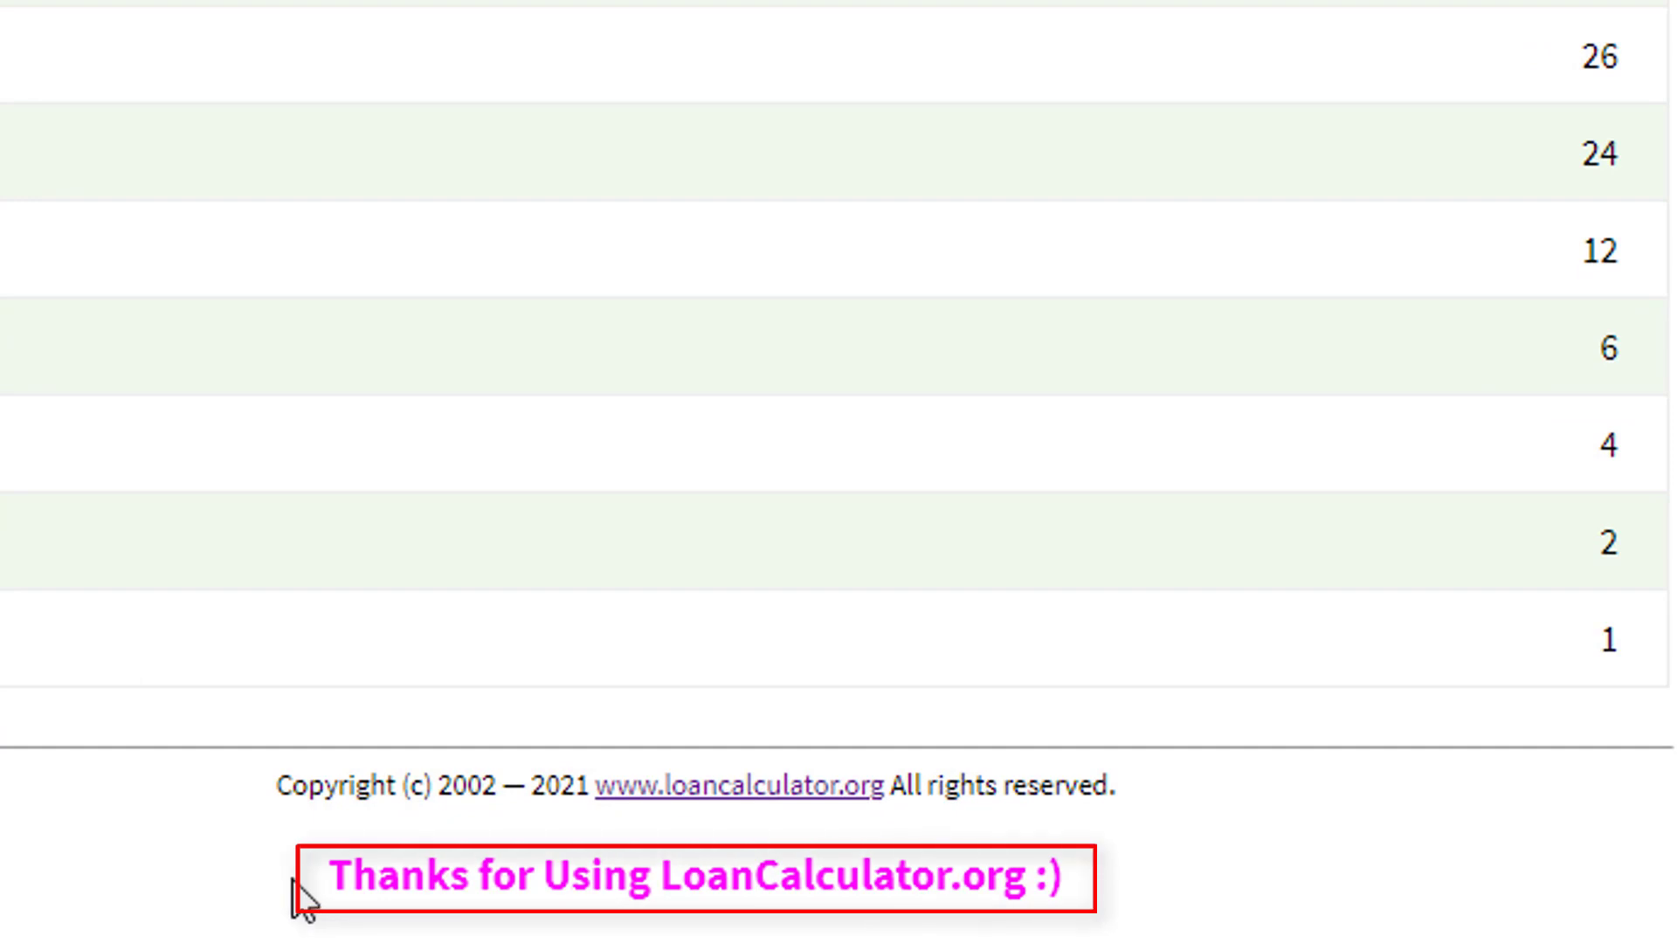
left_click_drag(293, 878, 1039, 878)
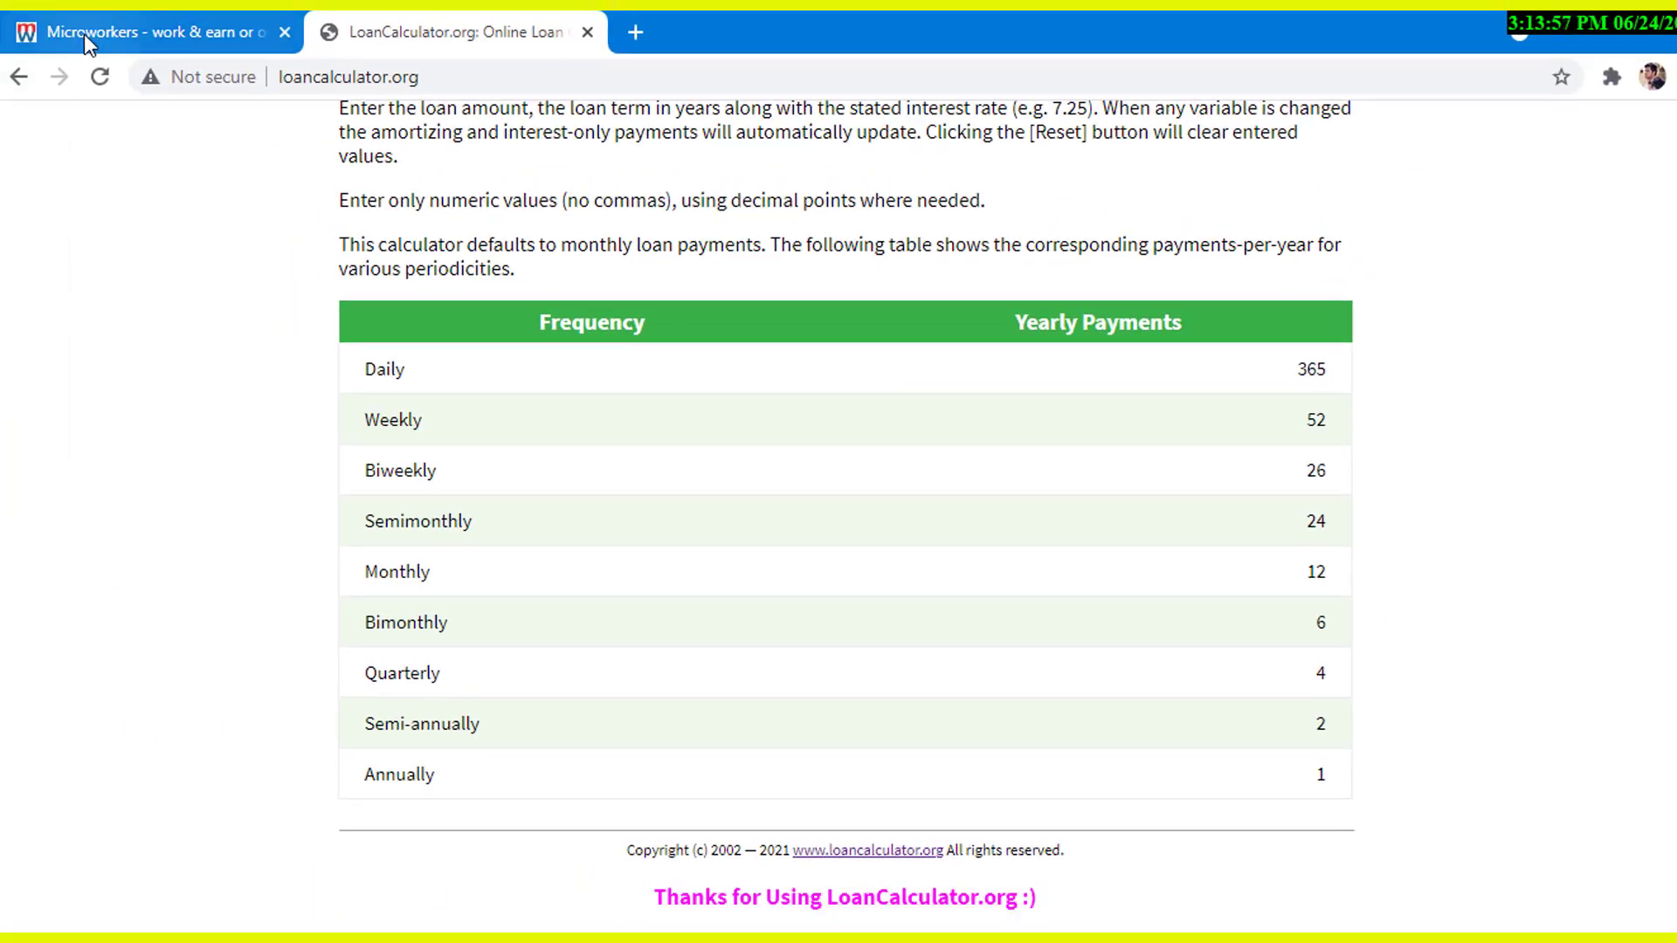
Go back to the Microworkers job page and scroll through its proof requirements.
left_click(84, 34)
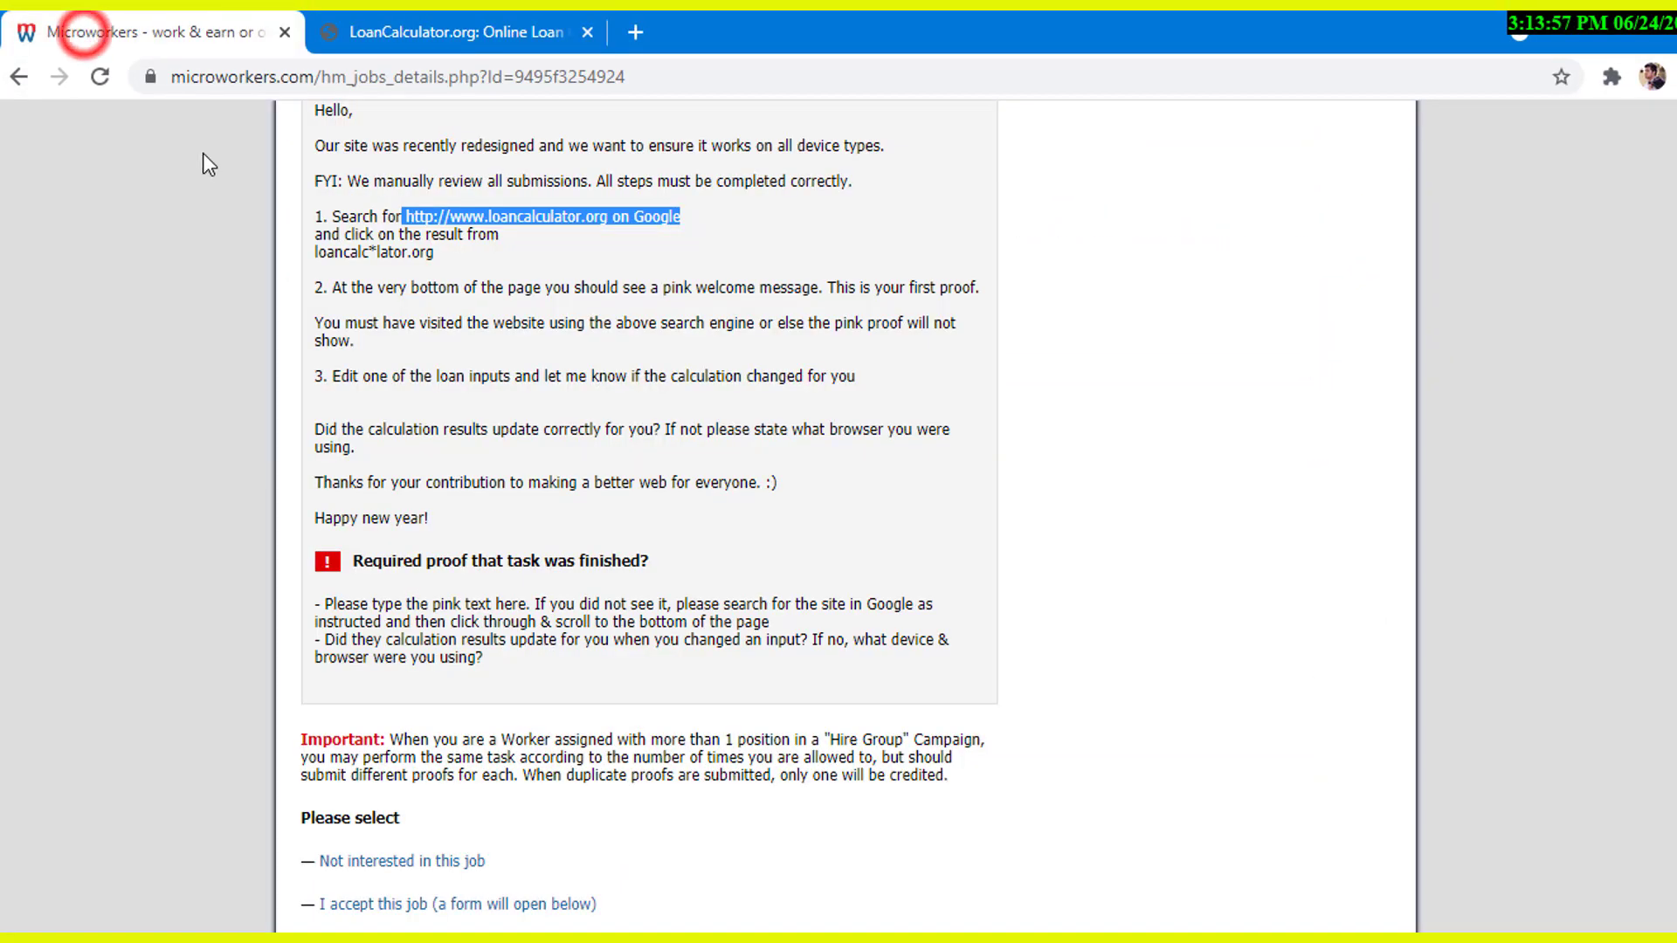
scroll(320, 175, "down", 5)
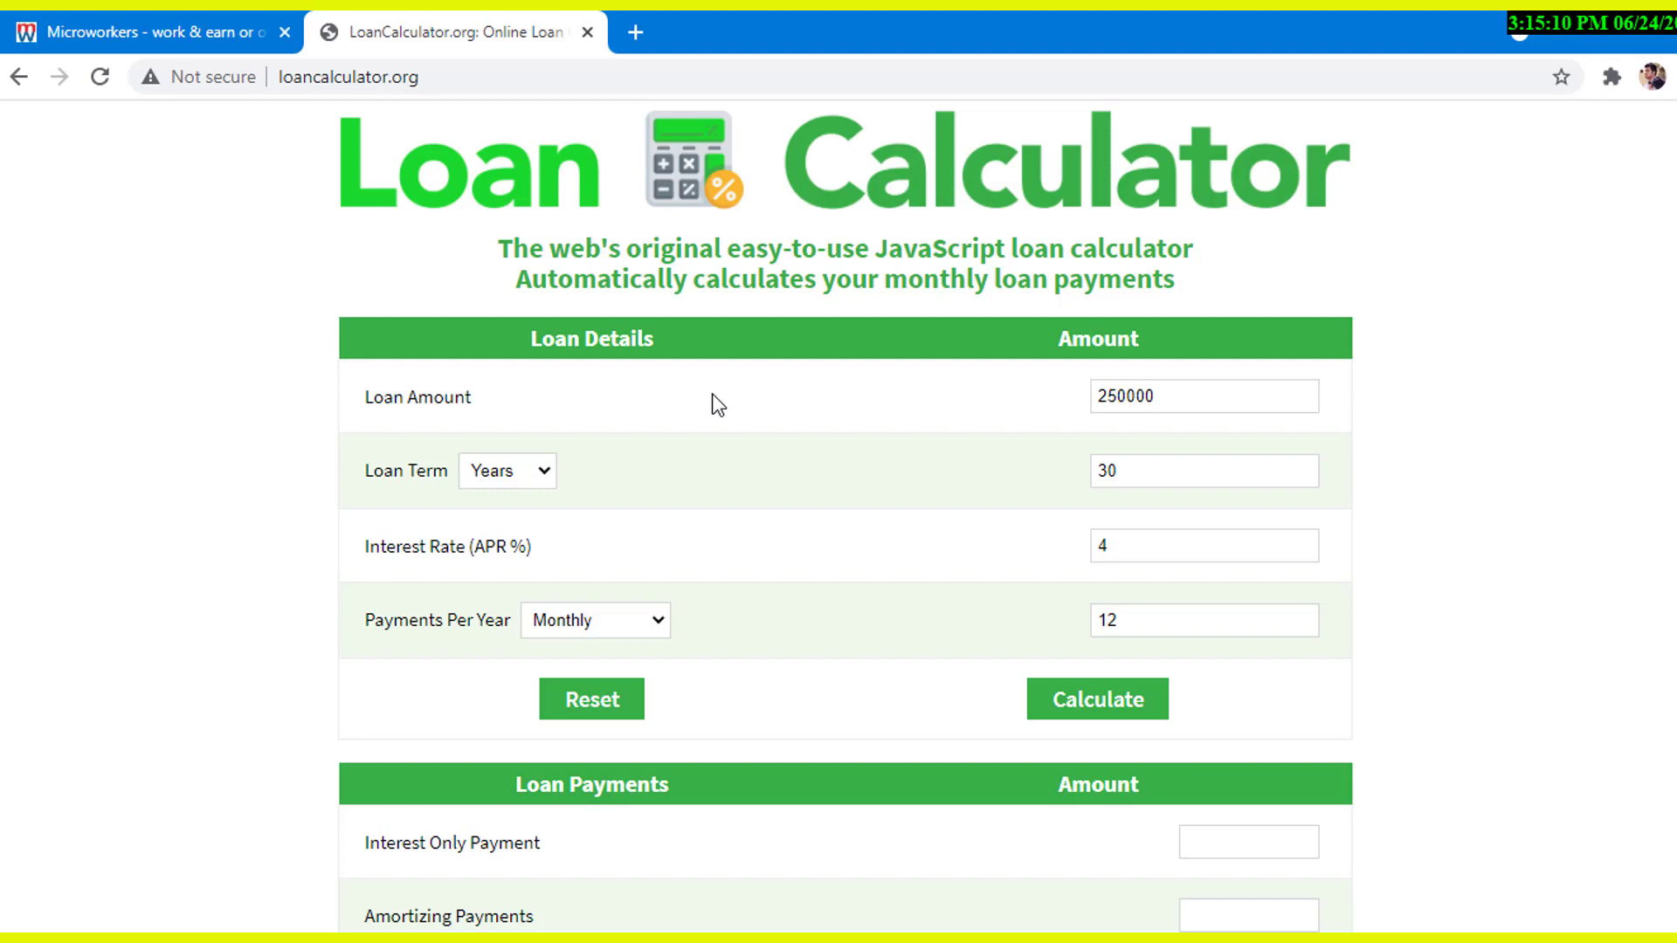
Scroll through the loan calculator, reset its values and select the Loan Amount field.
scroll(712, 400, "down", 1)
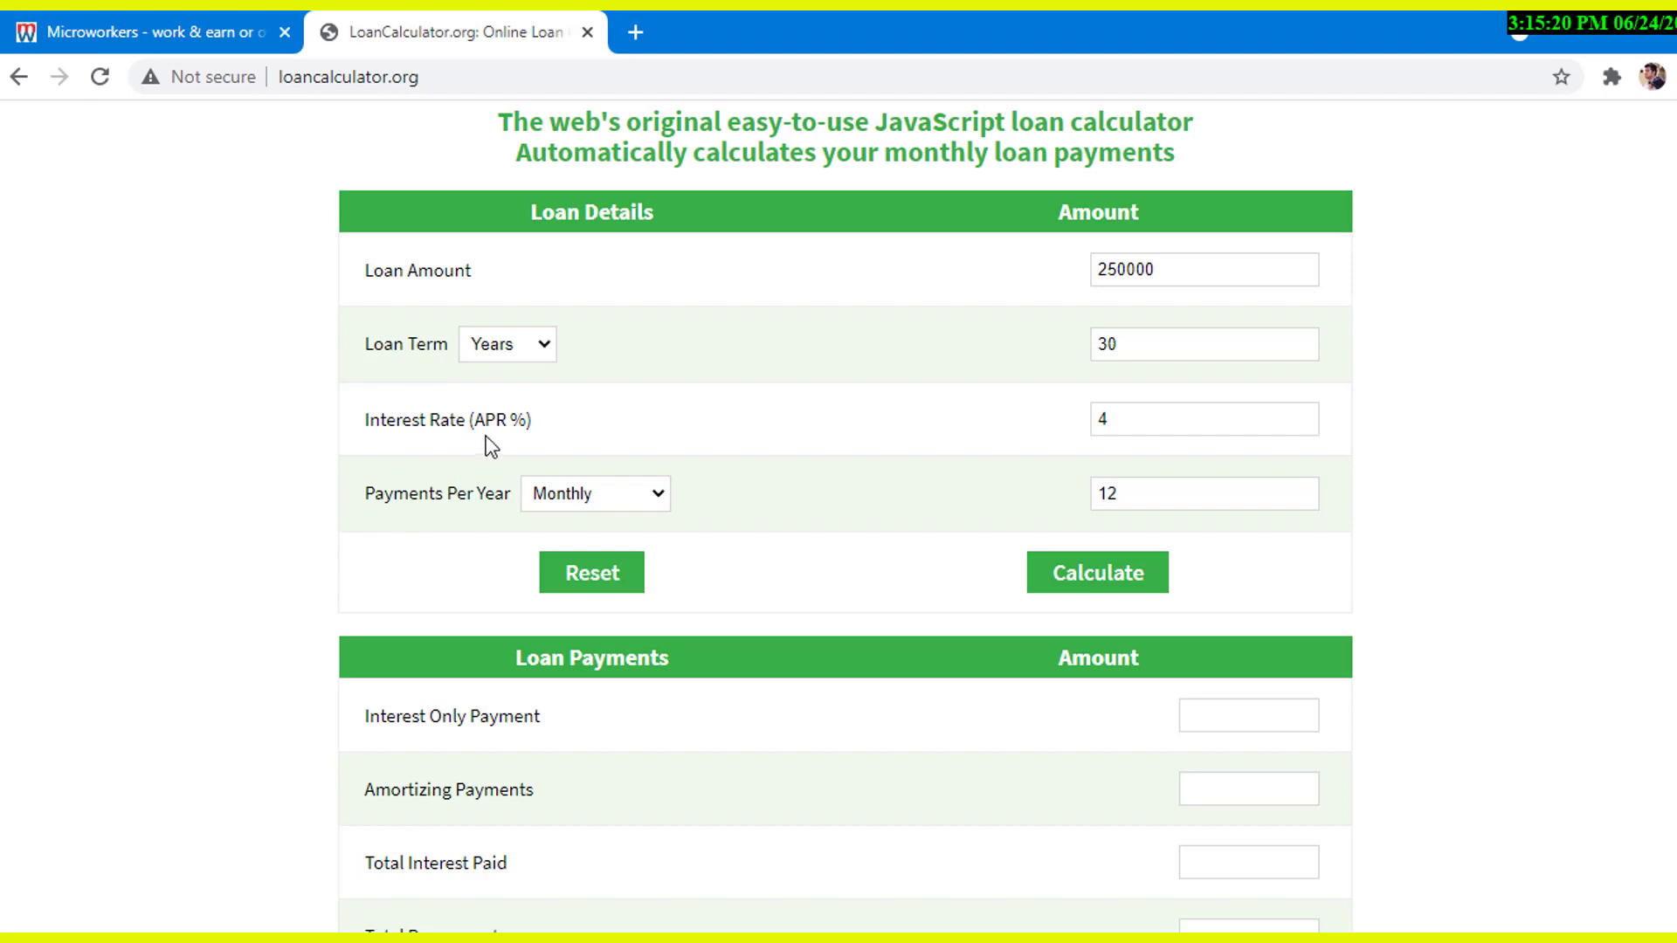
scroll(533, 360, "down", 2)
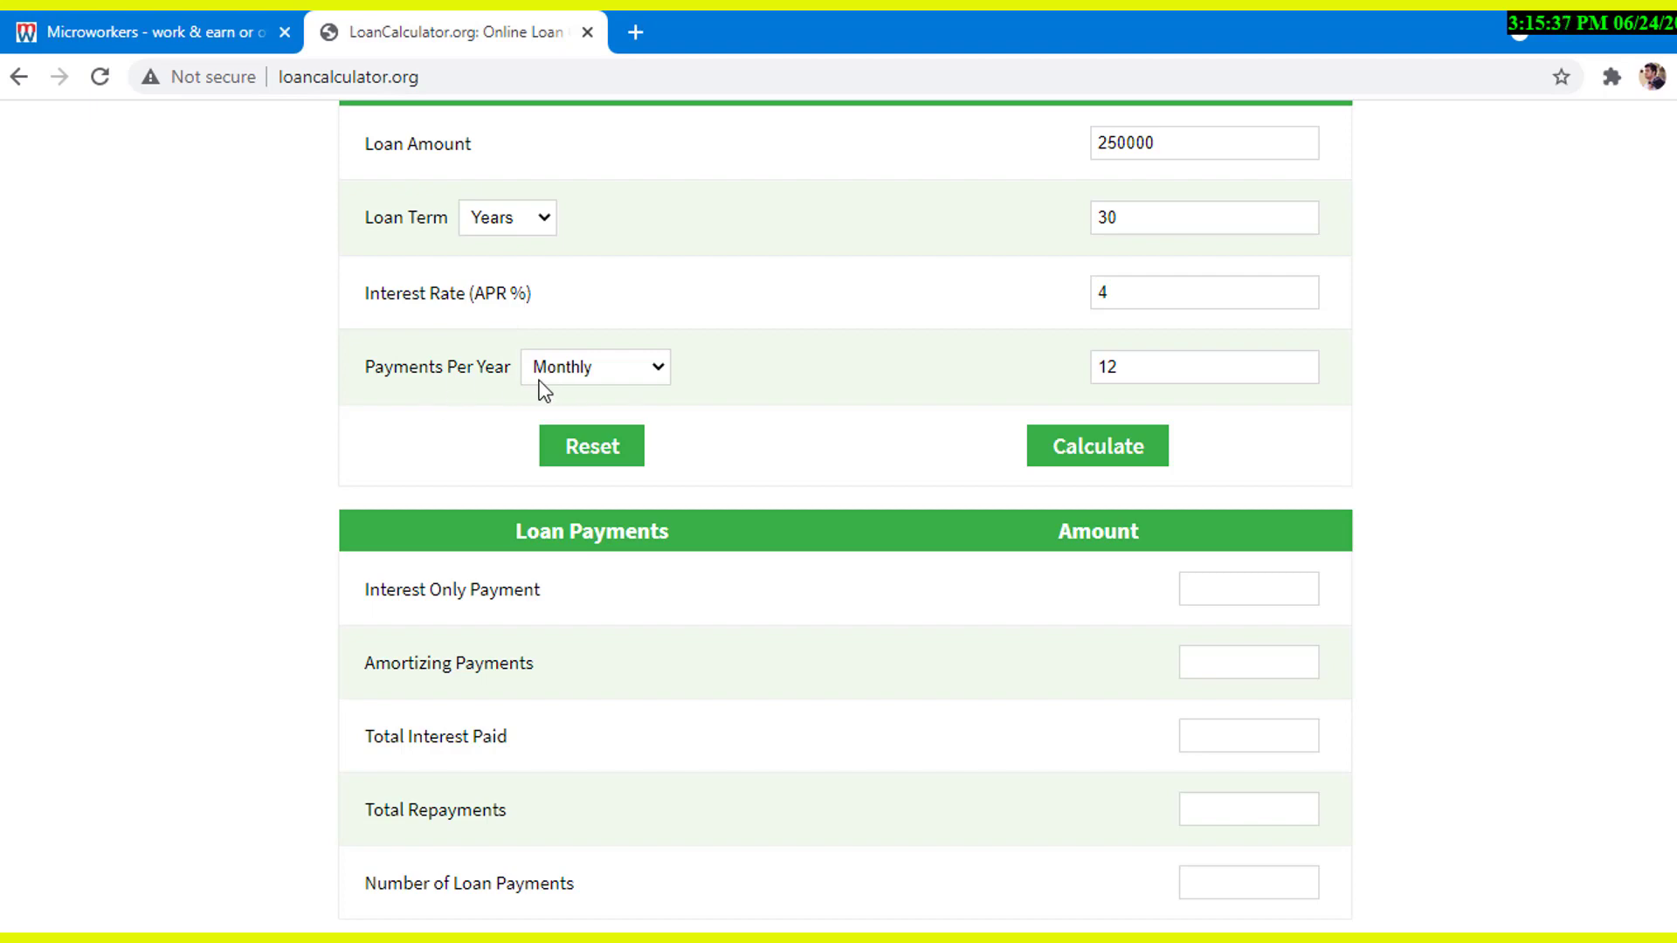
scroll(559, 402, "down", 1)
scroll(566, 410, "down", 1)
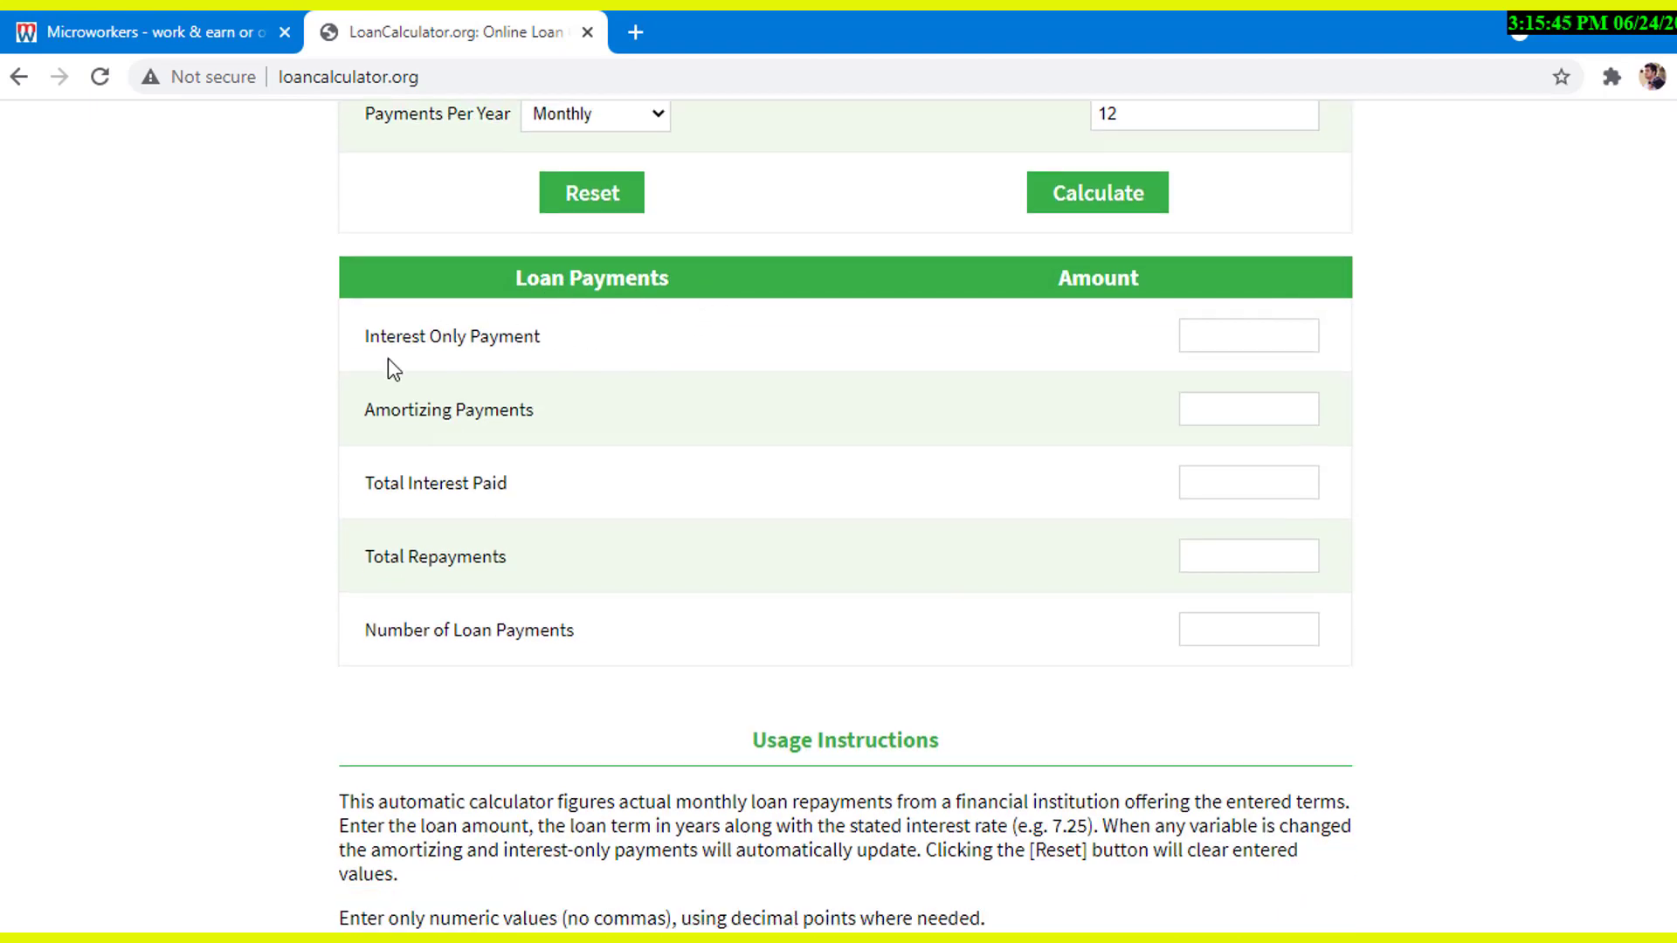
scroll(678, 354, "up", 2)
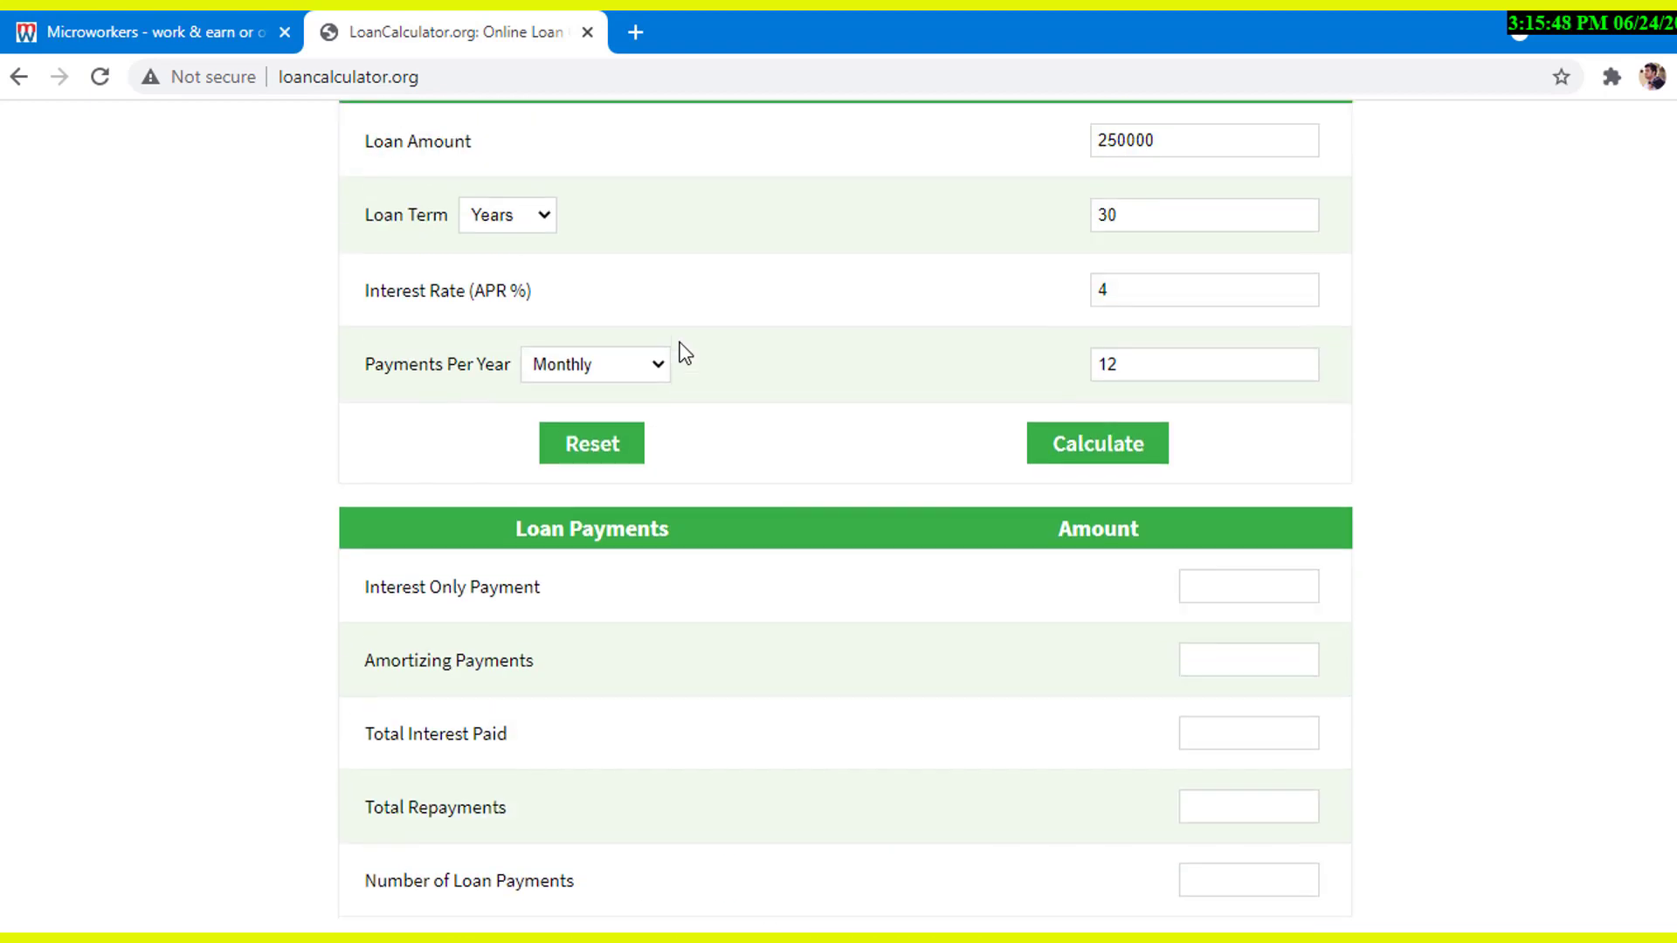
scroll(682, 359, "up", 1)
scroll(684, 361, "up", 1)
scroll(681, 367, "down", 2)
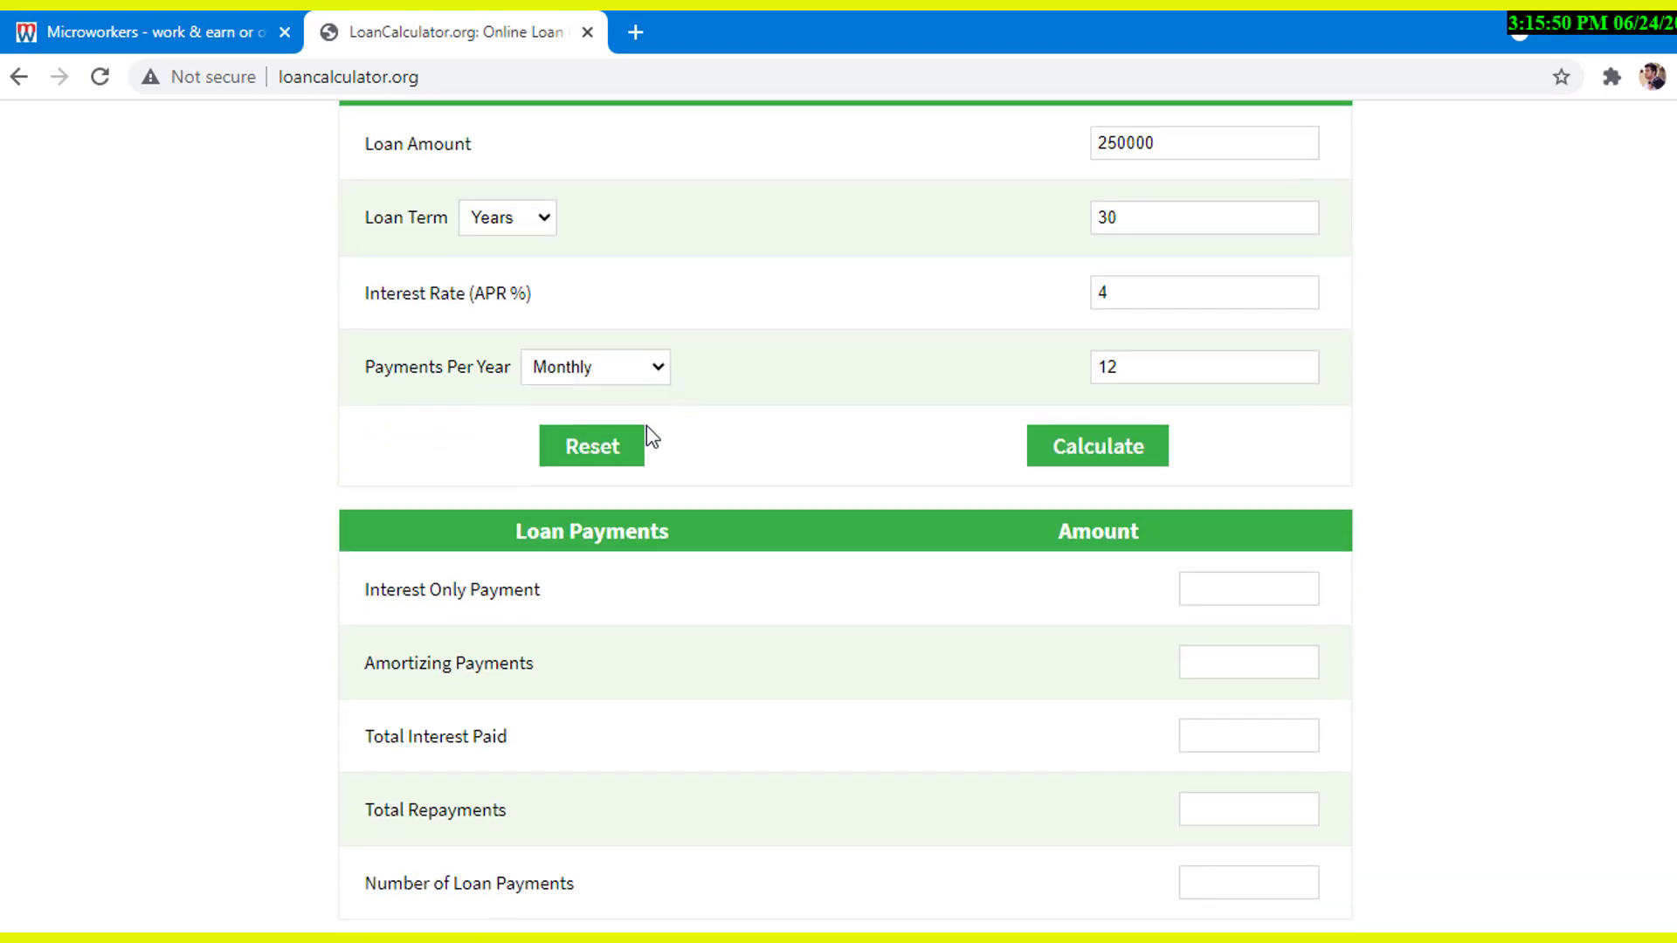
left_click(601, 428)
scroll(762, 421, "up", 2)
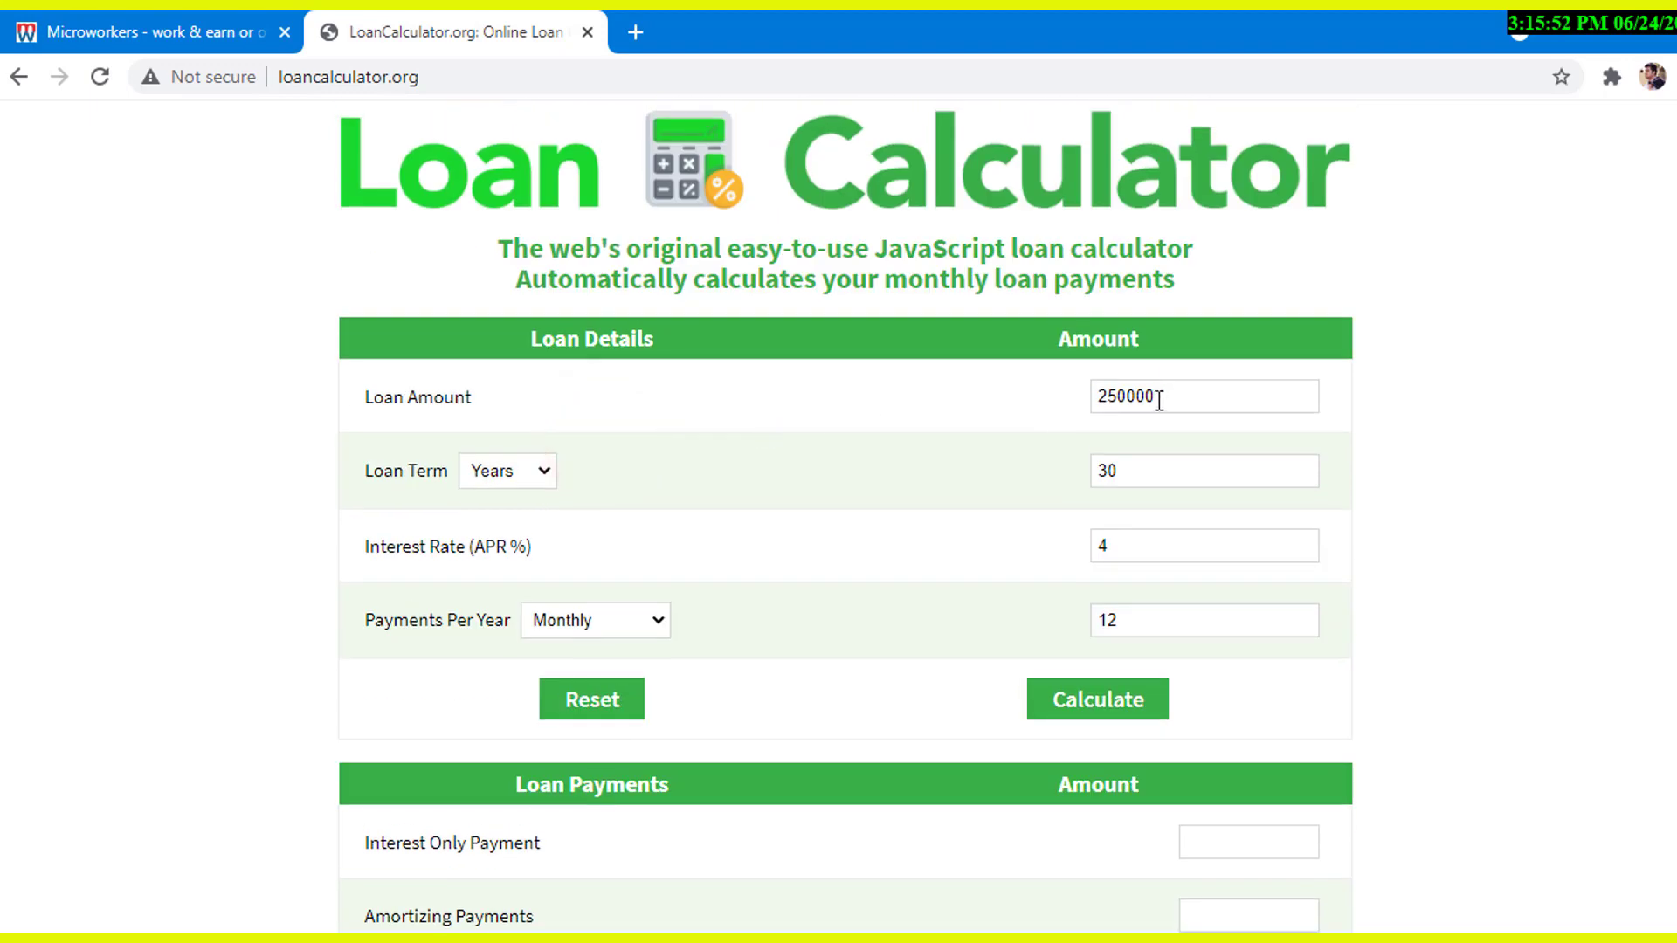
left_click(1162, 396)
left_click(258, 42)
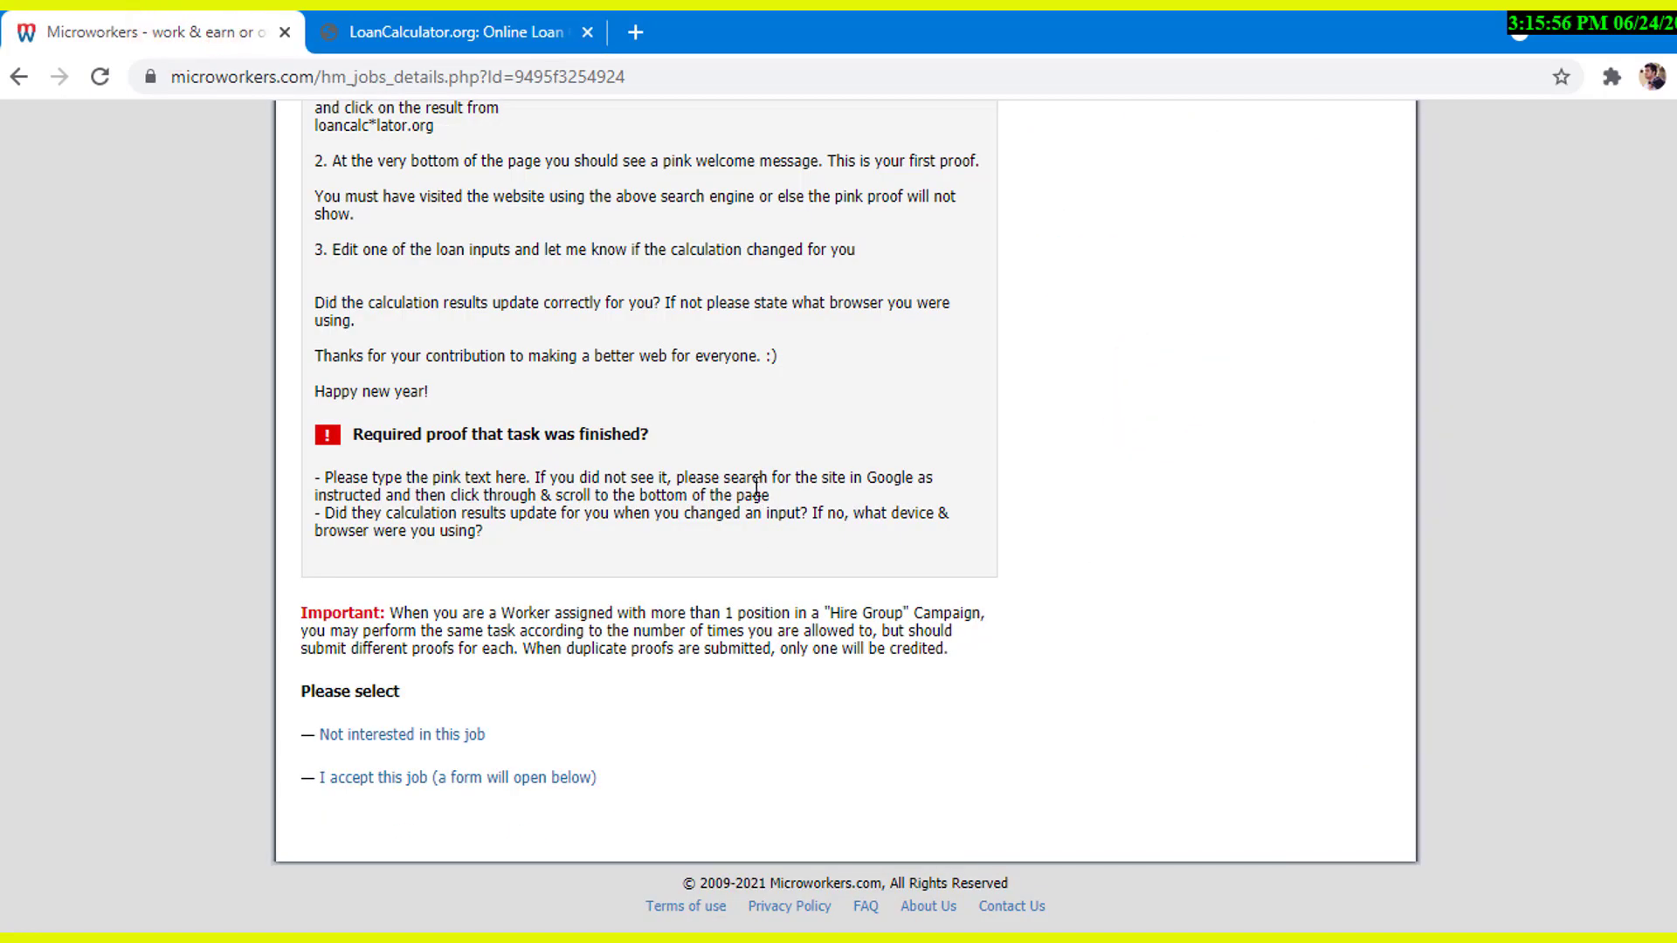
Mark the step 3 instruction about editing a loan input, then return to the calculator.
left_click(345, 293)
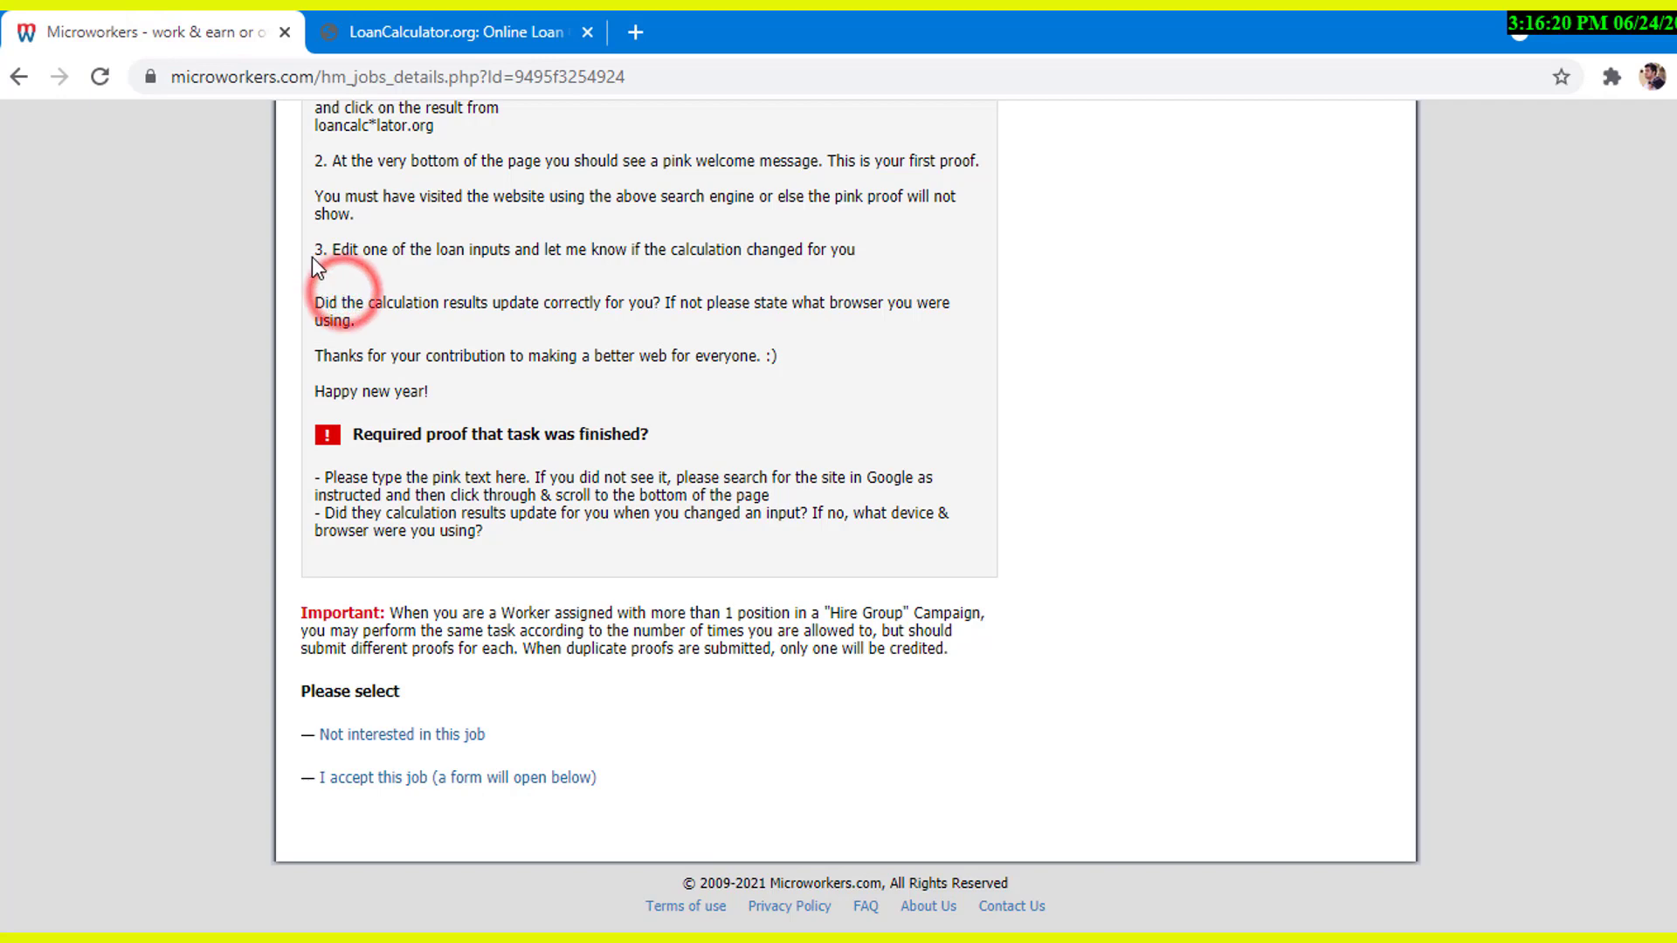
left_click_drag(315, 251, 503, 257)
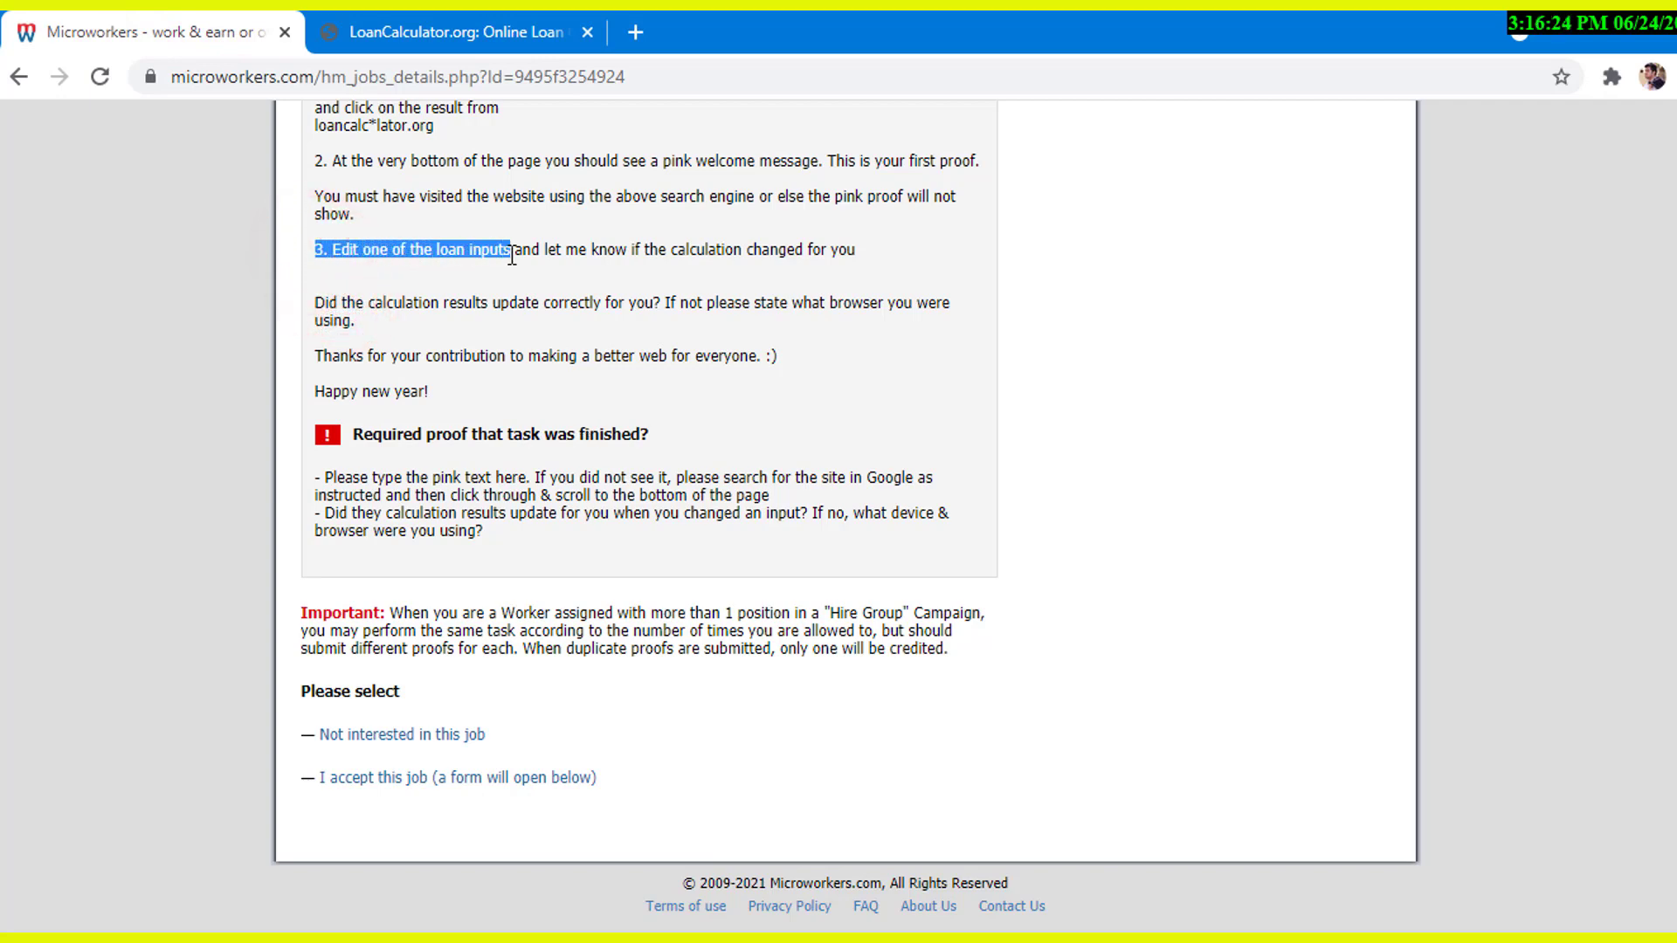
left_click(479, 32)
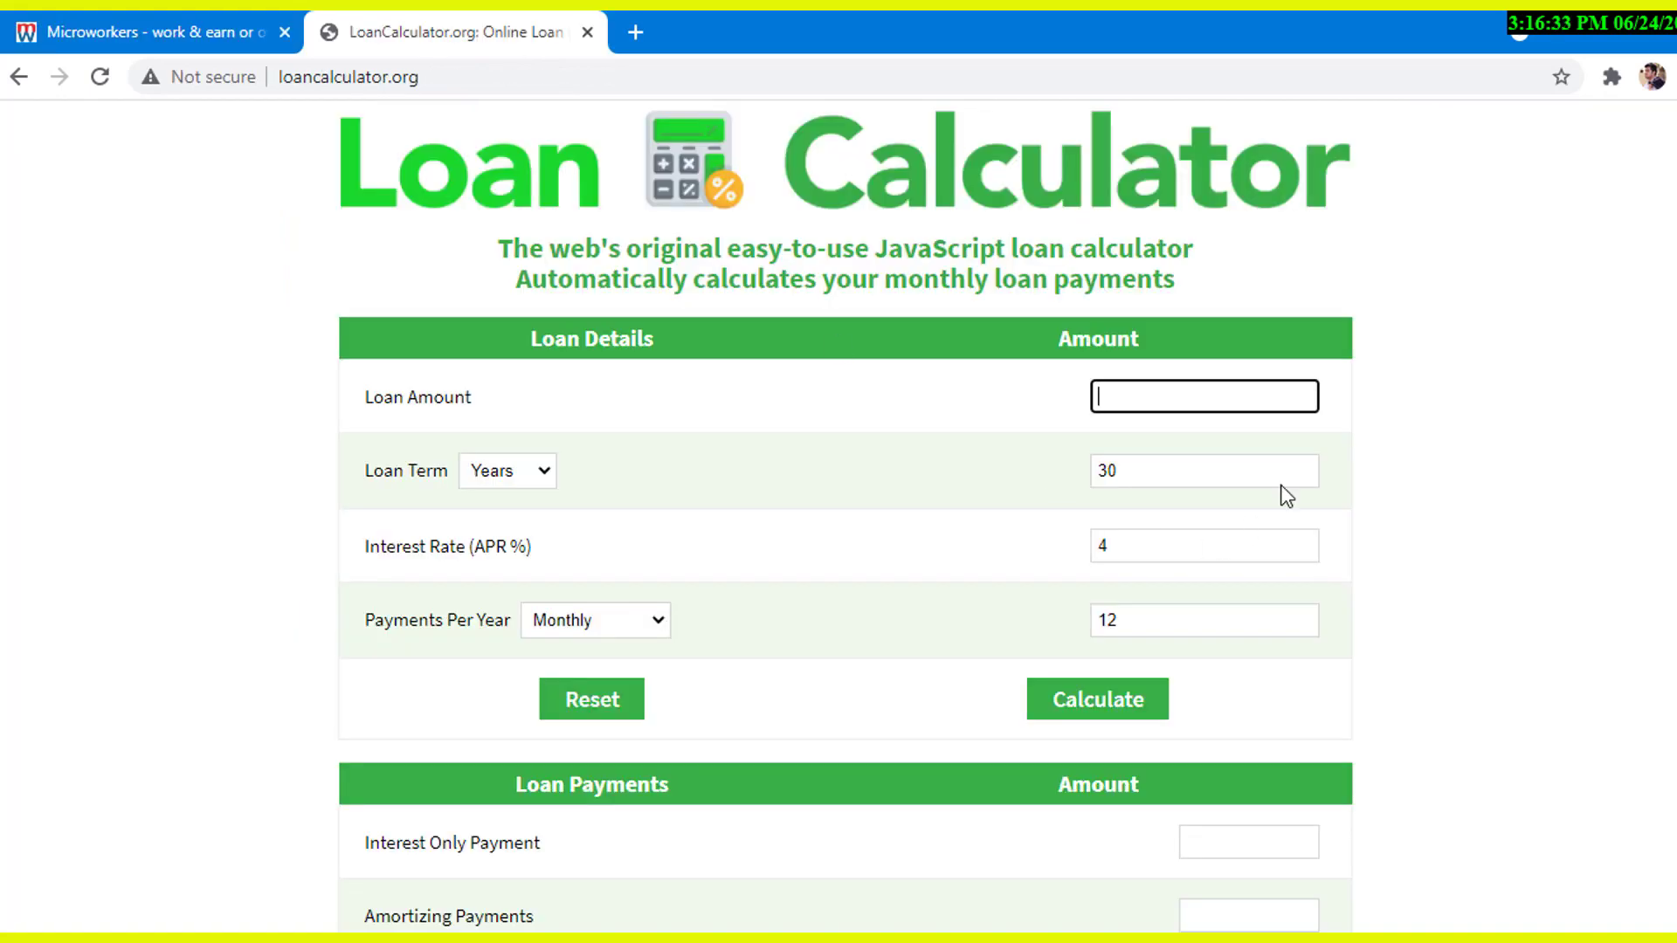
Enter a 500 loan amount and switch the loan term unit to Months and back to Years.
left_click(1172, 404)
key("Return")
type("500")
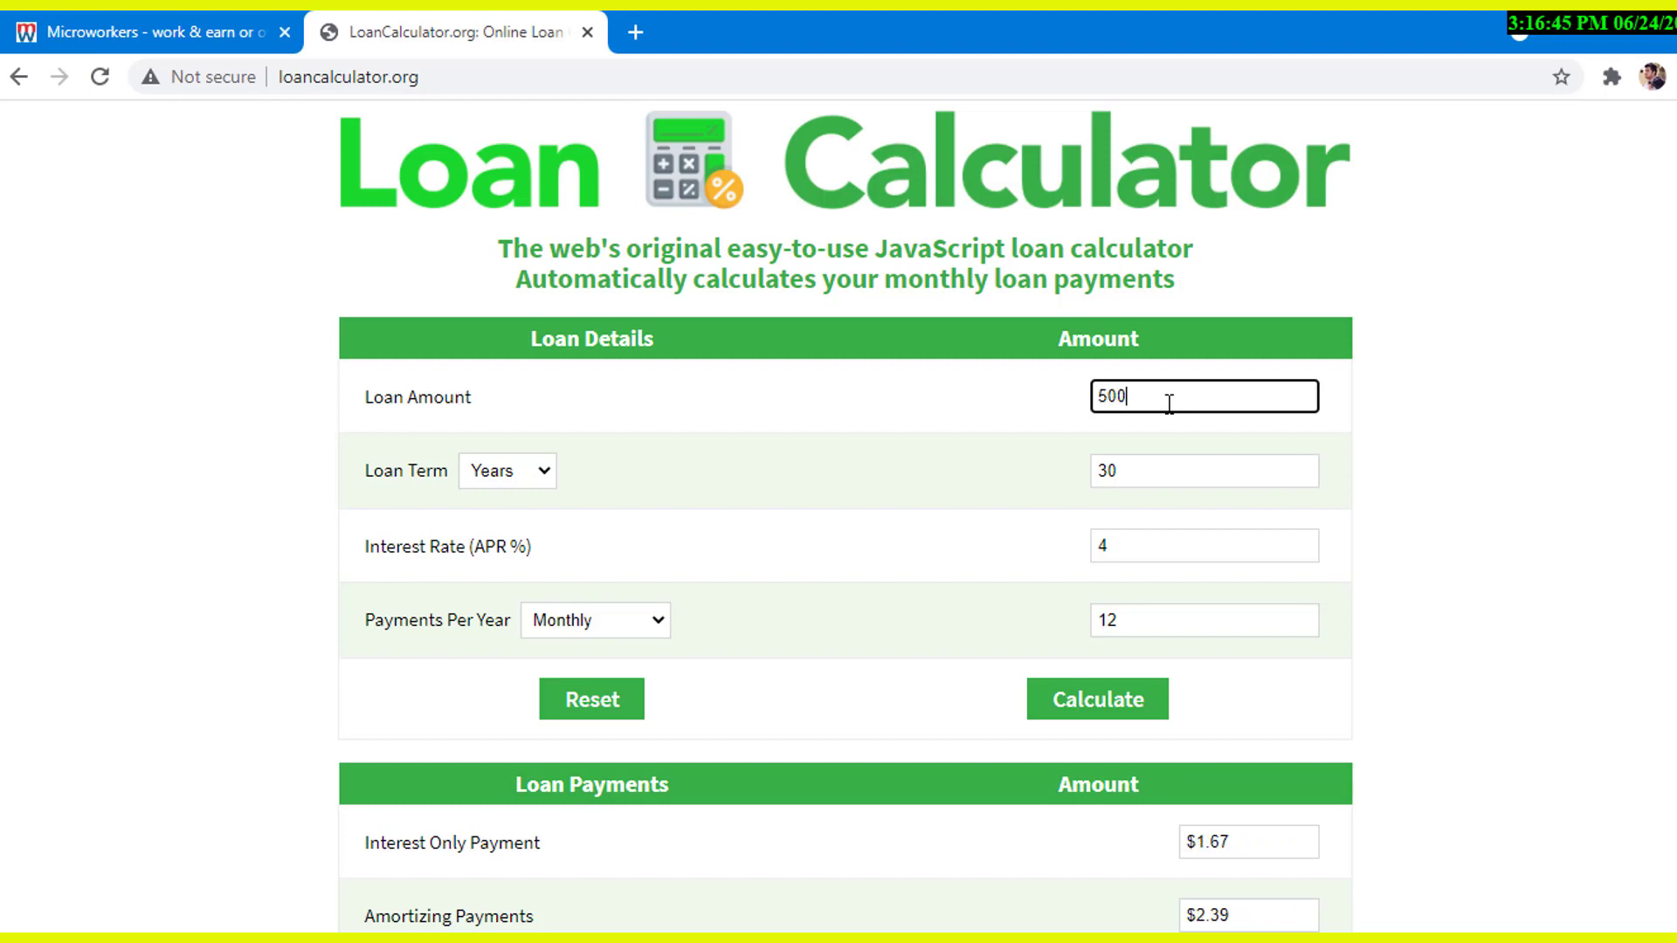
left_click(542, 472)
left_click(512, 524)
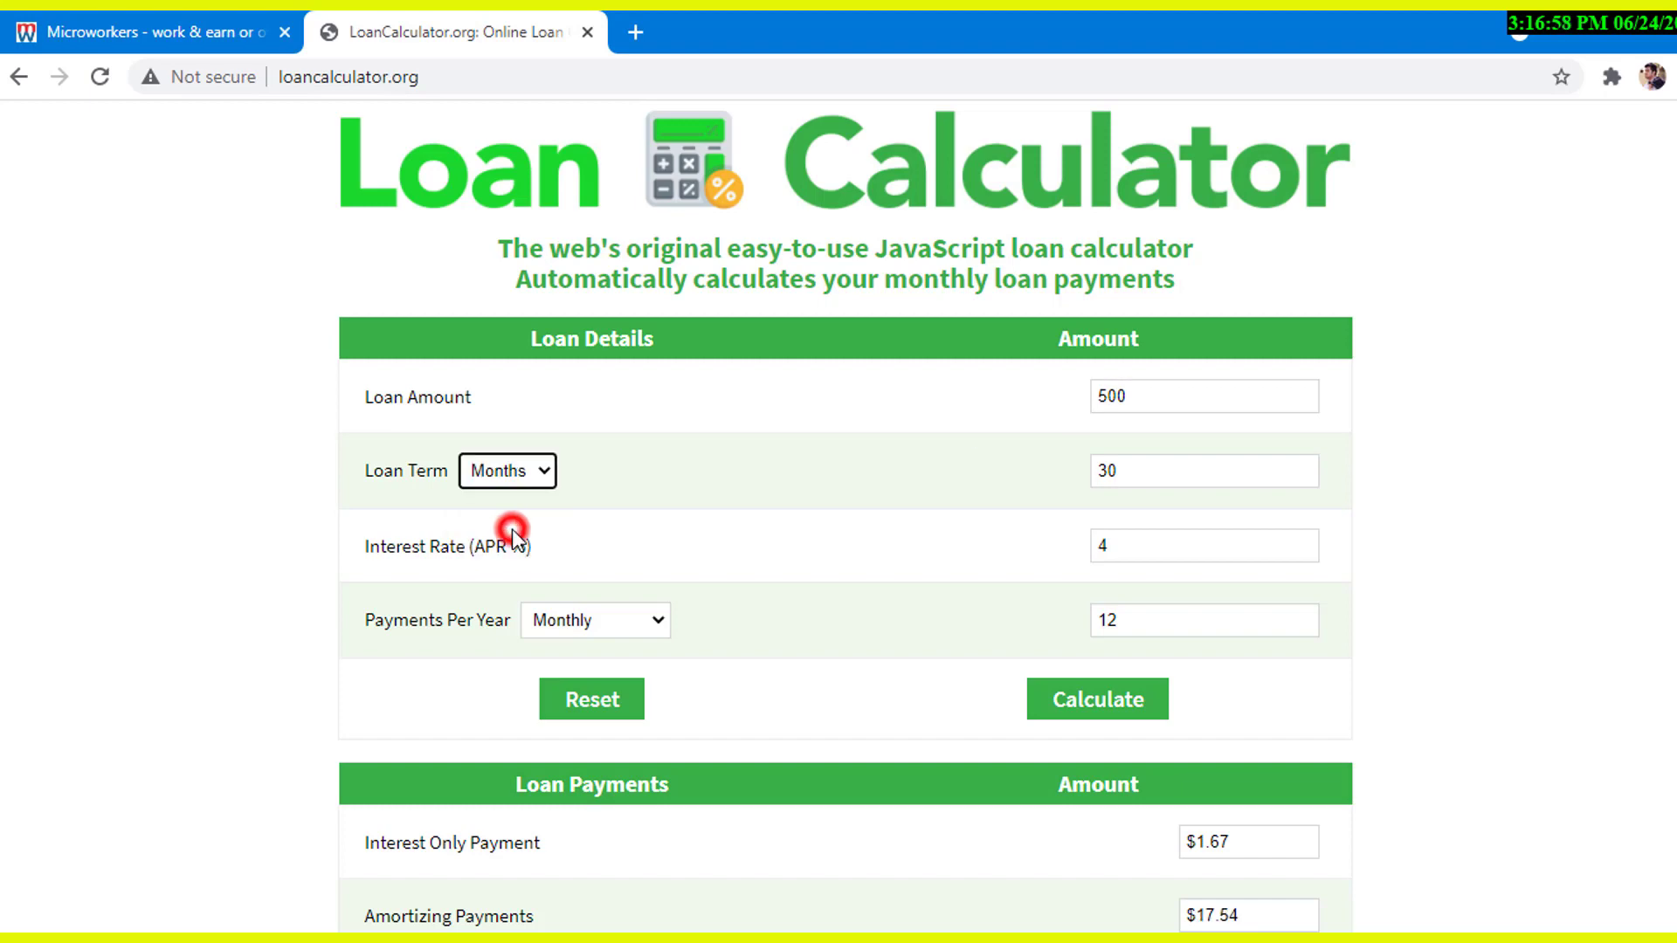
scroll(507, 490, "down", 3)
left_click(542, 218)
left_click(521, 248)
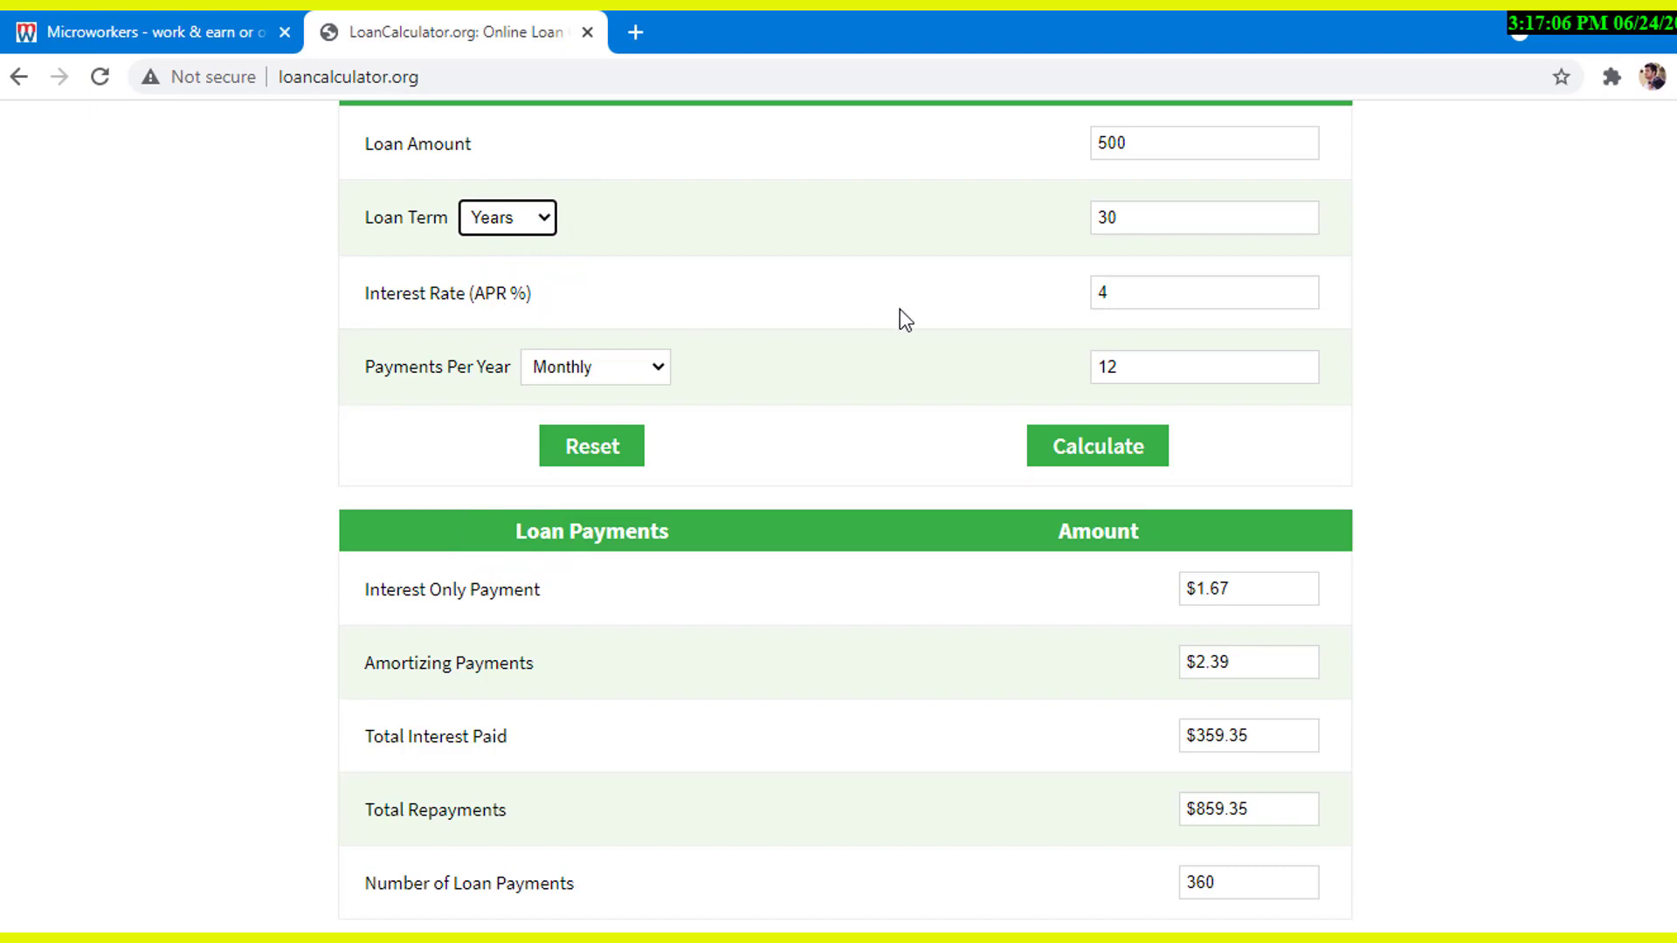
Set the interest rate to 12% with weekly payments, giving $1.19 amortizing payments.
left_click(1143, 294)
key("BackSpace")
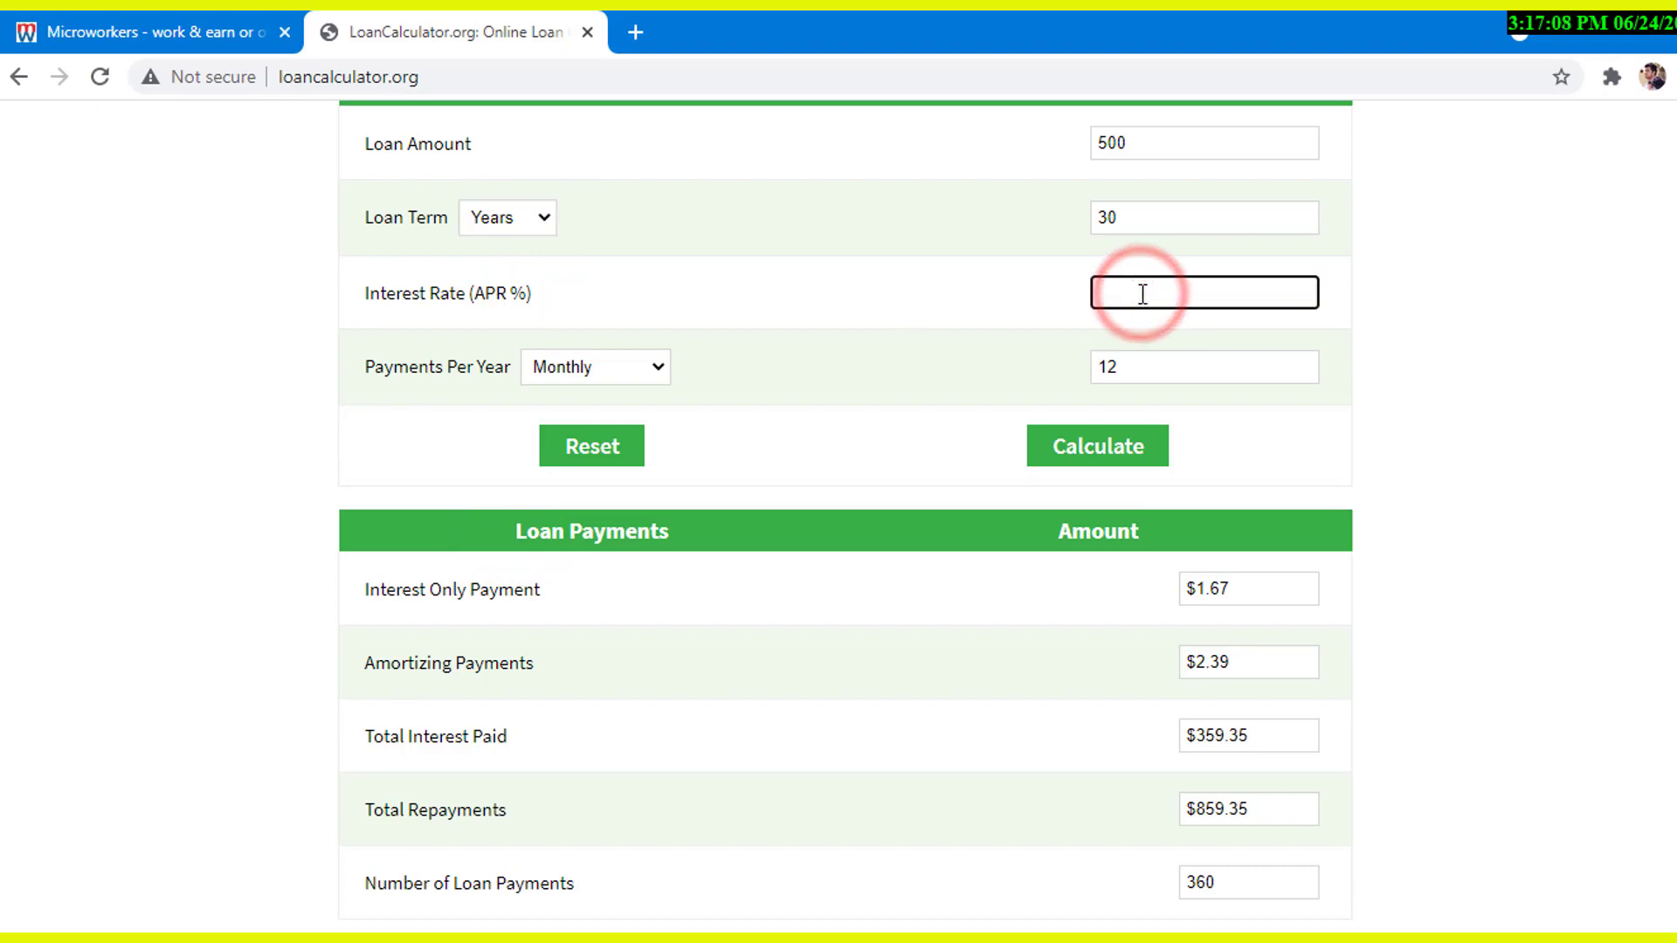
type("12")
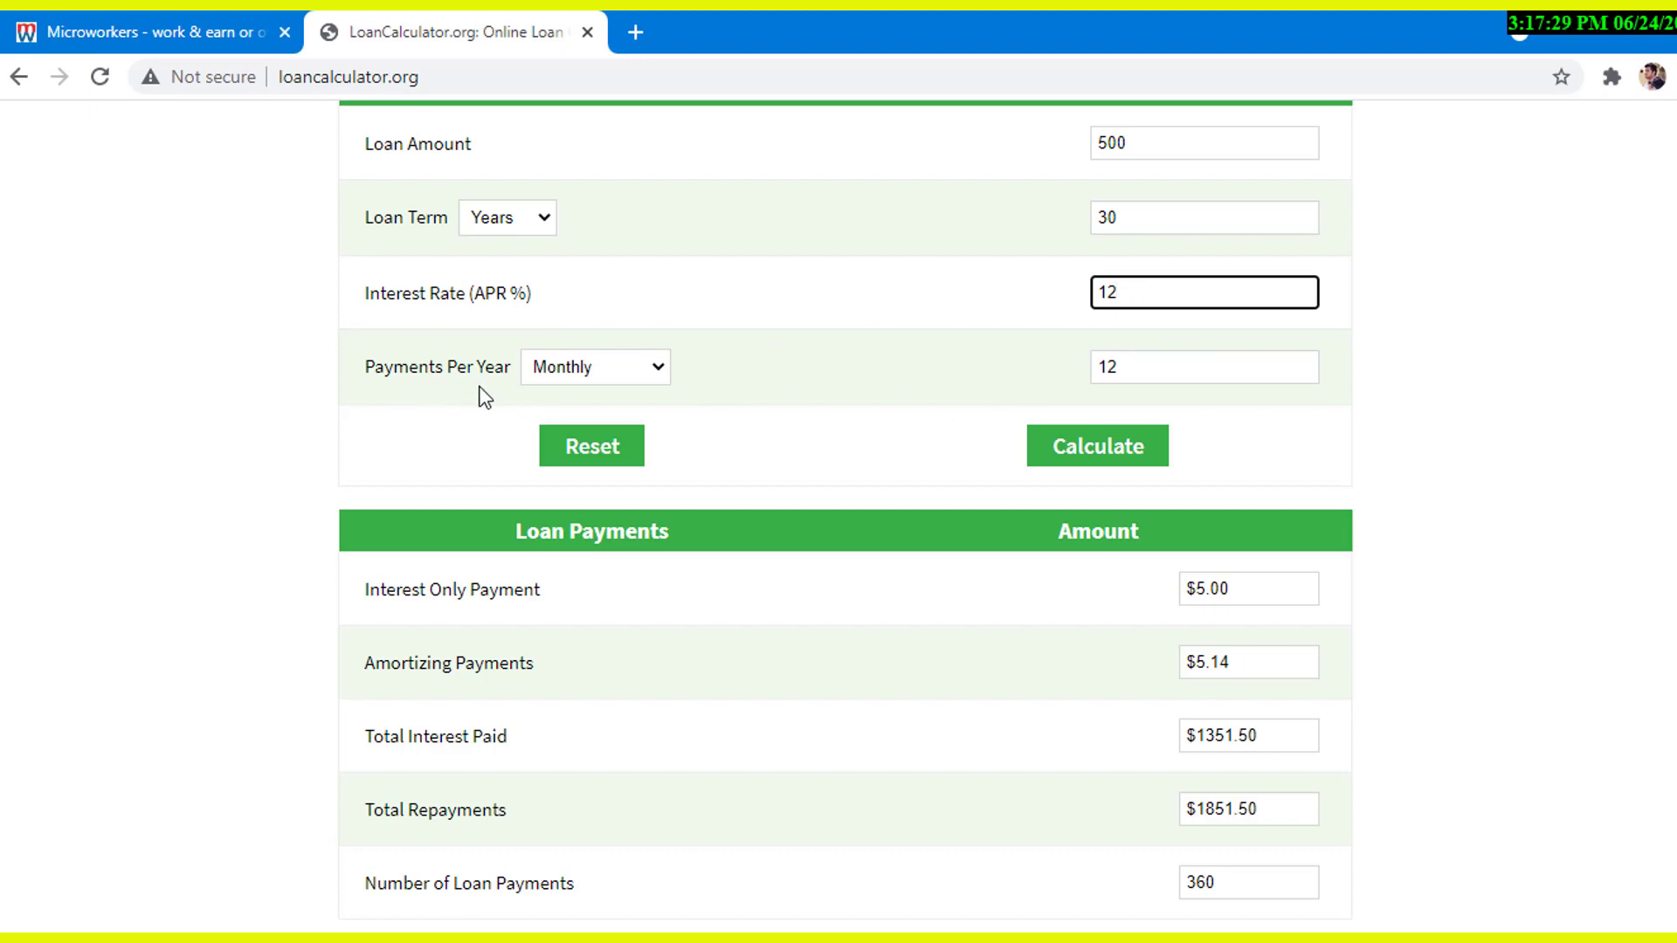
left_click(644, 365)
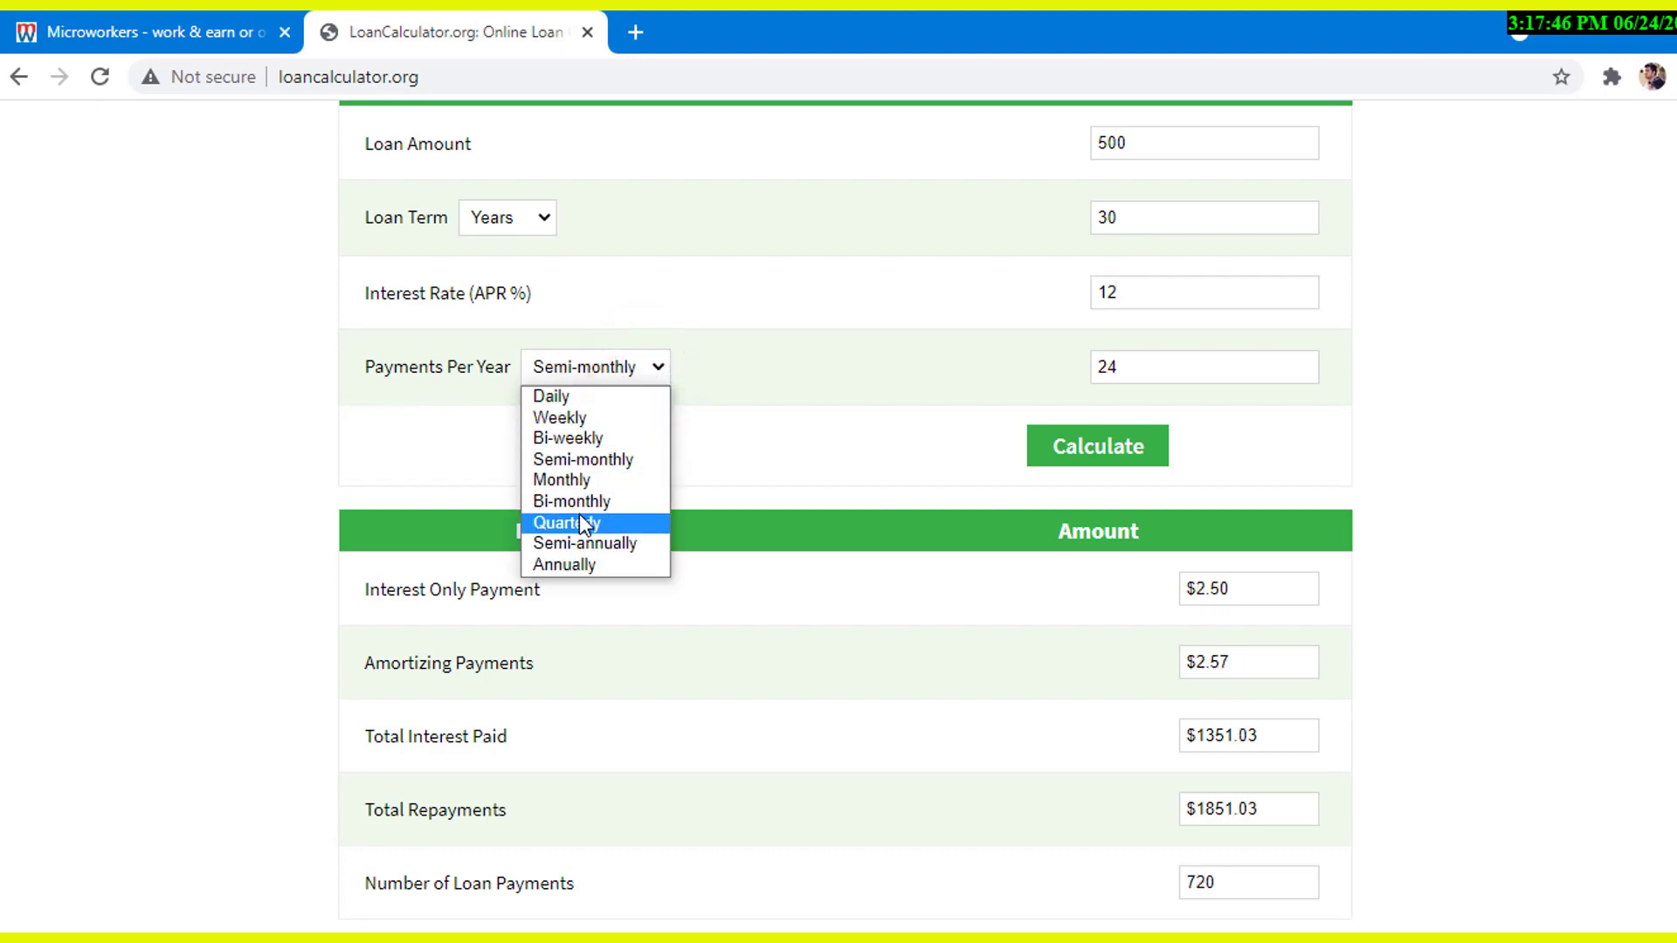
left_click(580, 416)
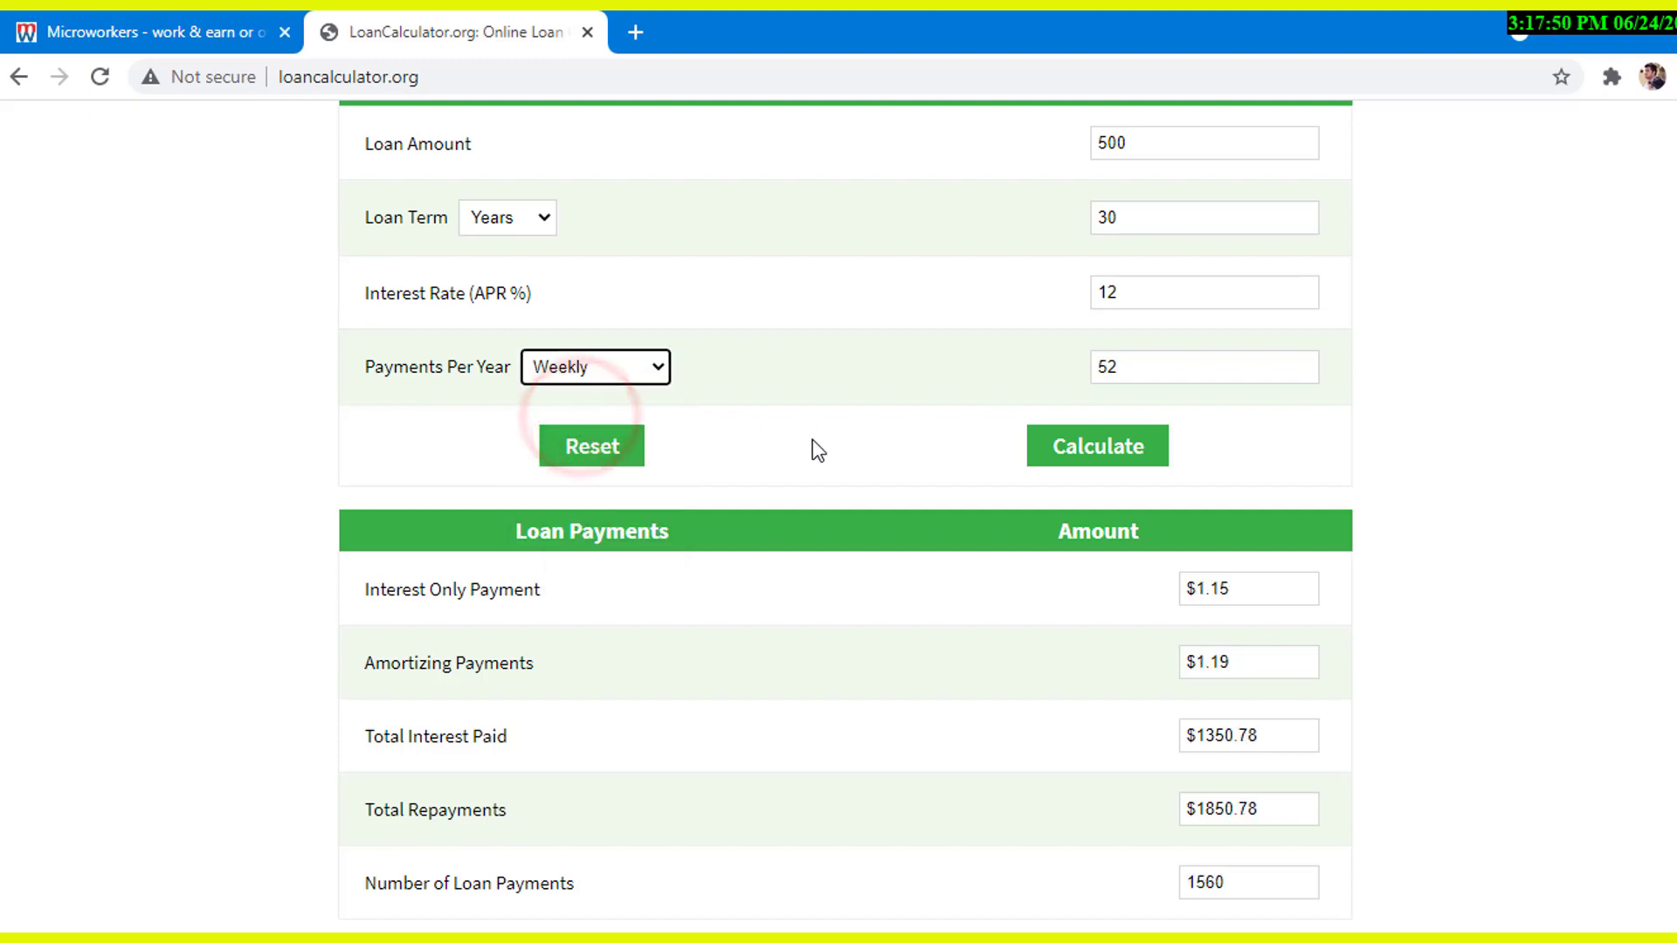
scroll(376, 474, "down", 1)
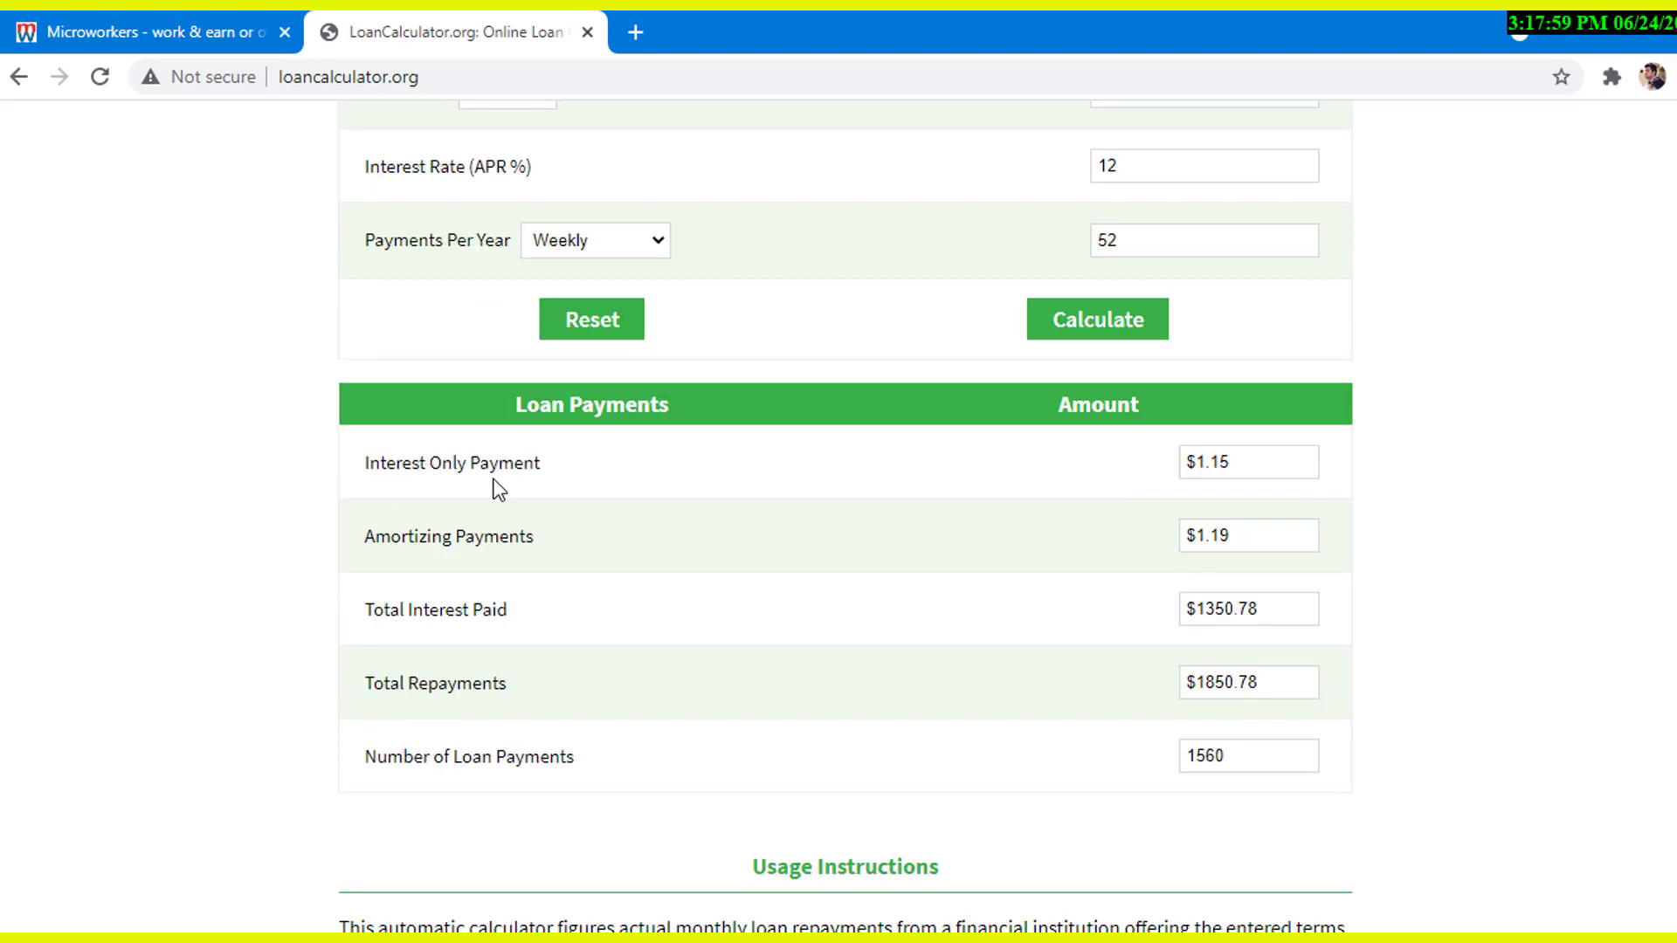
left_click_drag(1249, 463, 1185, 464)
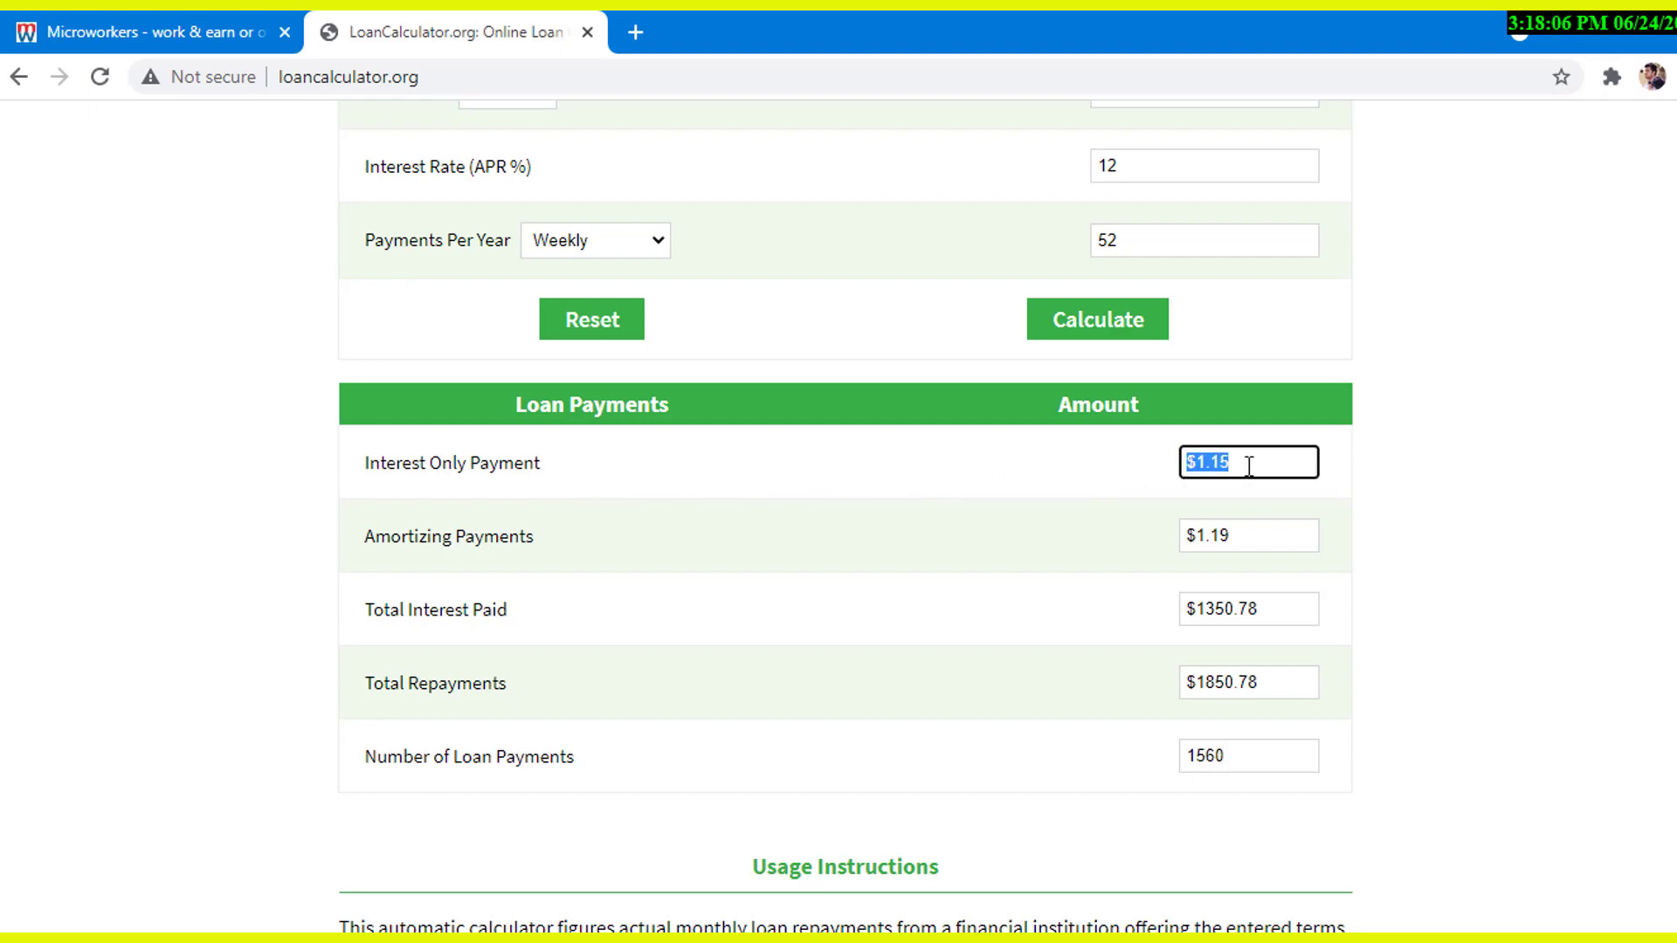
left_click(1260, 471)
In Windows Calculator, compute 500 × 12% to get 60 in yearly interest.
left_click(904, 928)
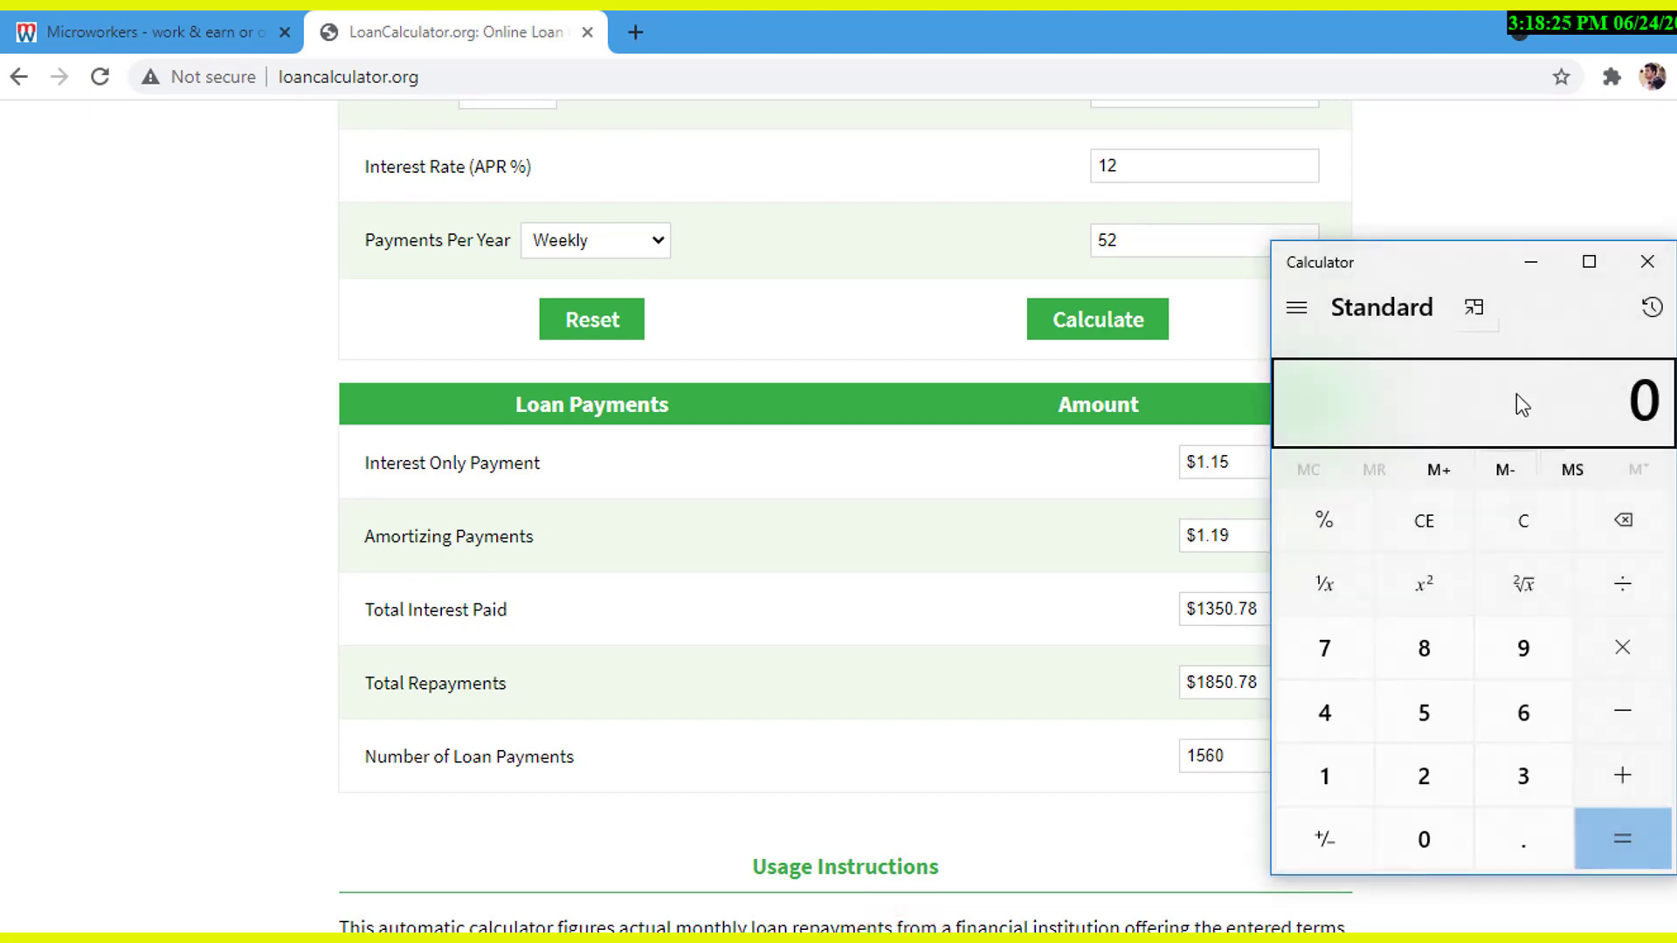
left_click(1511, 398)
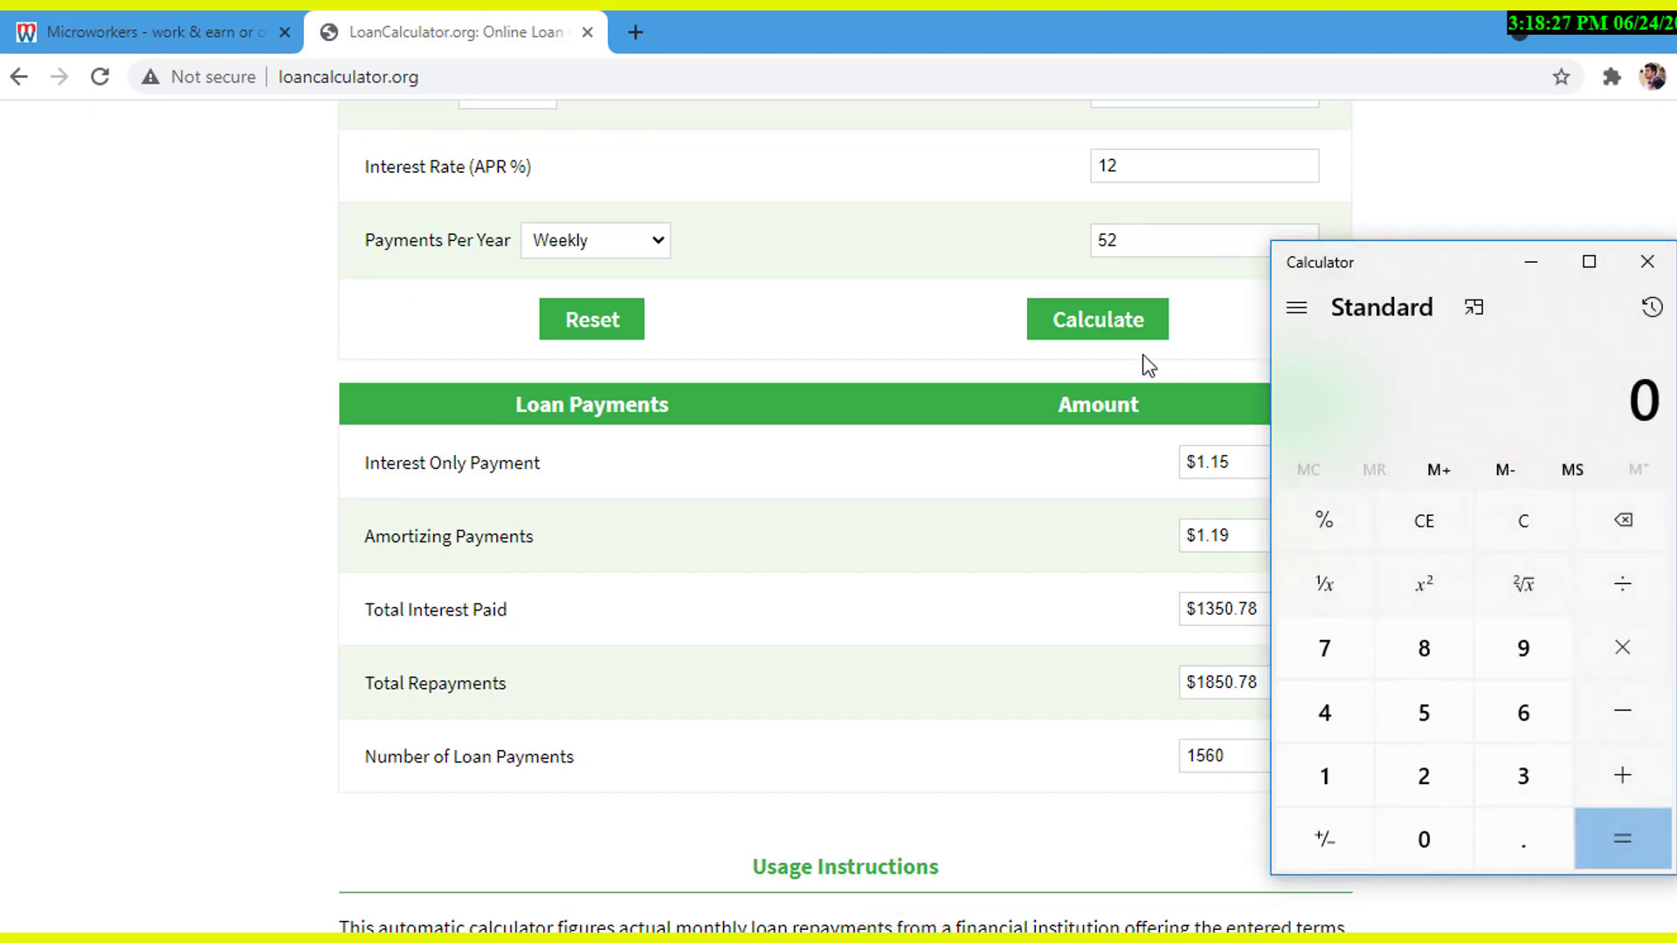
scroll(1147, 365, "up", 3)
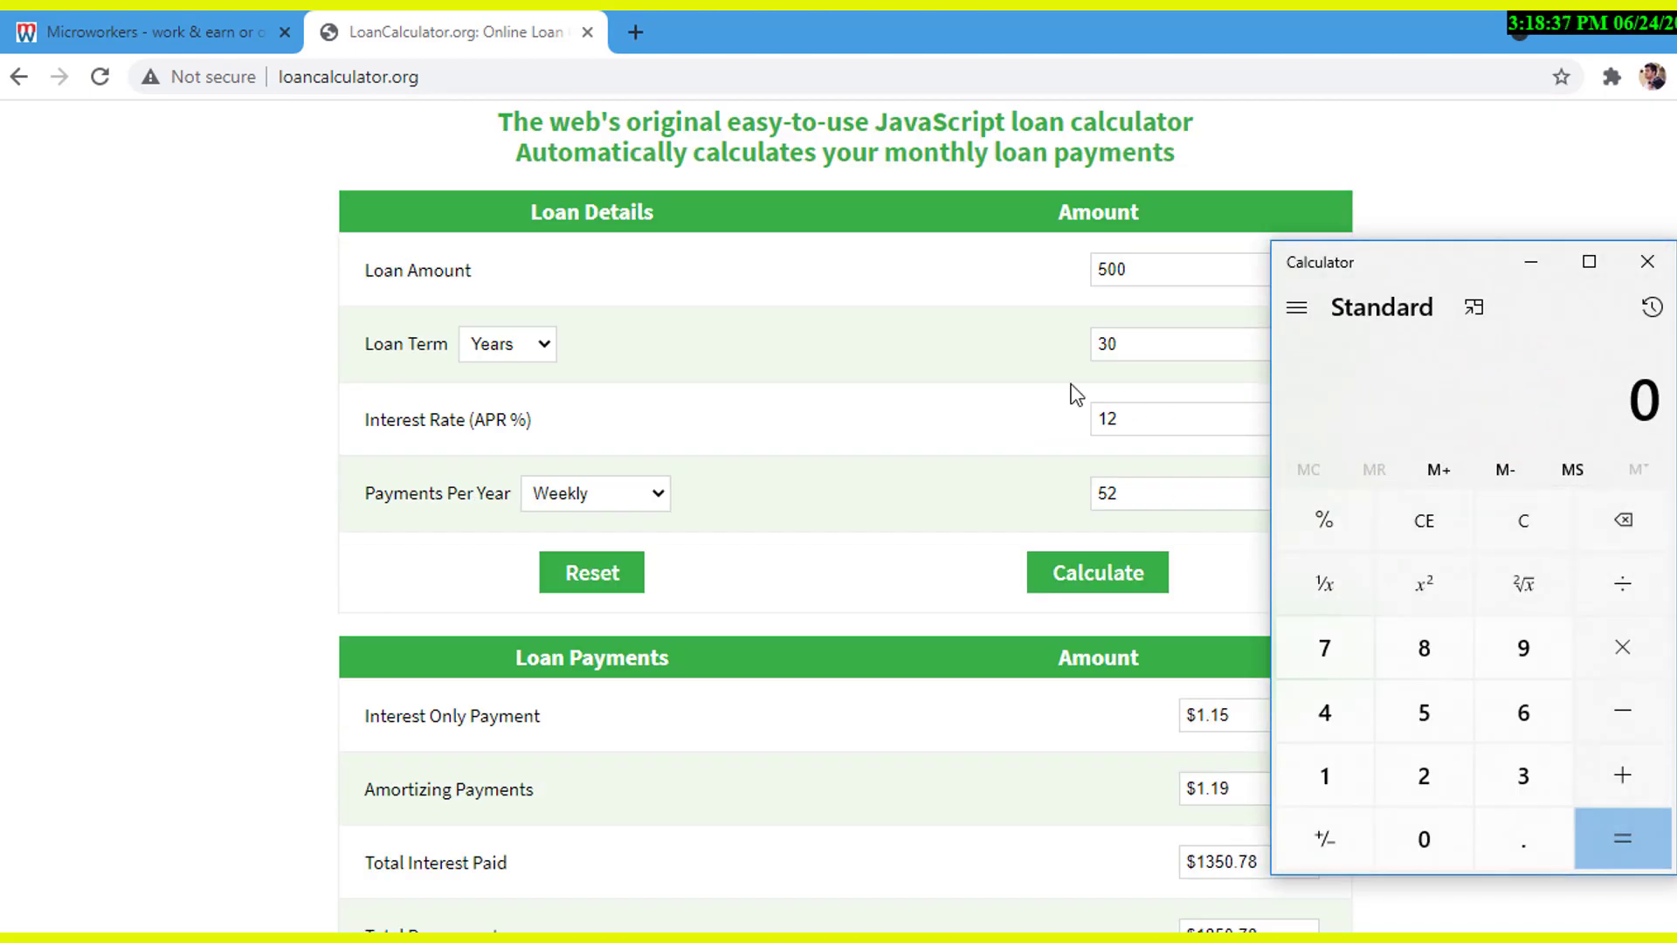
left_click(1429, 714)
double_click(1427, 831)
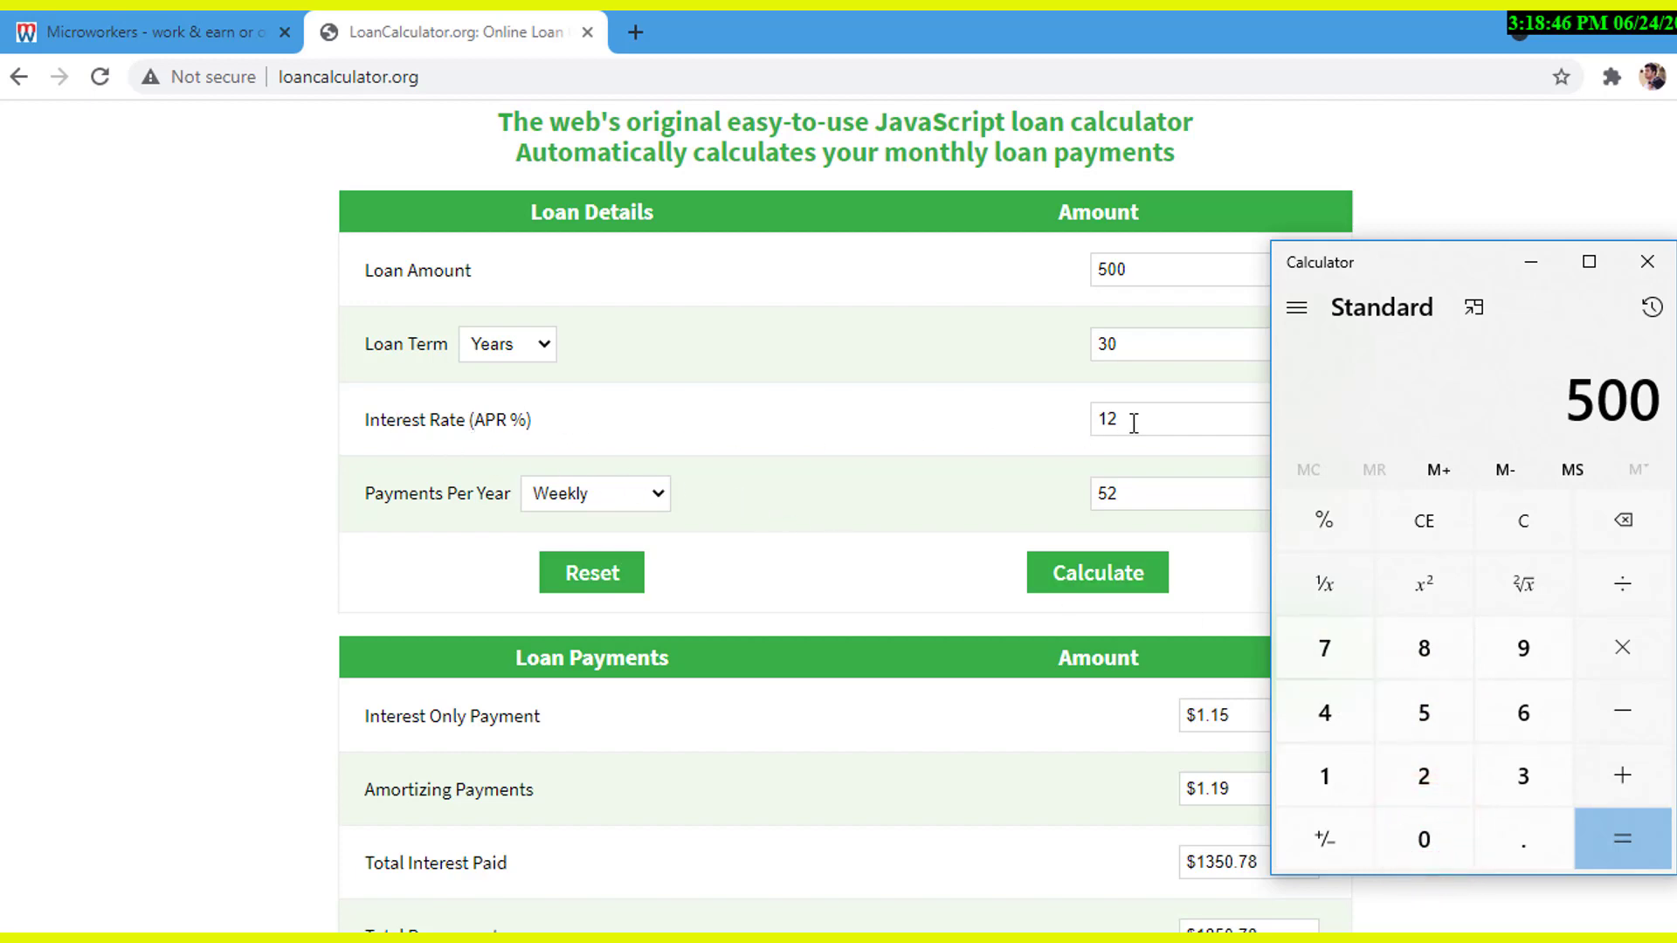
left_click(1630, 650)
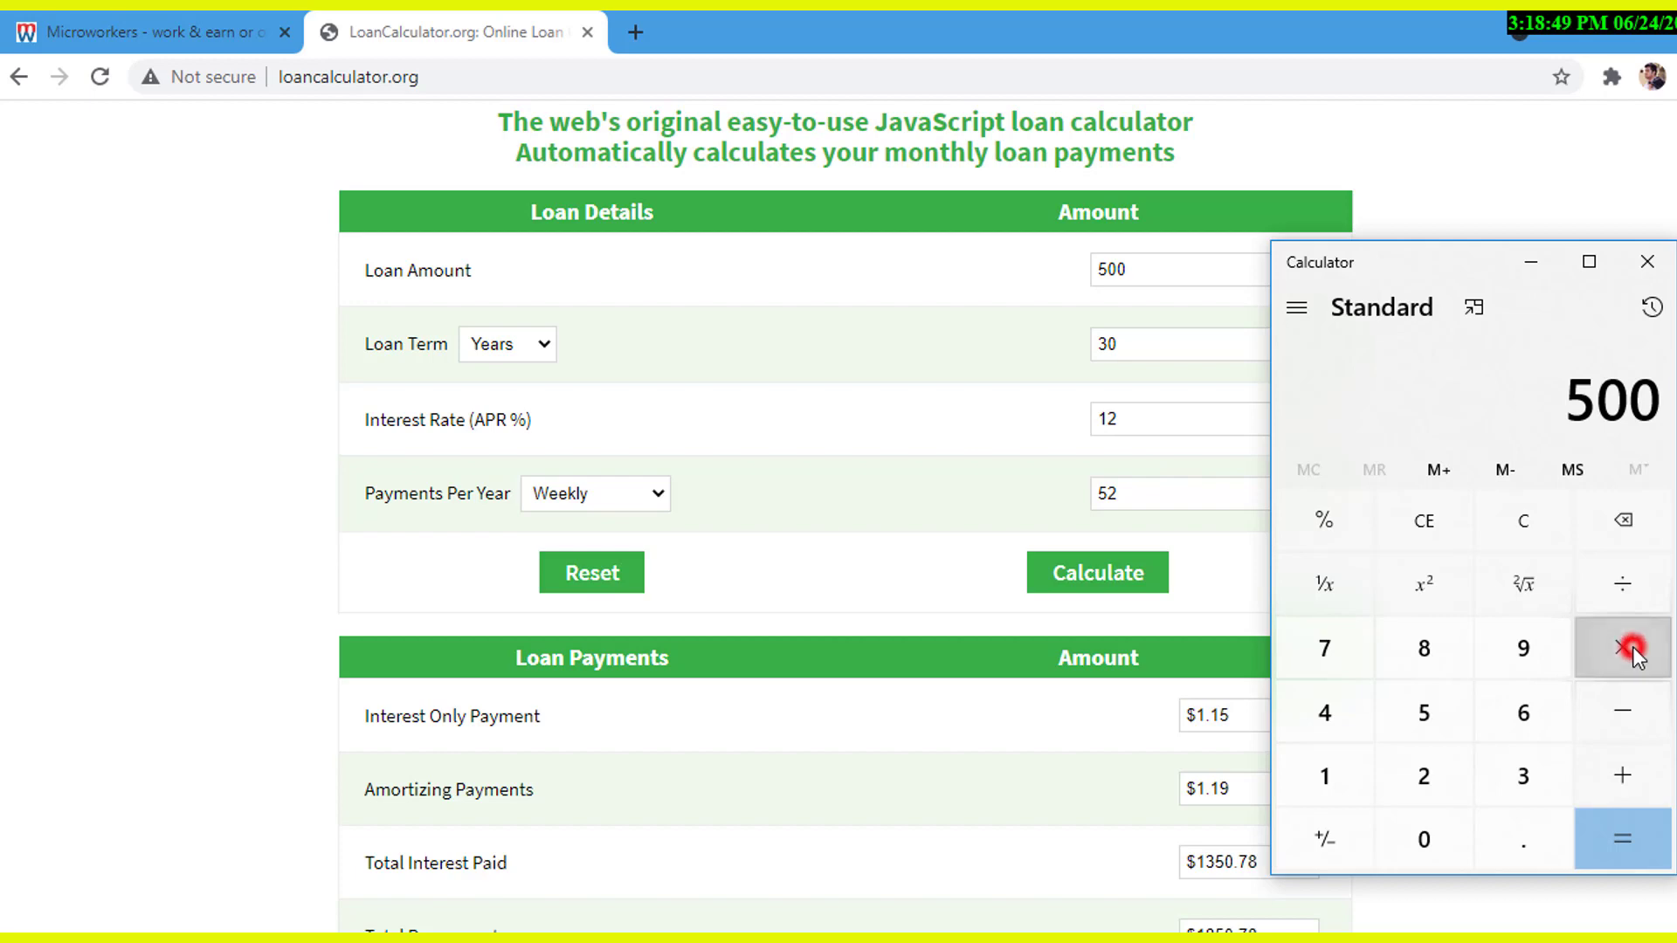
left_click(1325, 778)
left_click(1438, 774)
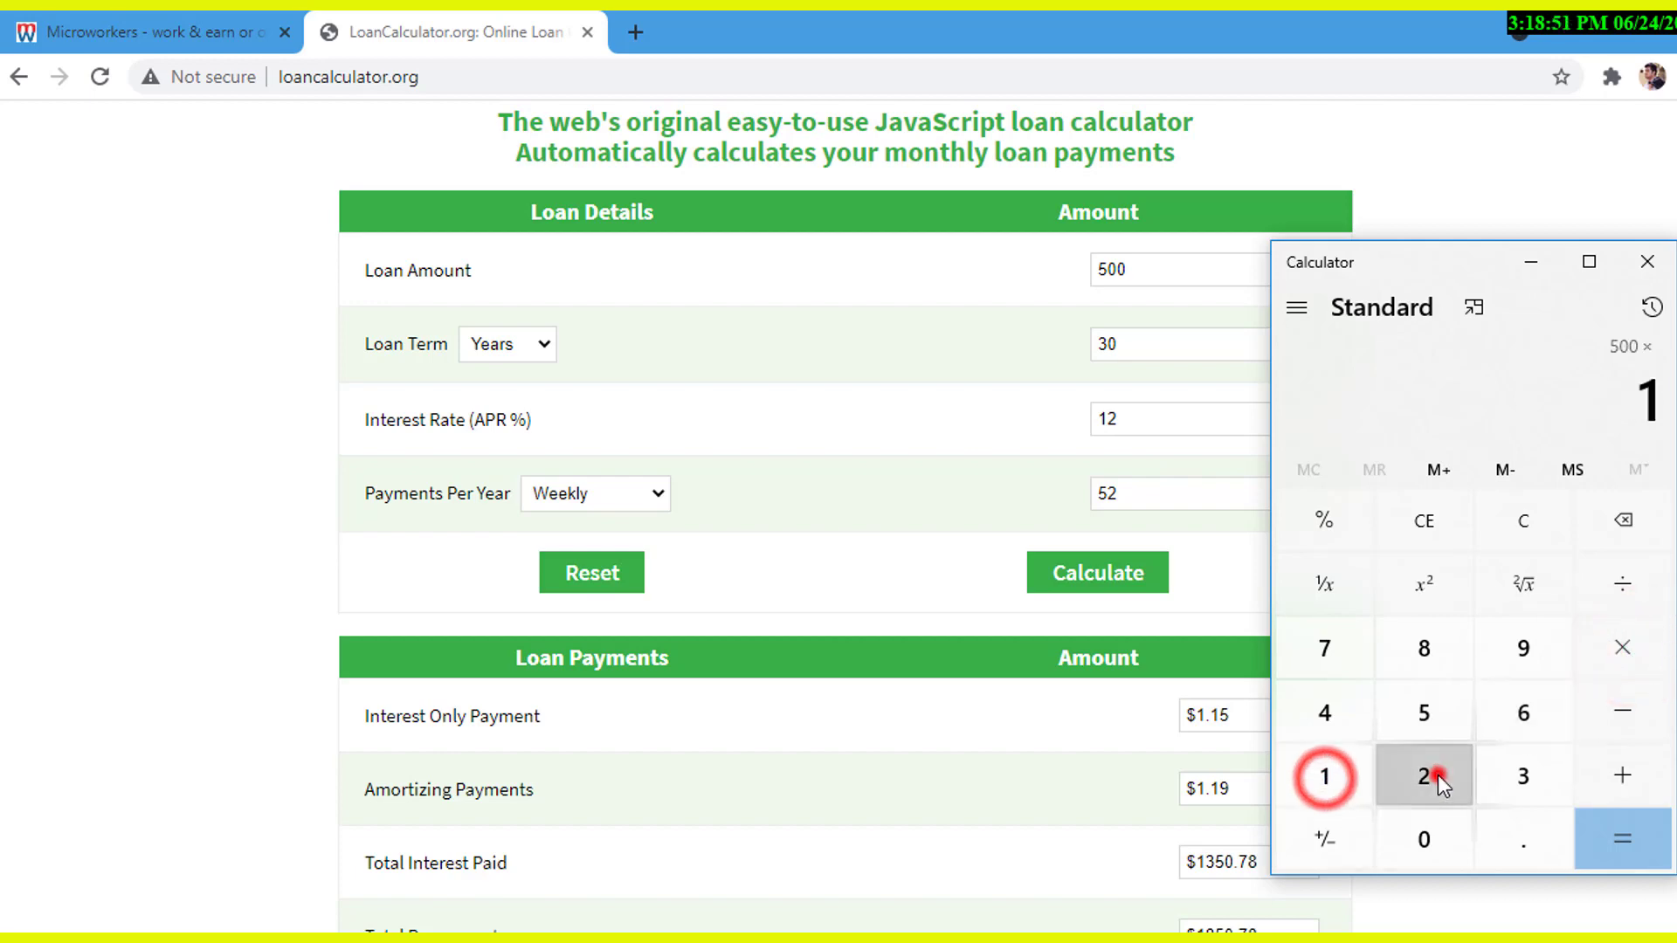
left_click(1330, 540)
left_click(1618, 846)
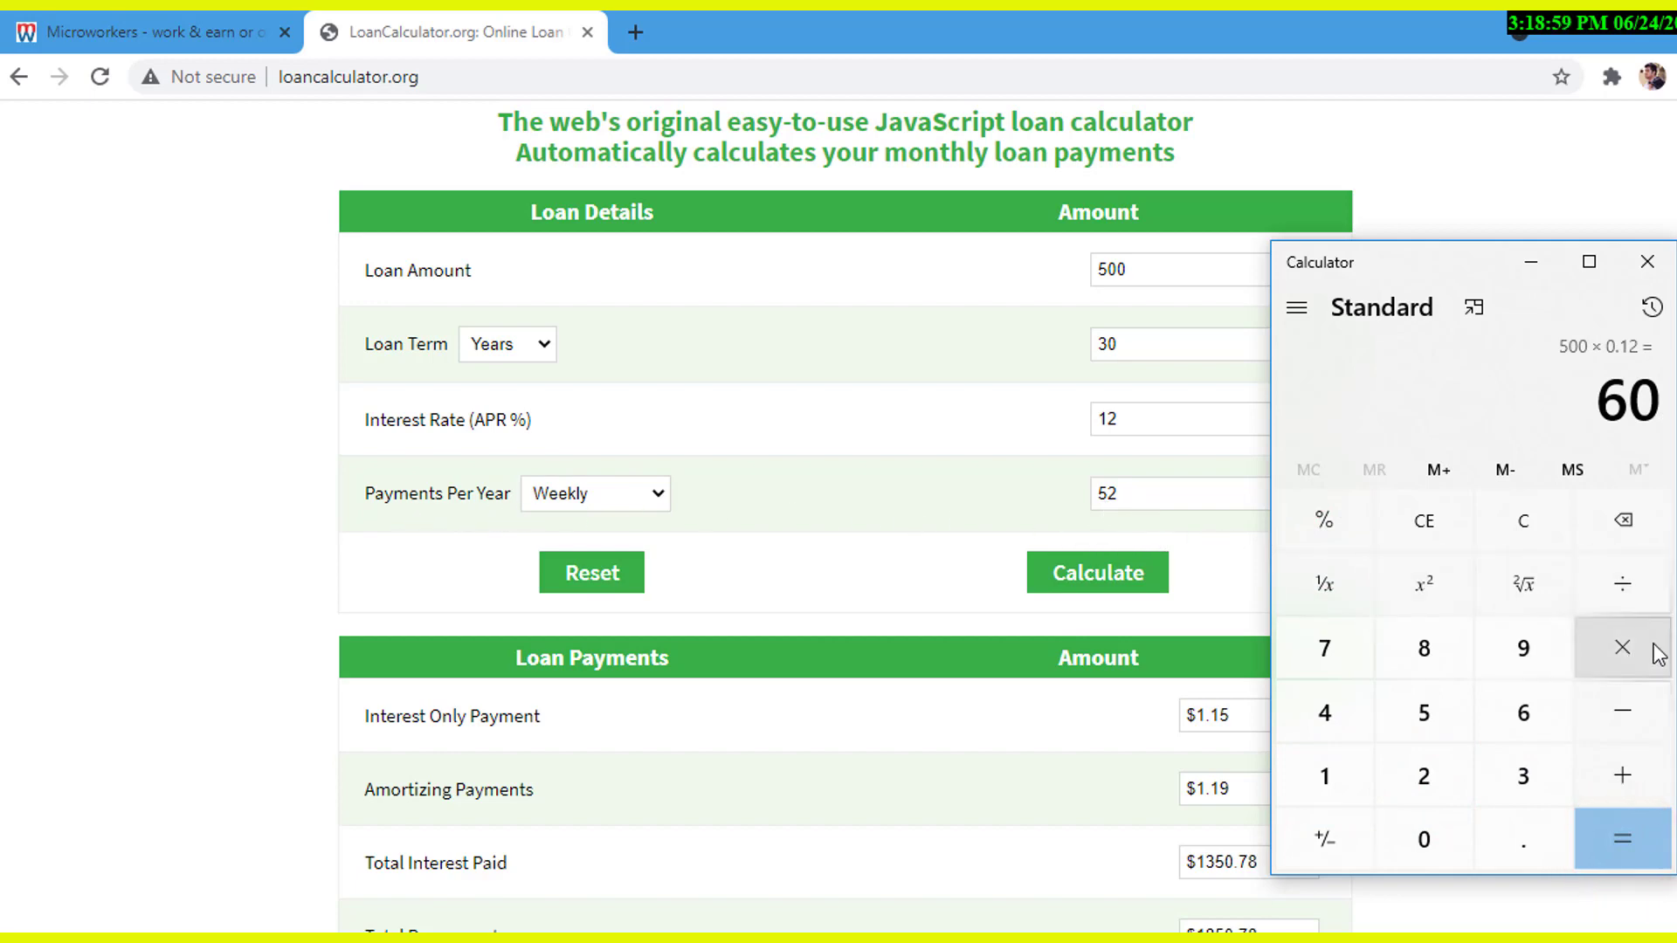
Divide 60 by 52 to get 1.153846153846154, matching the $1.15 interest-only payment.
left_click(1622, 599)
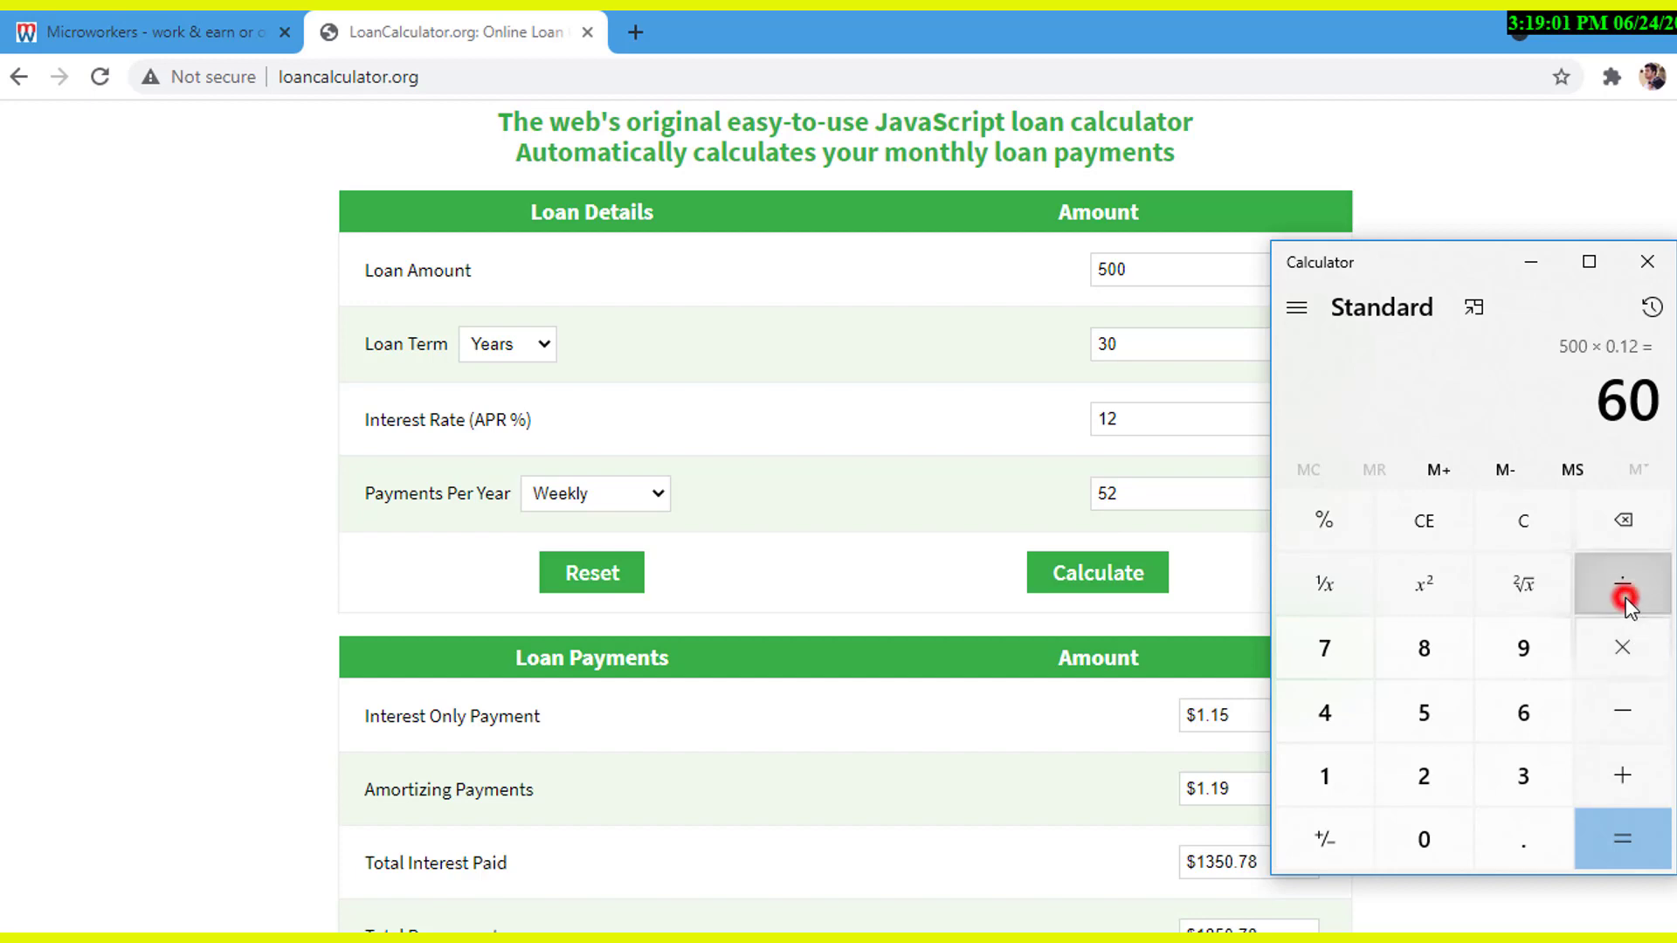
left_click(1429, 717)
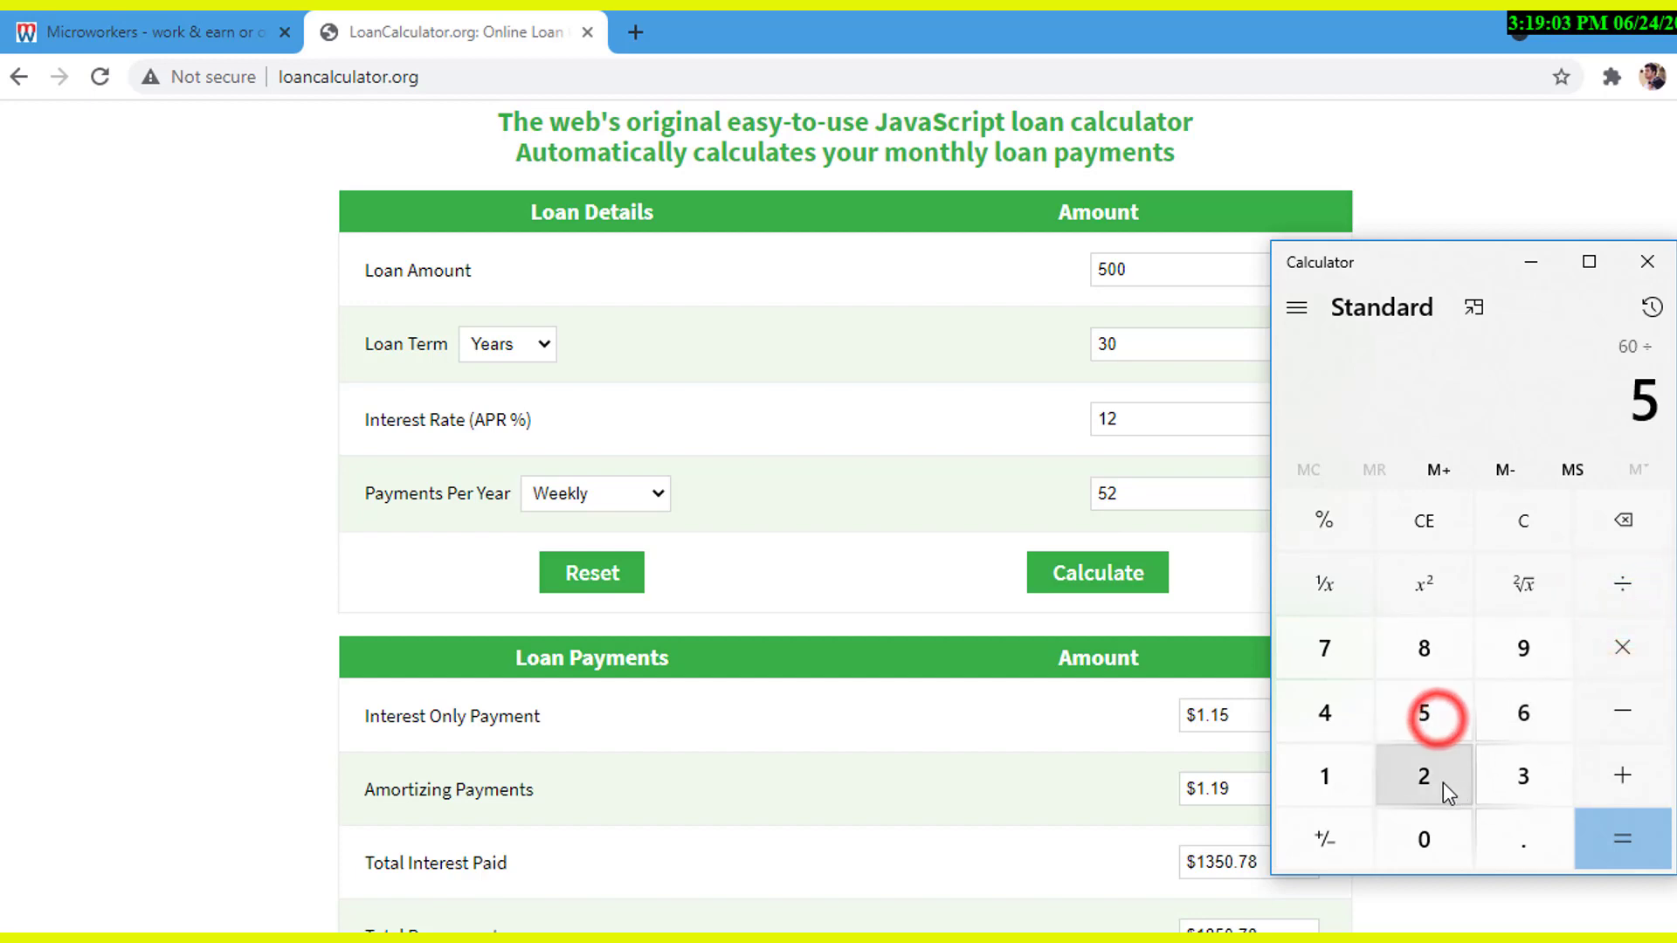
left_click(1438, 779)
left_click(1618, 842)
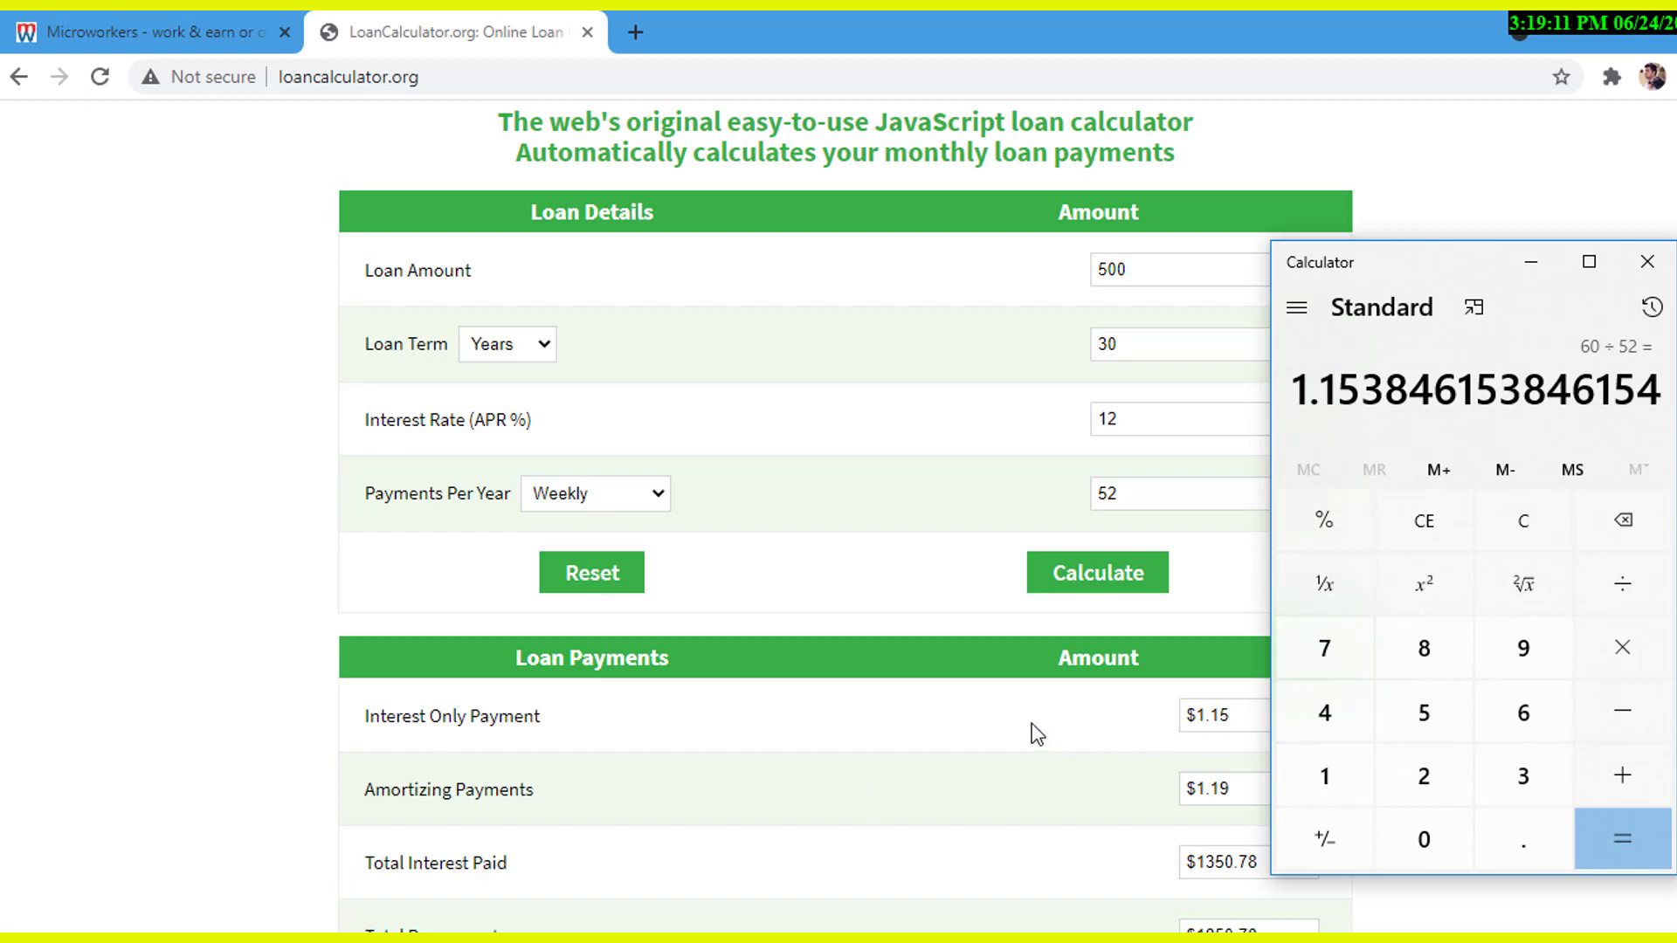
scroll(1029, 734, "down", 2)
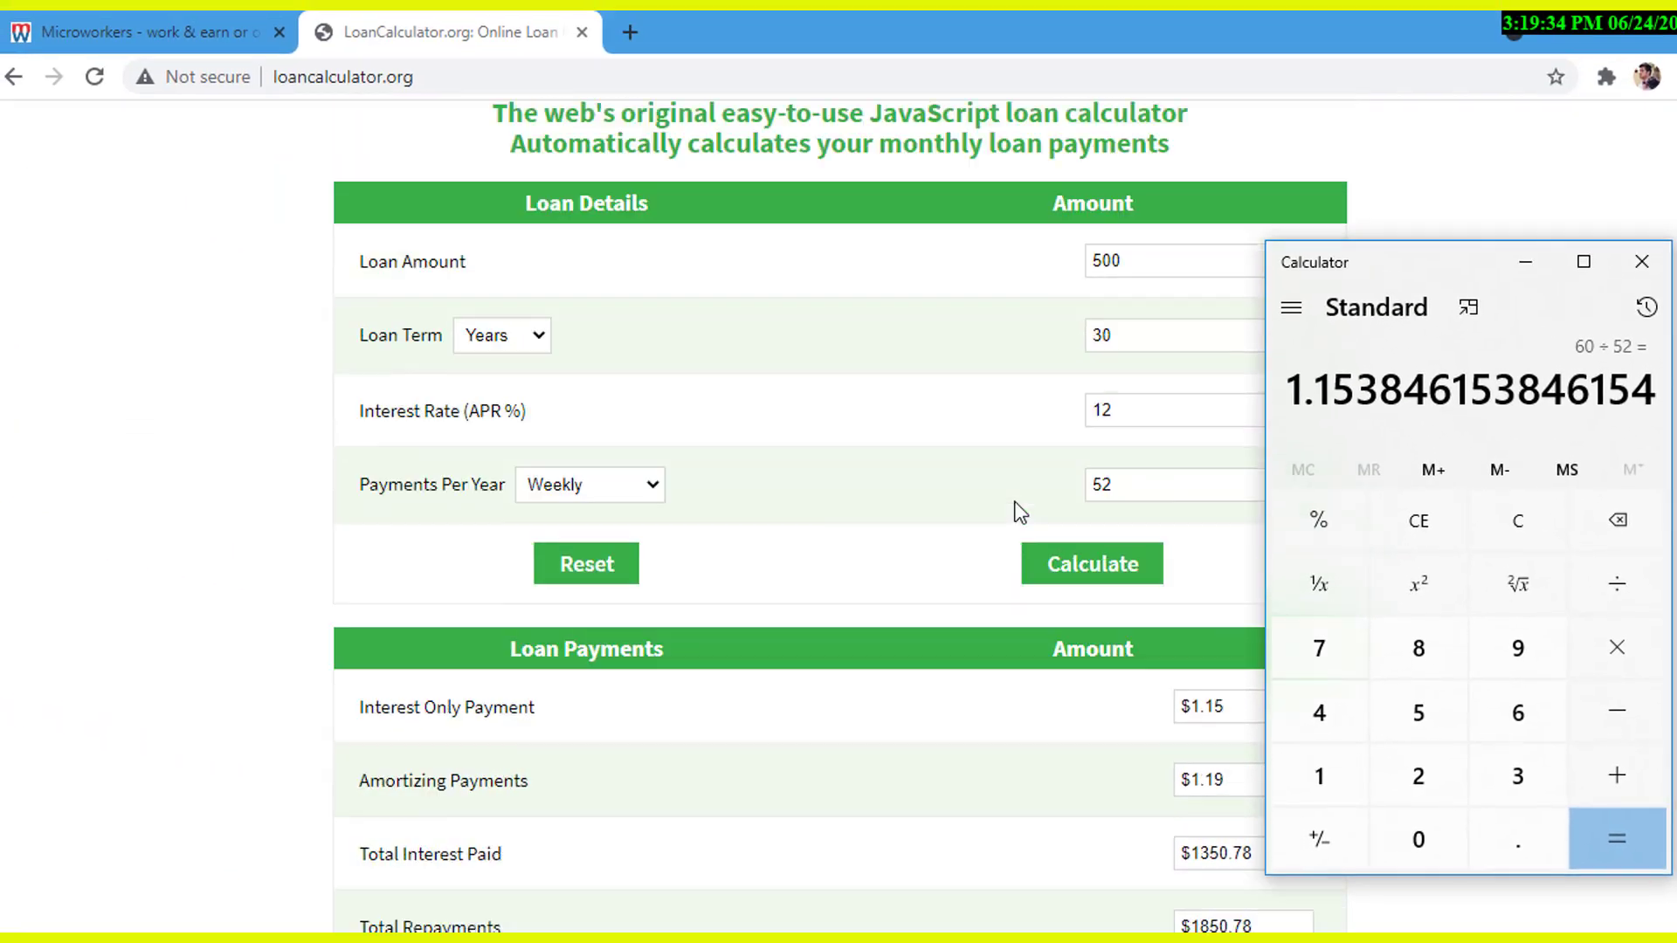
Change the loan amount from 500 to 1000, keeping the term in Years.
scroll(1018, 511, "up", 2)
left_click(1162, 399)
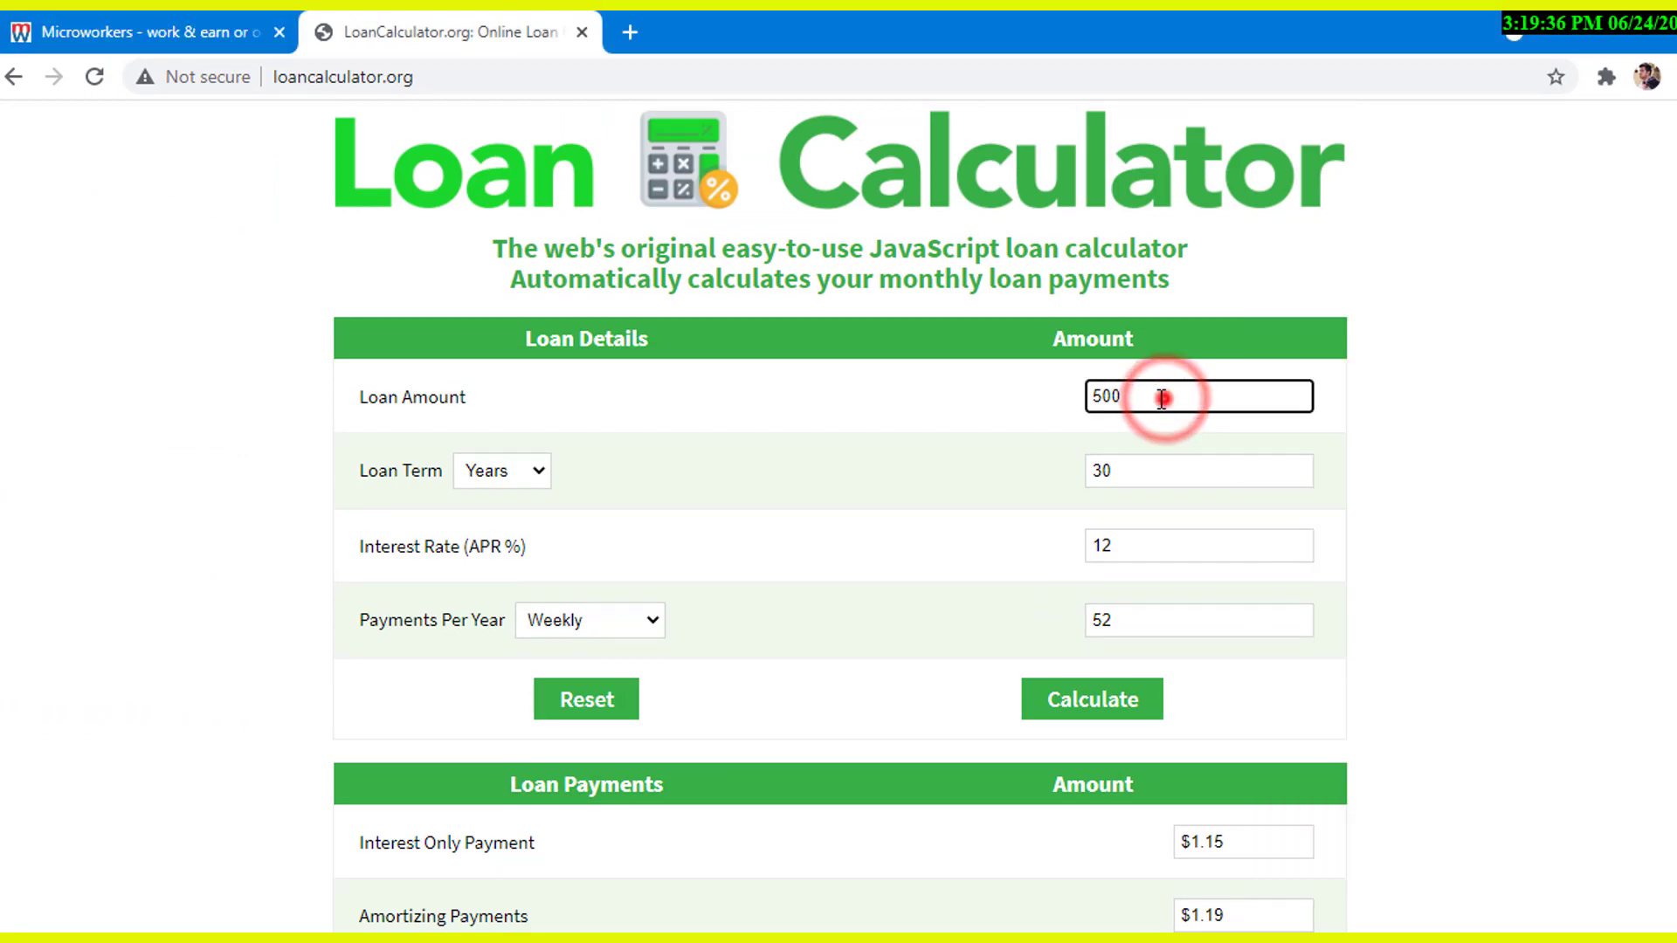
double_click(1161, 398)
type("1000")
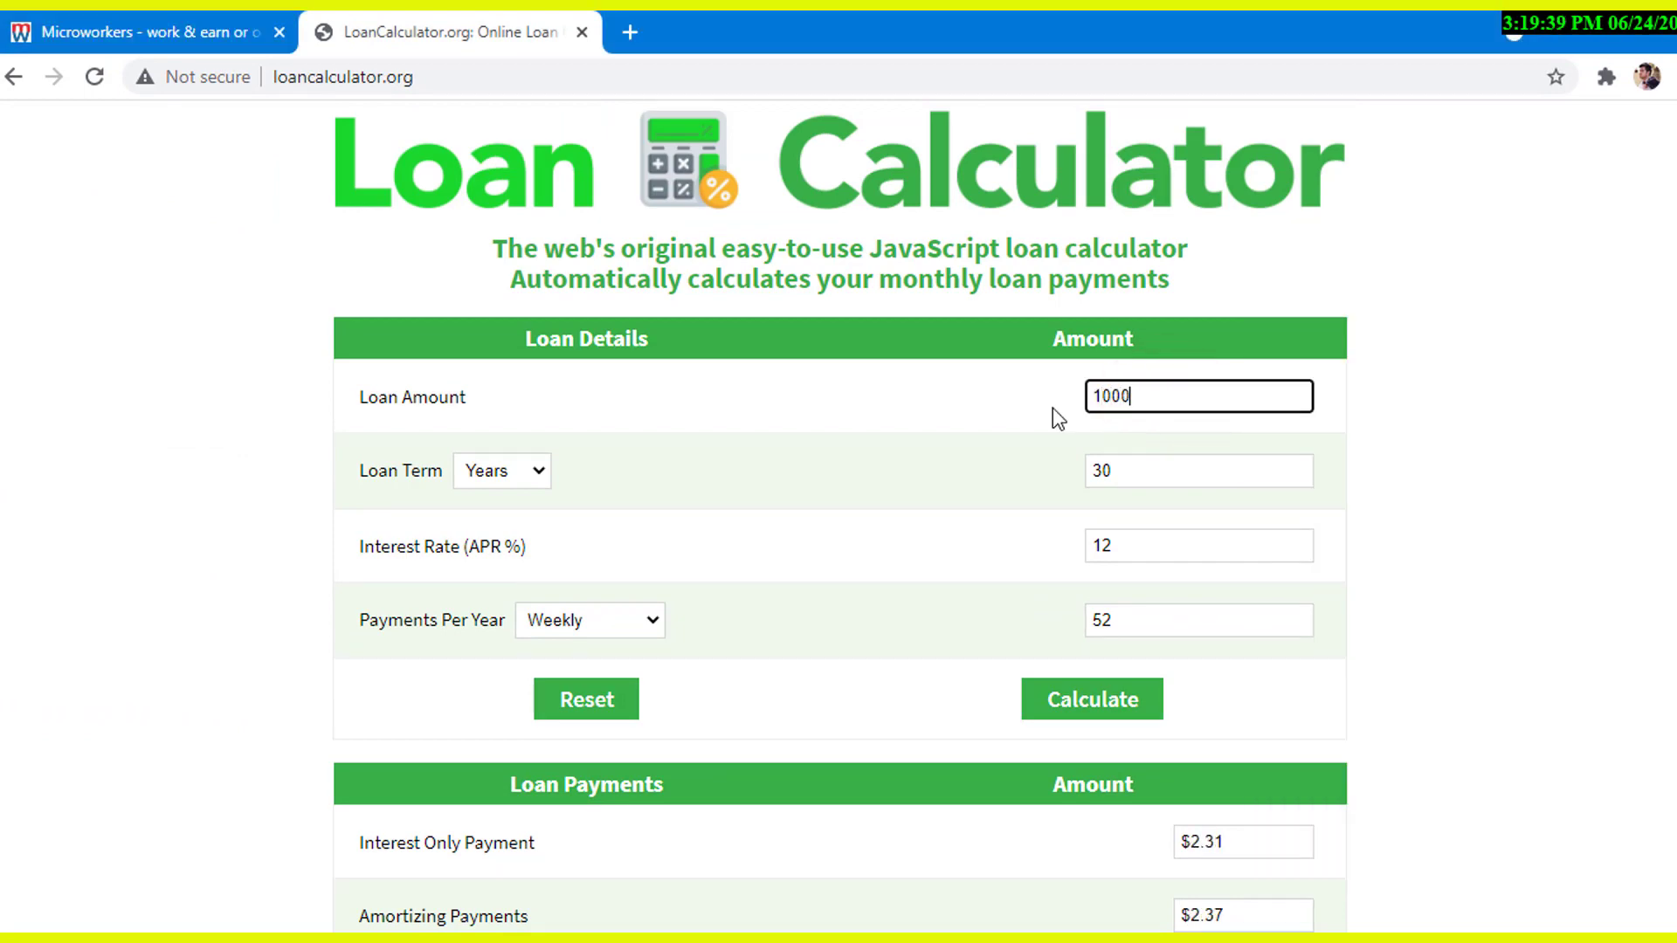
scroll(826, 458, "down", 1)
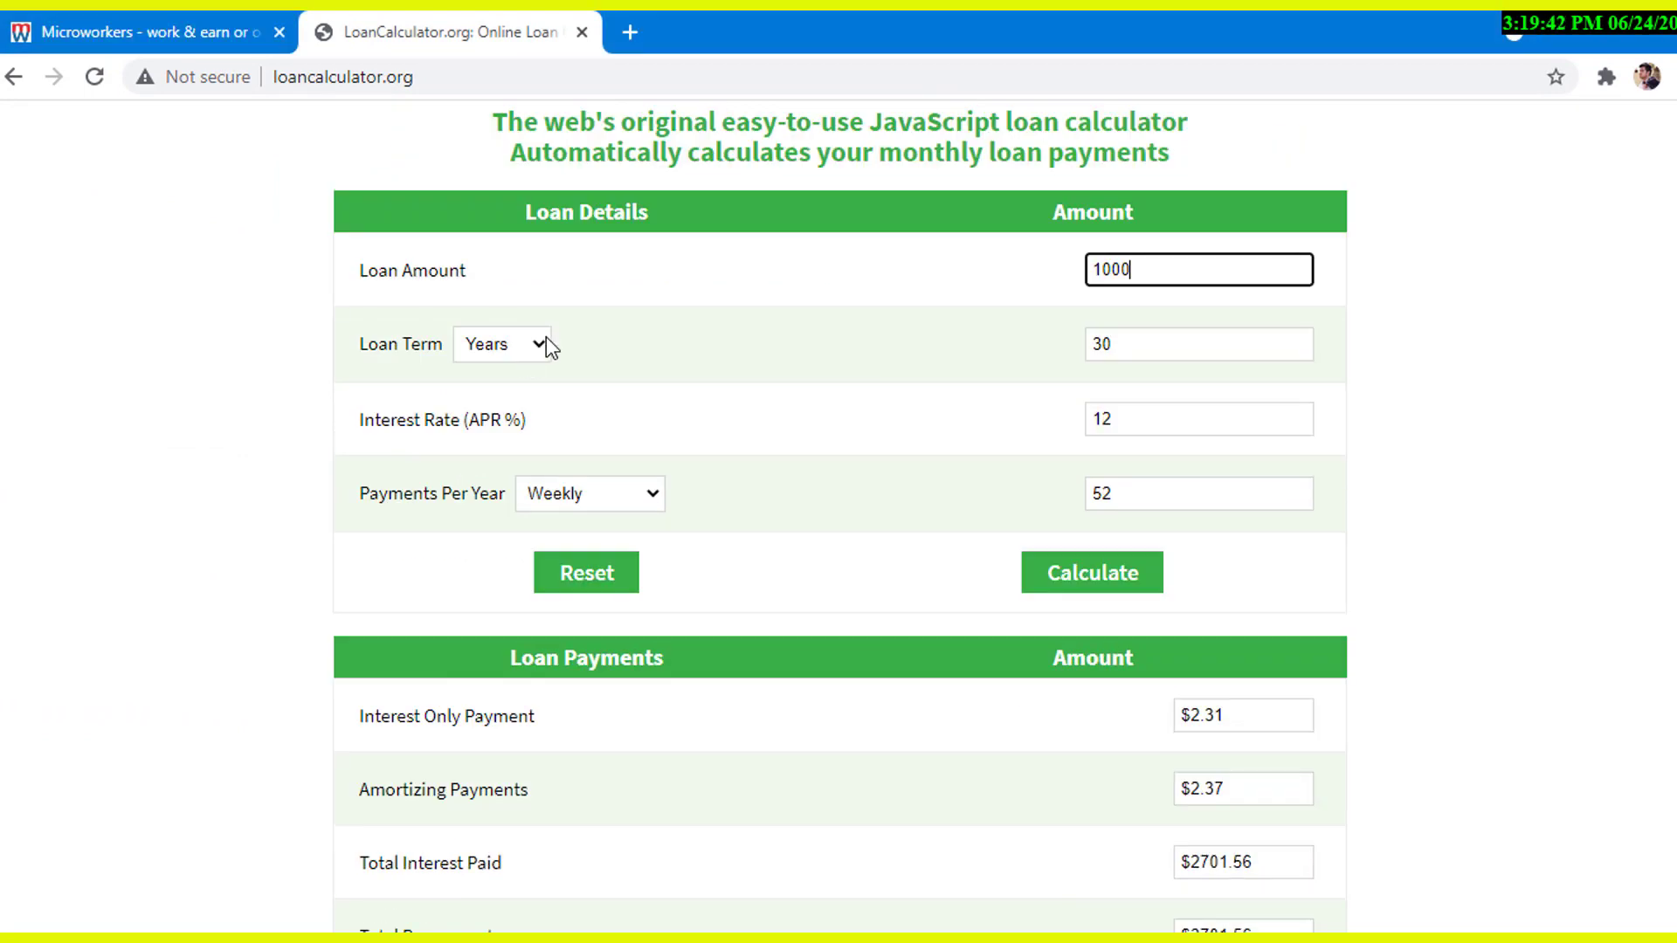
left_click(546, 337)
left_click(547, 335)
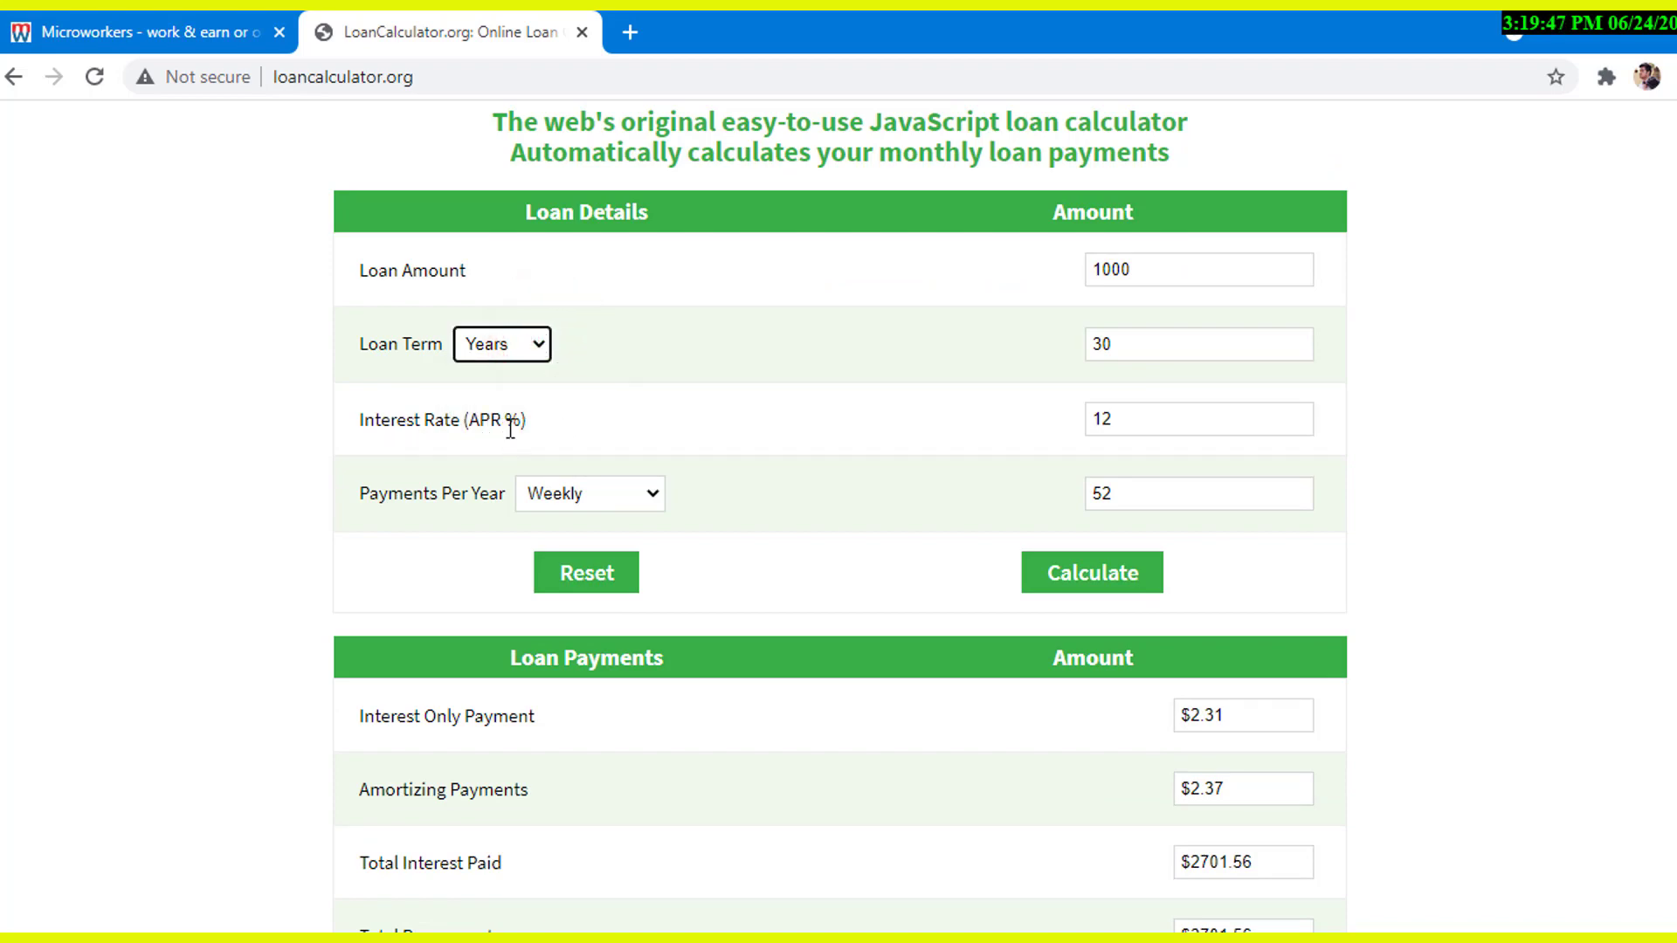
Set 15% interest with Monthly payments and recalculate, giving a $12.50 interest-only payment.
left_click(1171, 423)
key("BackSpace")
key("BackSpace")
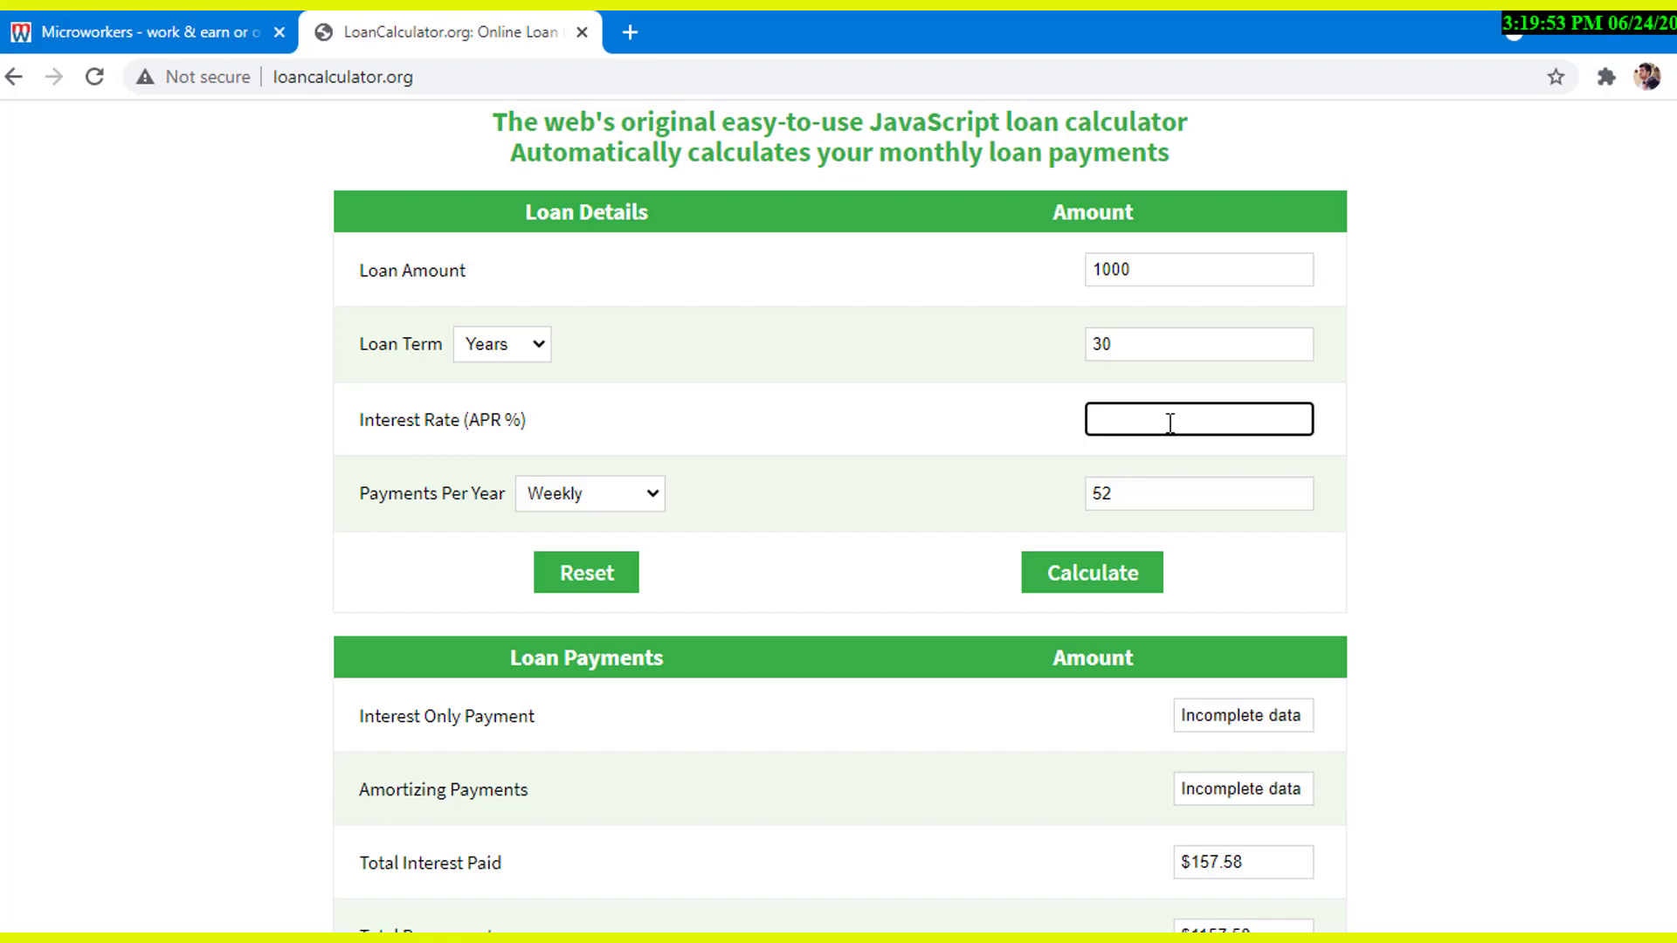
type("15")
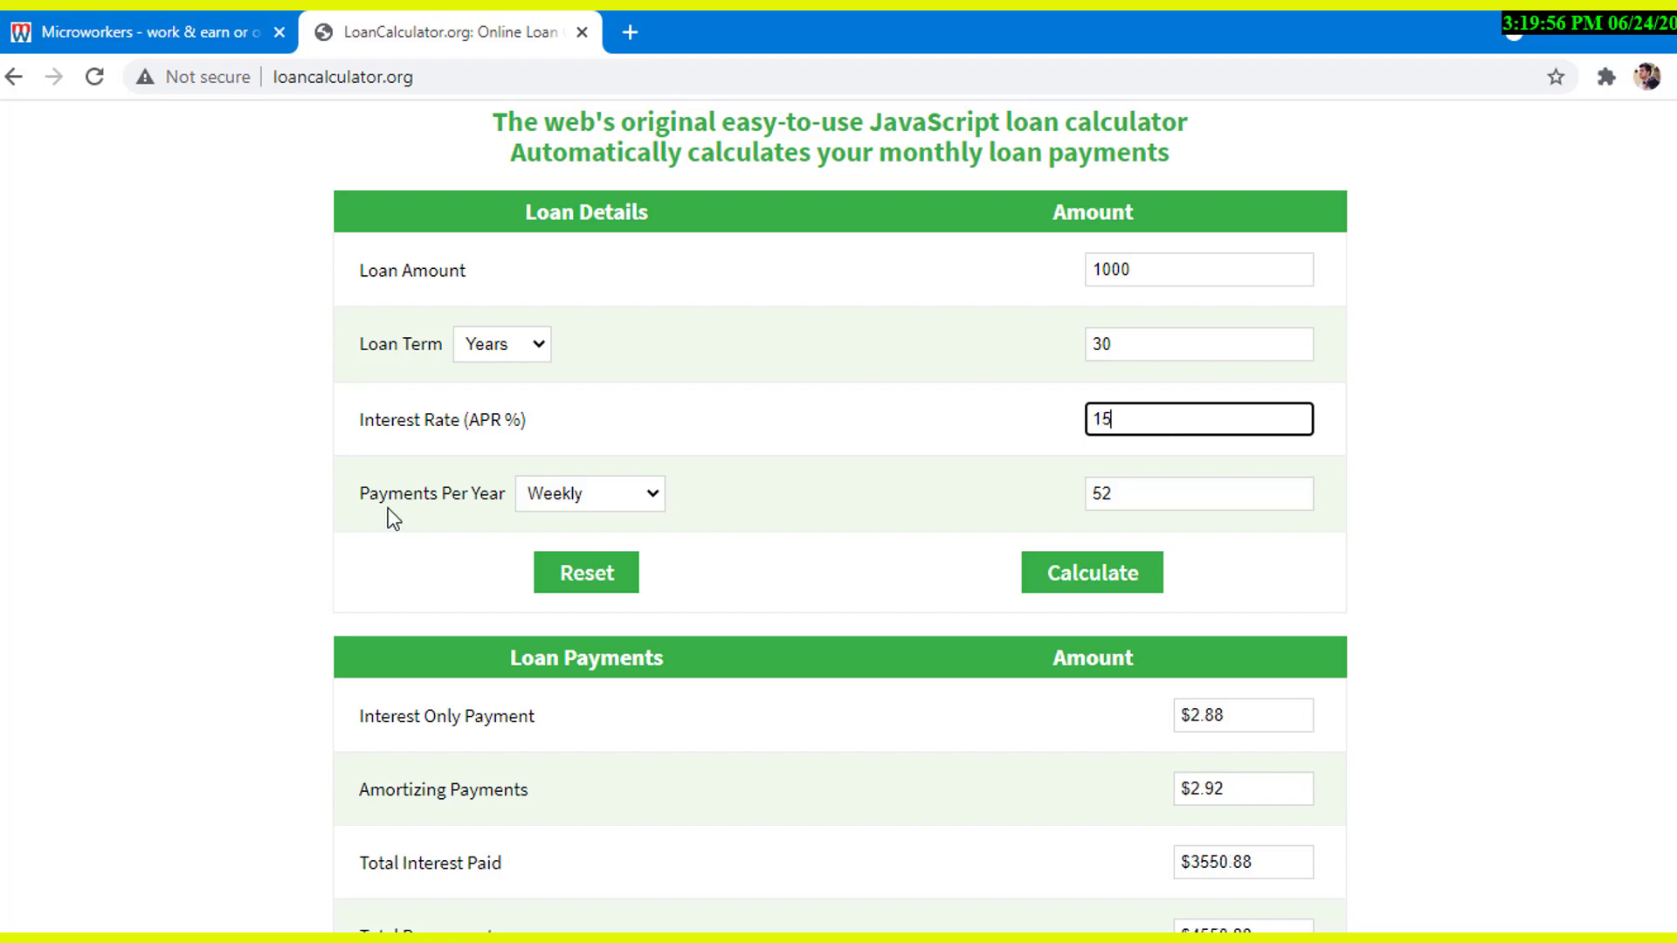
left_click(655, 487)
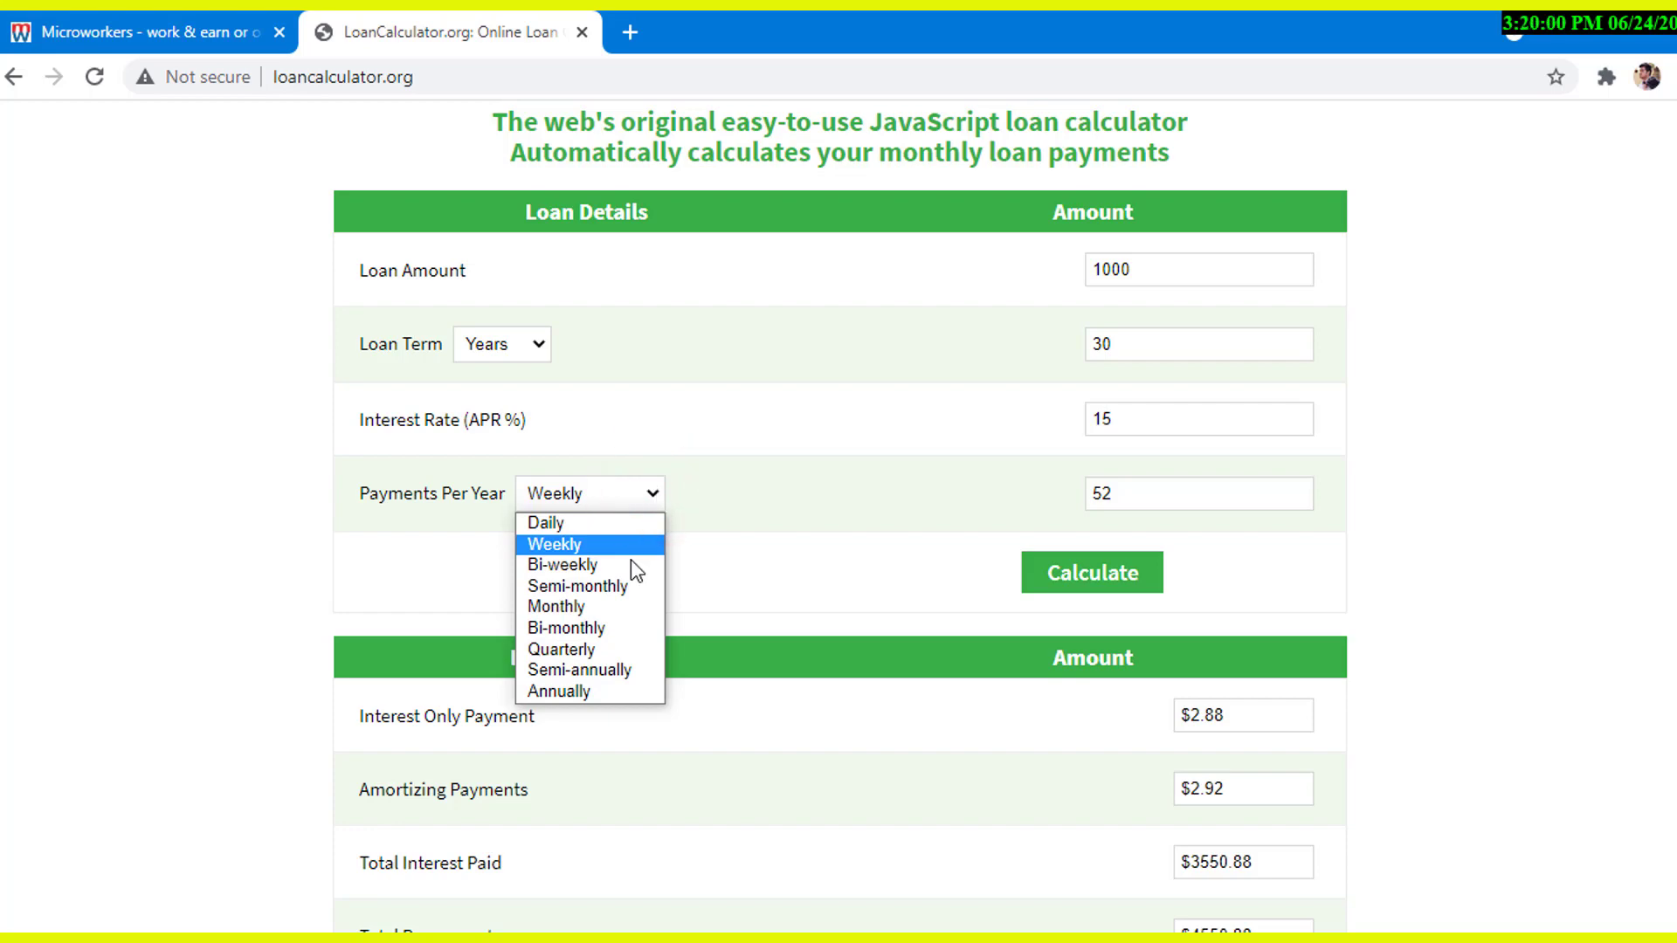
left_click(594, 608)
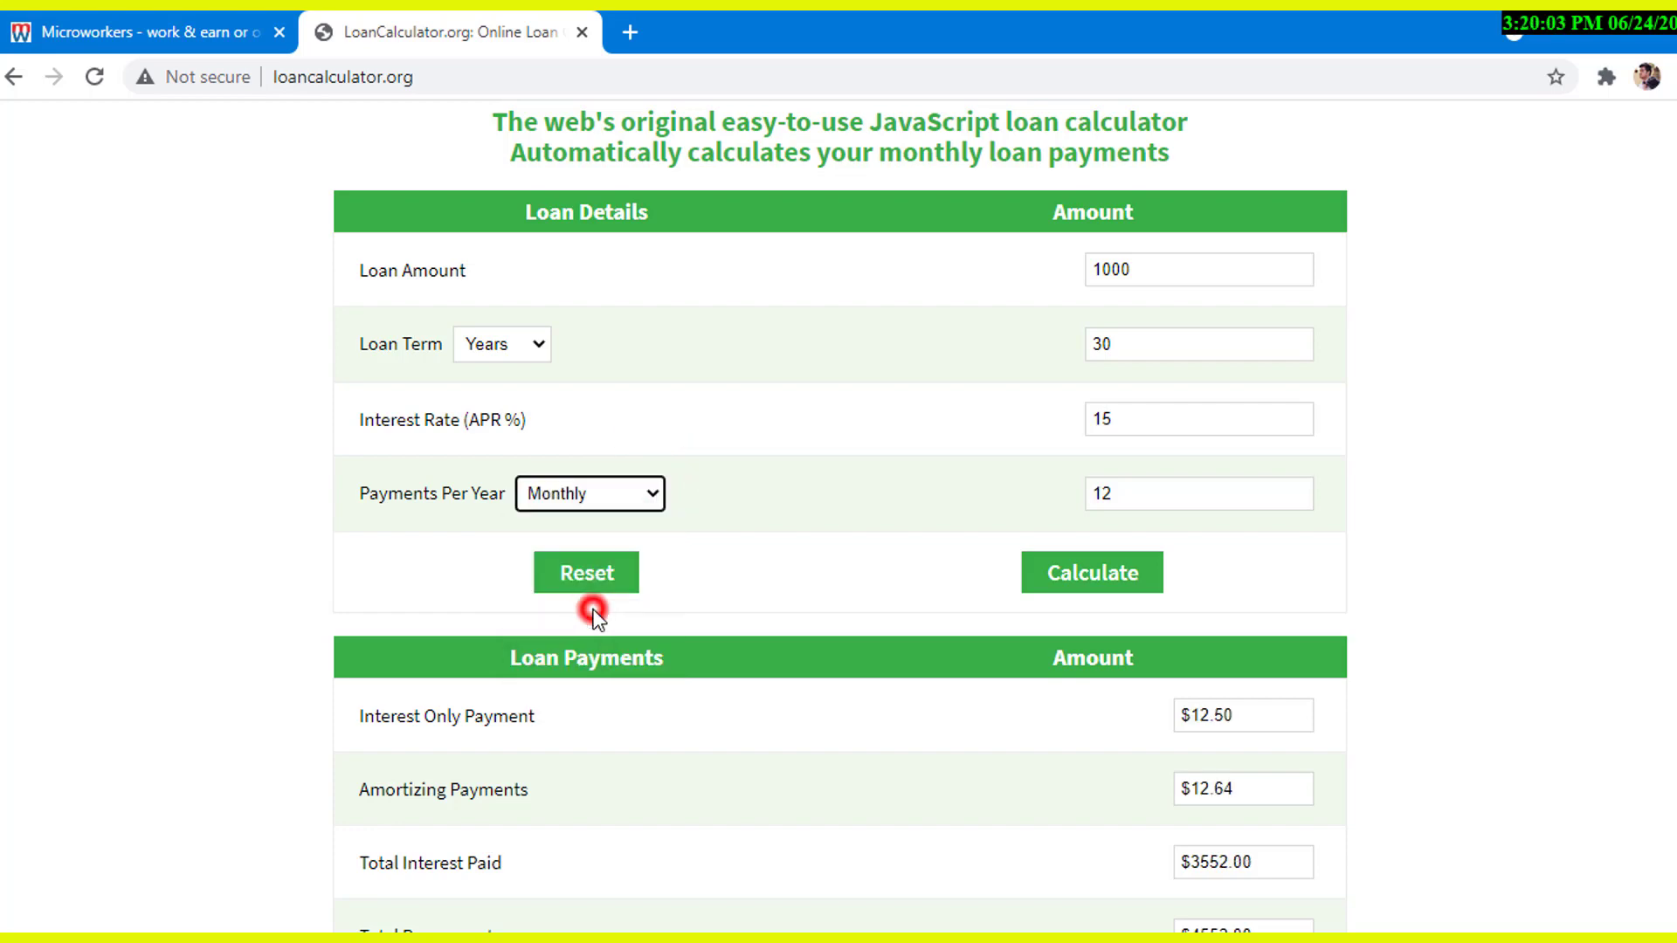
scroll(727, 483, "down", 1)
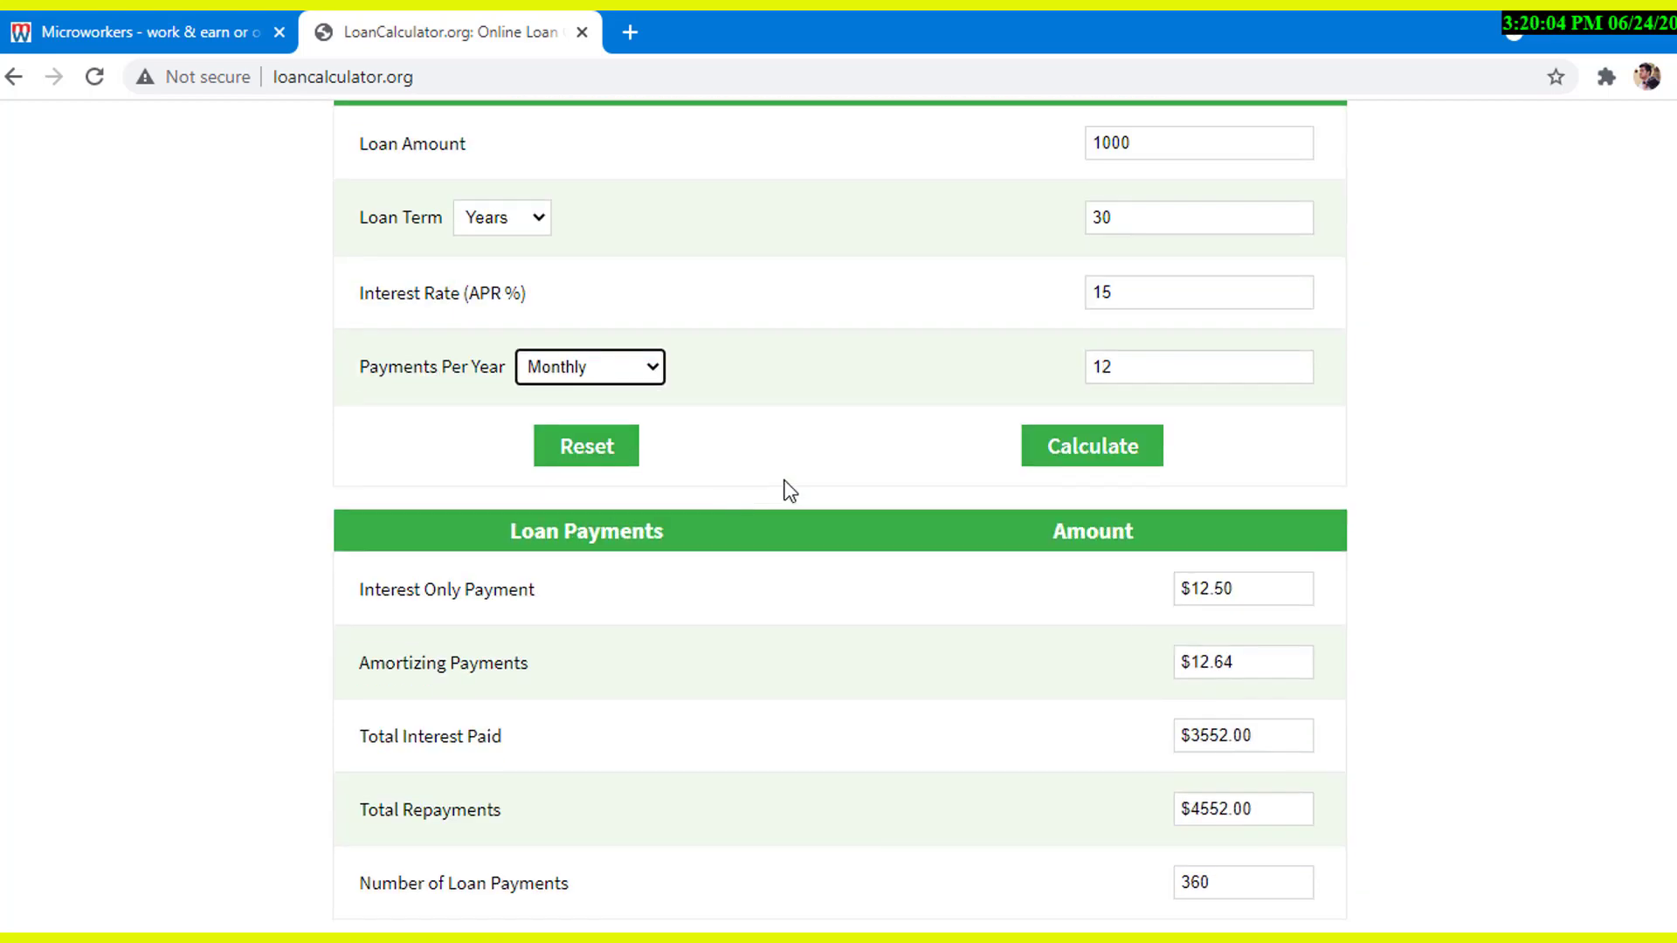
left_click(1087, 448)
scroll(1087, 442, "down", 1)
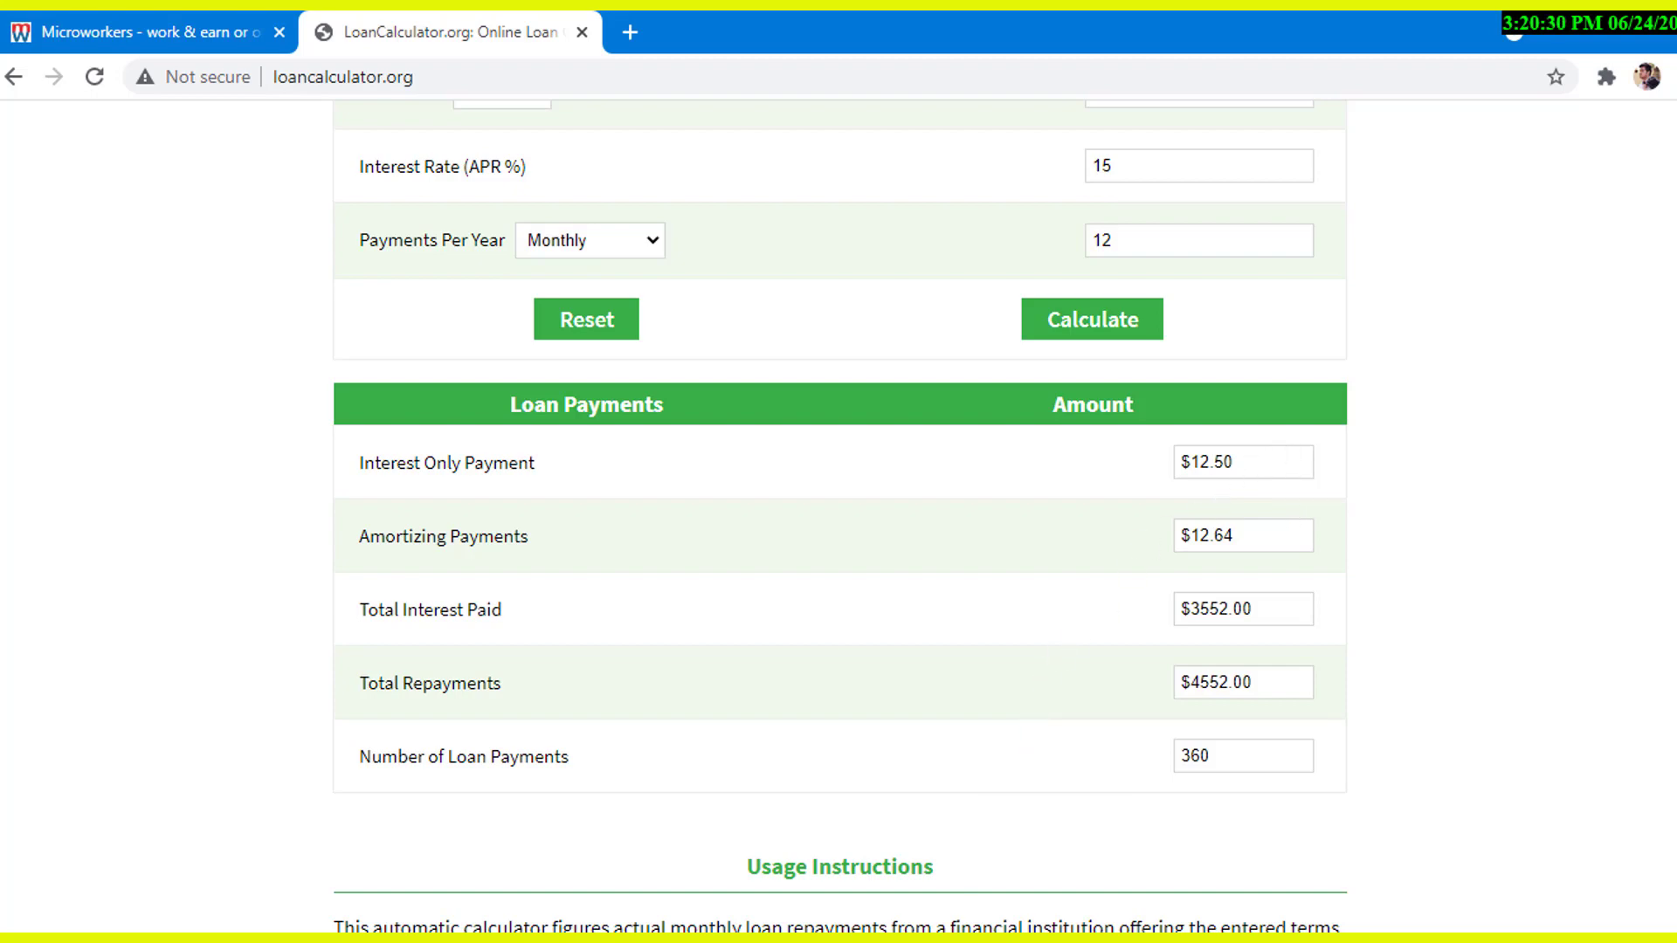
In Windows Calculator, compute 1000 × 15% to get the yearly interest of 150.
left_click(881, 927)
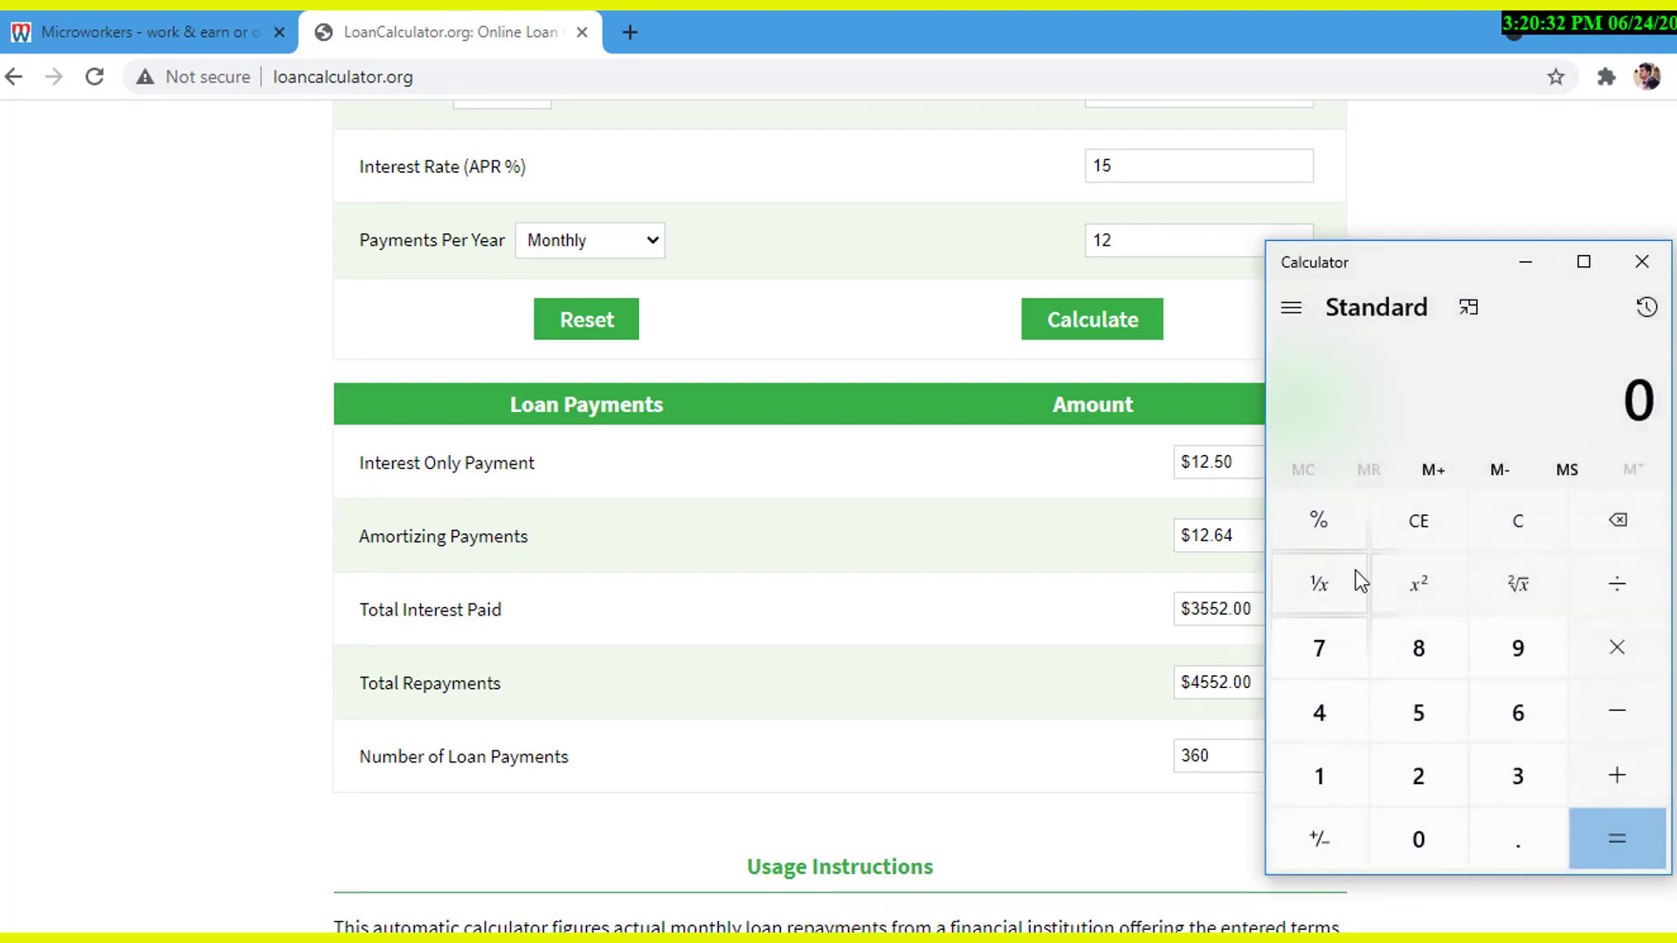
scroll(1000, 474, "up", 4)
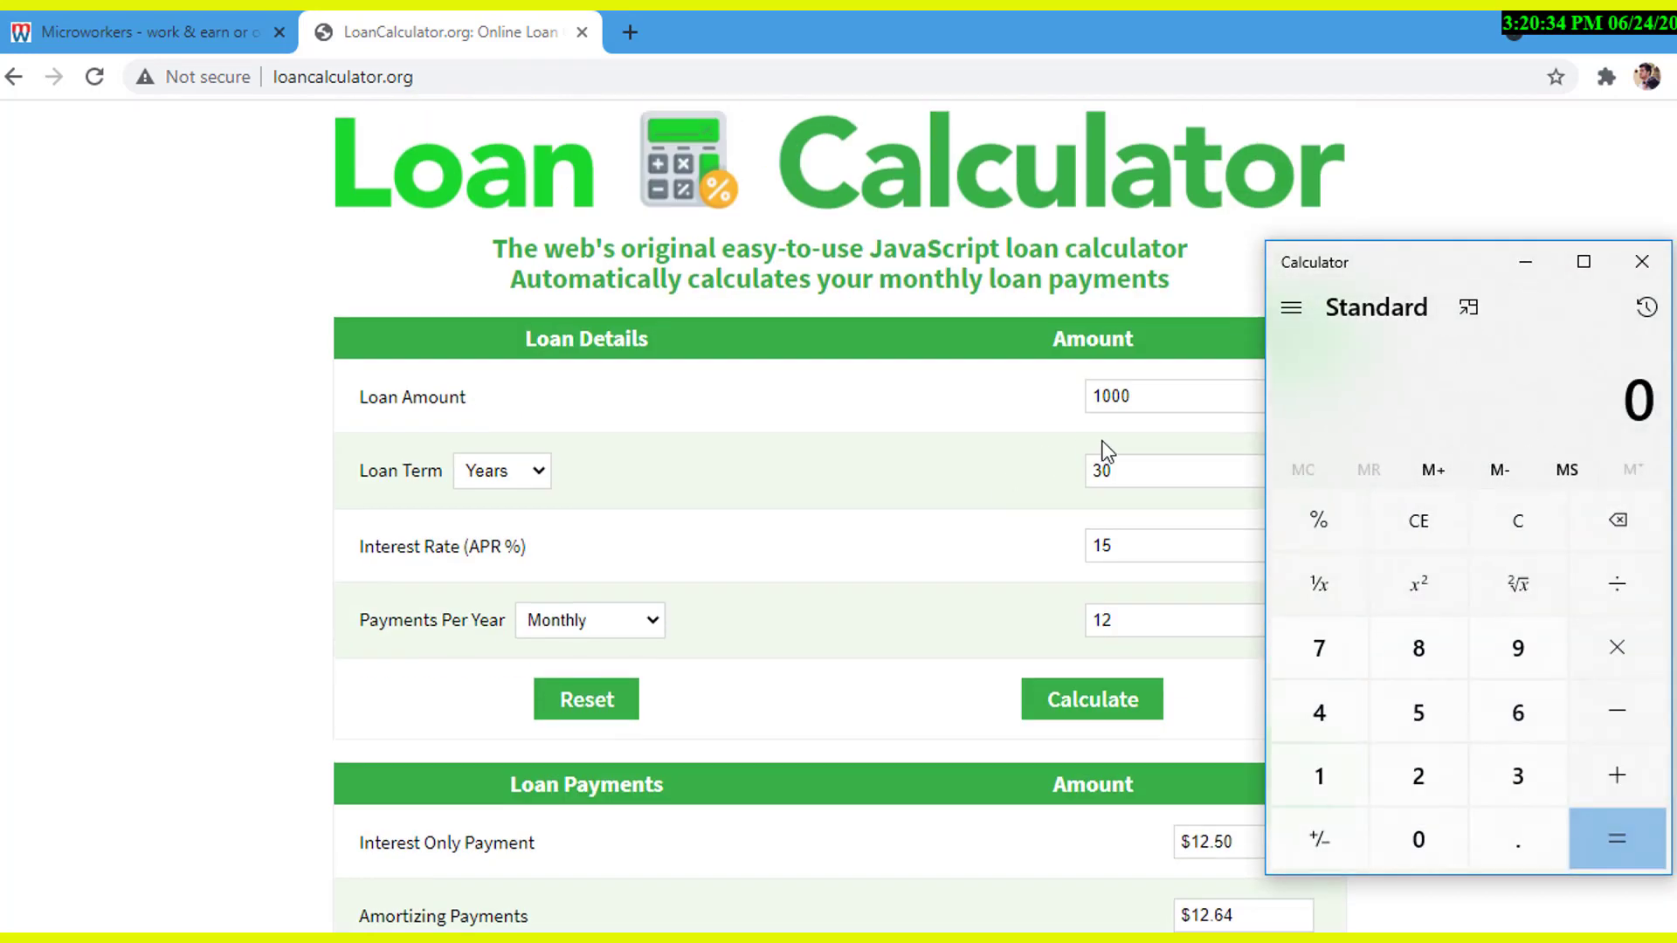
left_click(1320, 775)
left_click(1424, 839)
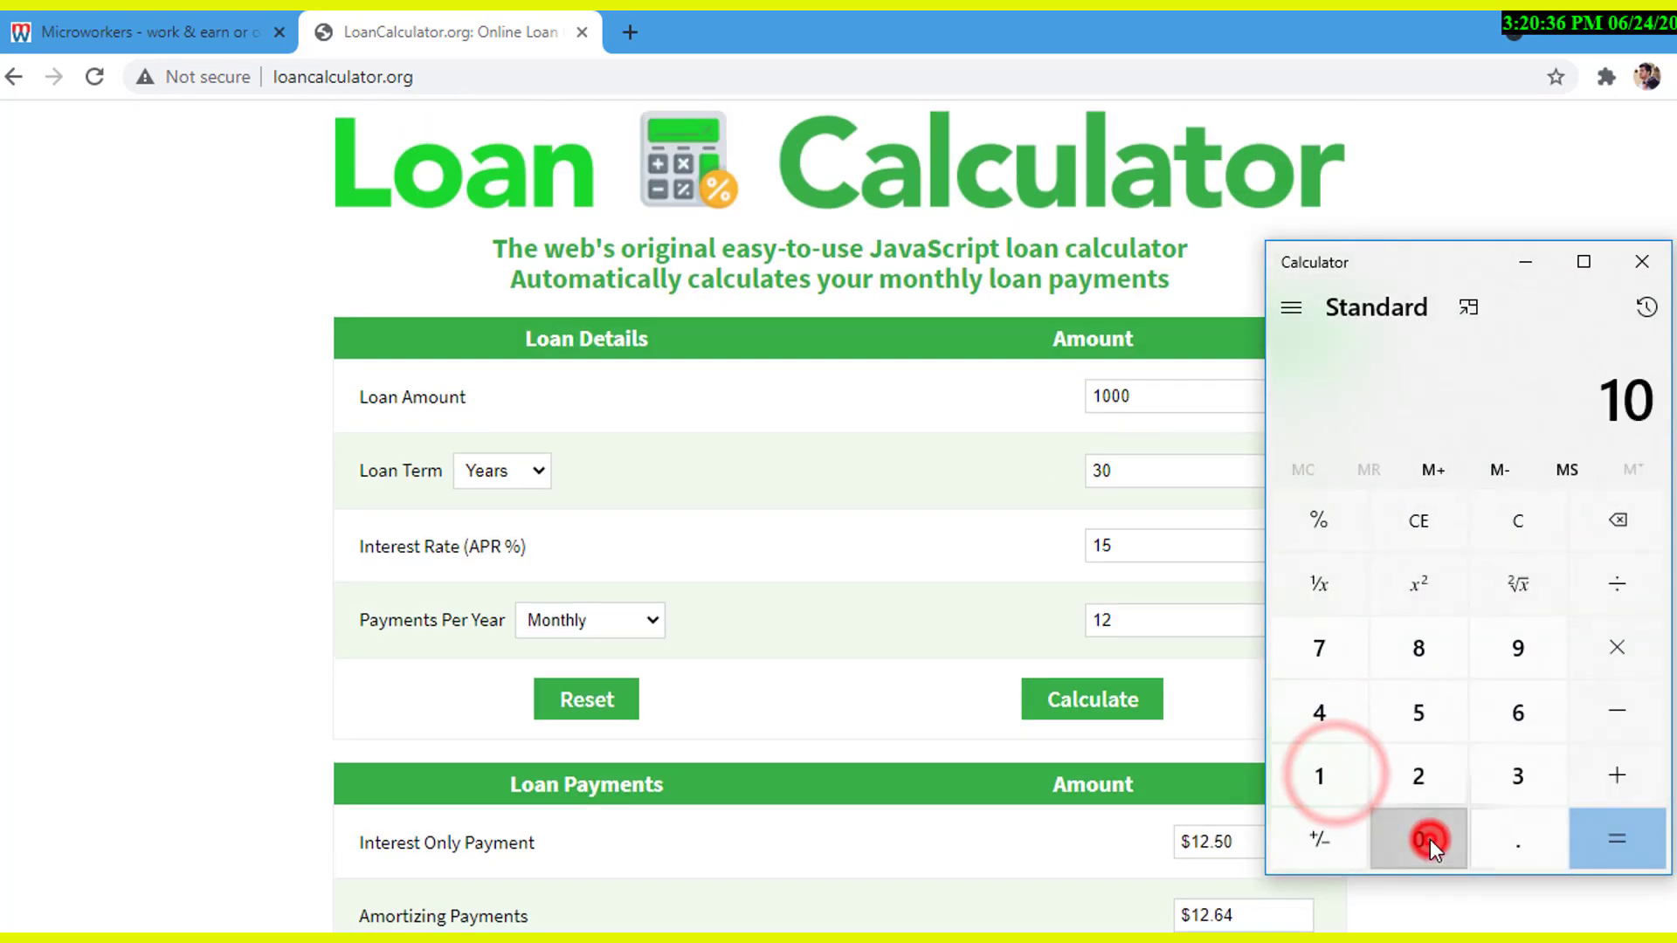
left_click(1424, 840)
left_click(1424, 840)
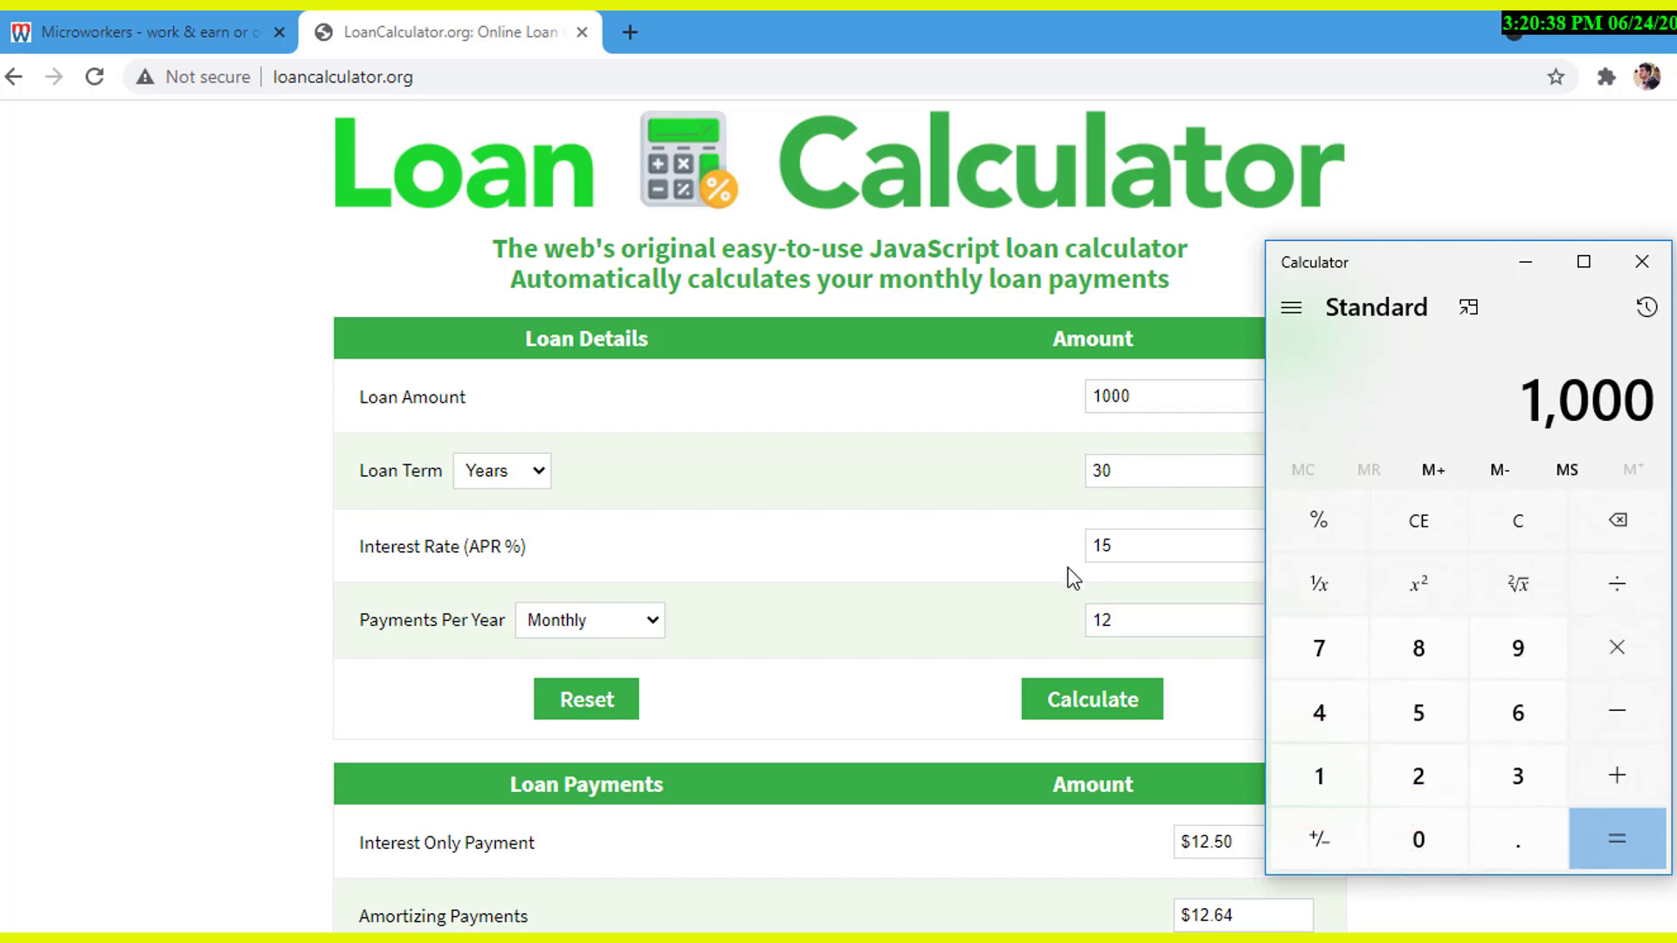
left_click(1617, 647)
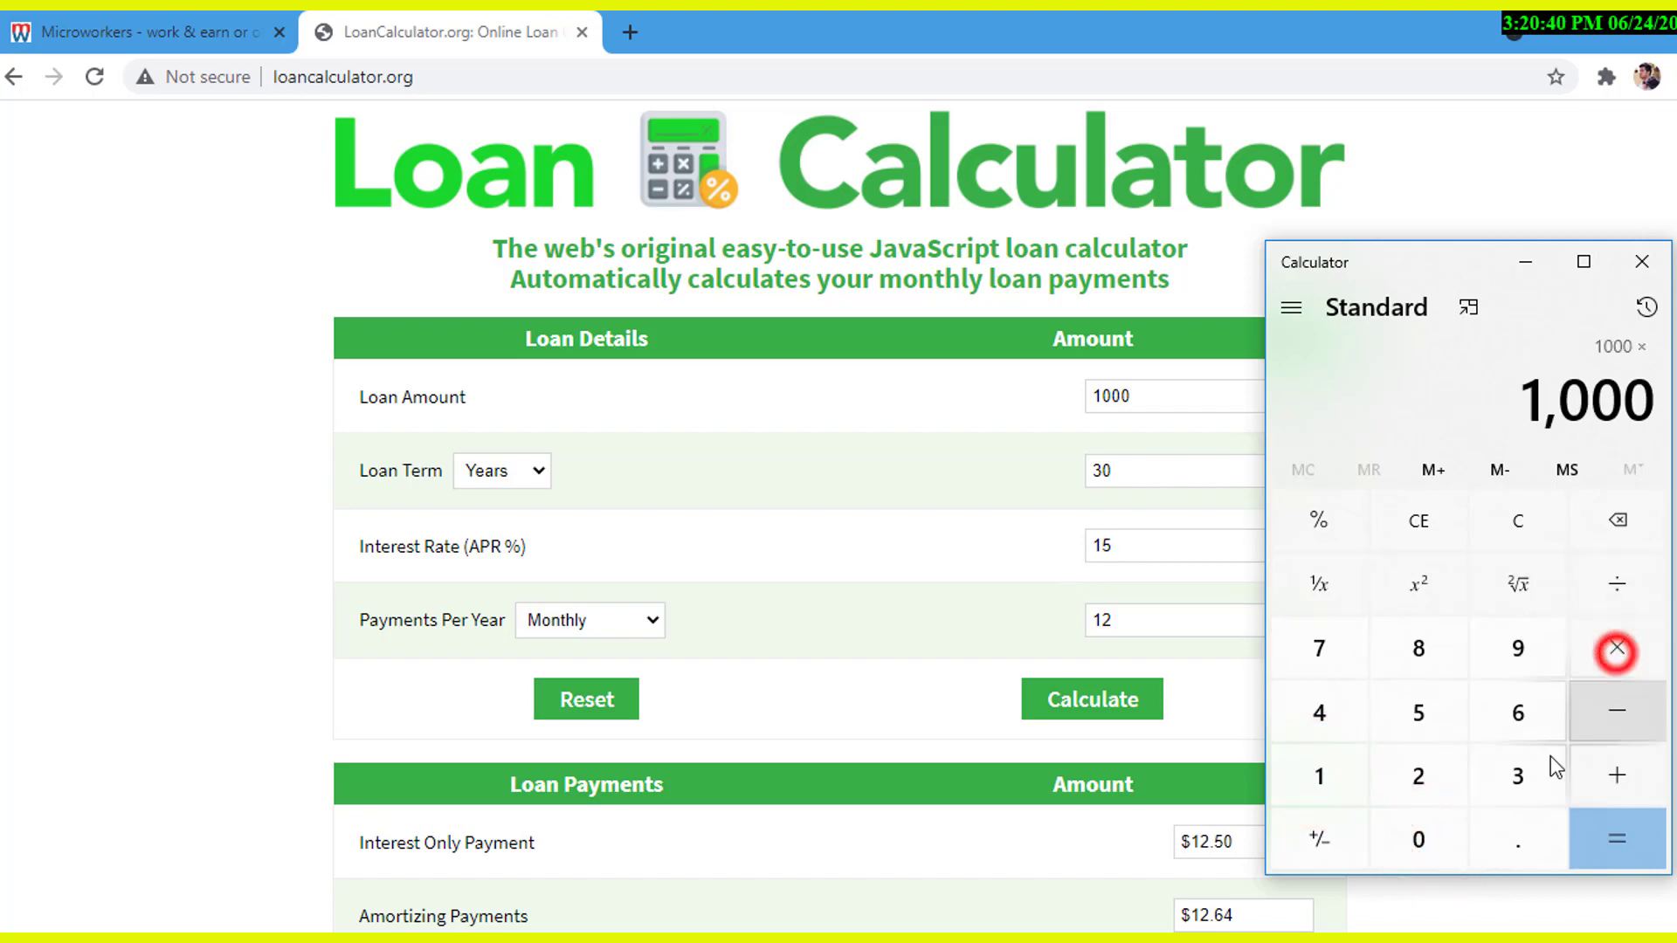
left_click(1337, 769)
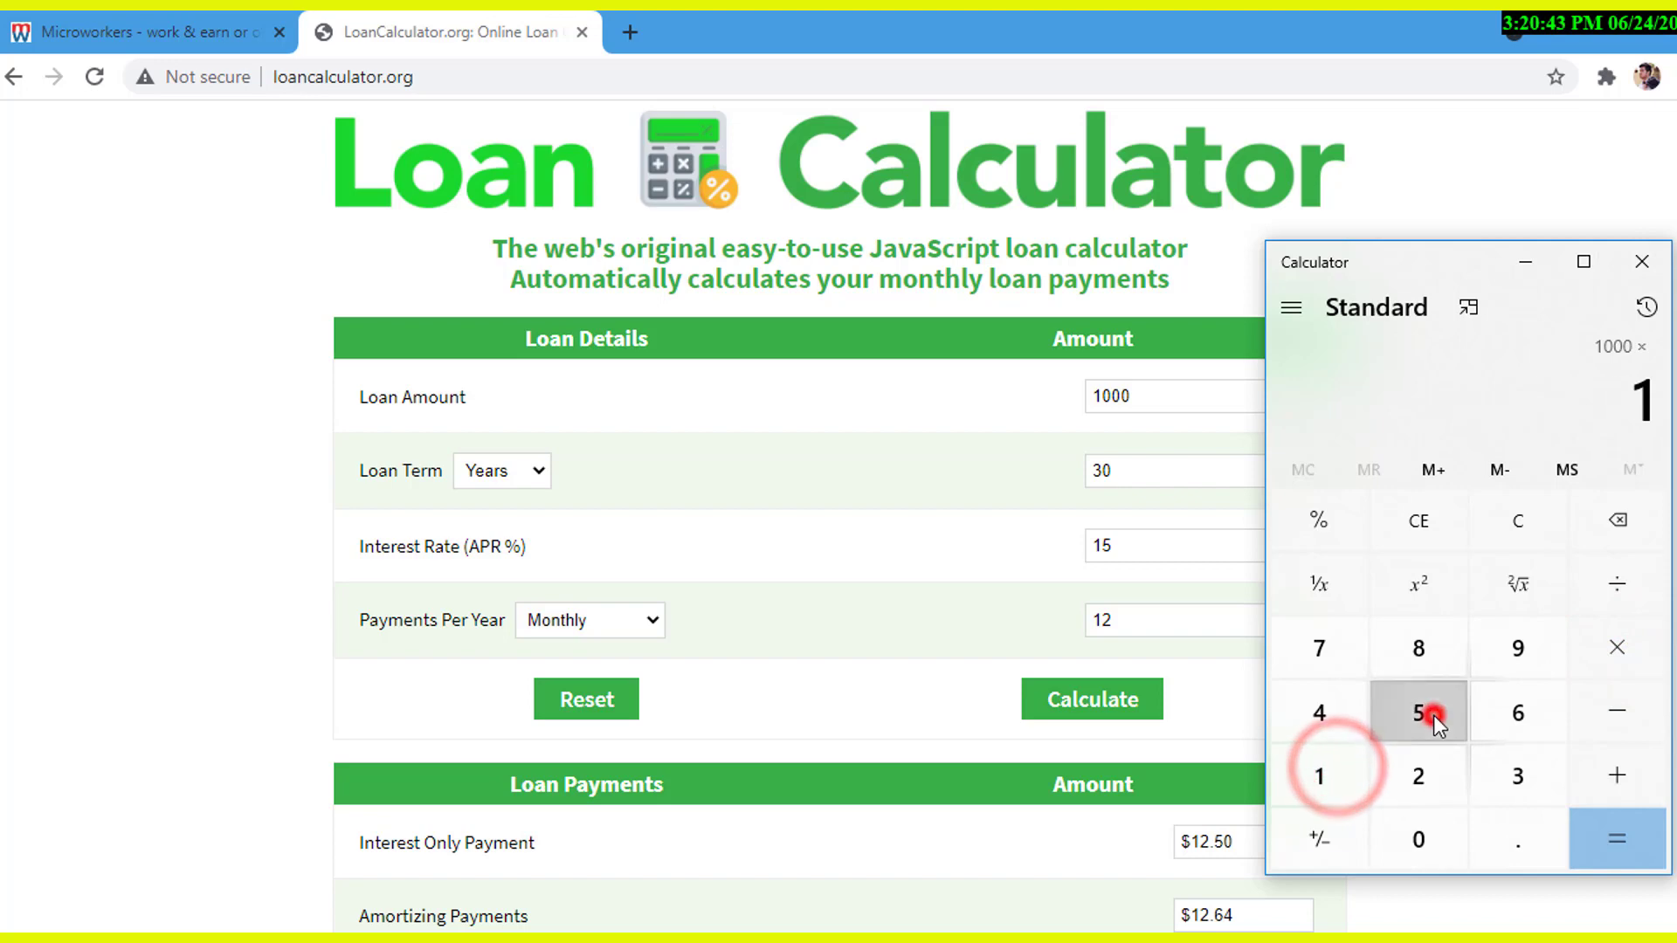
left_click(1433, 715)
left_click(1342, 523)
left_click(1627, 840)
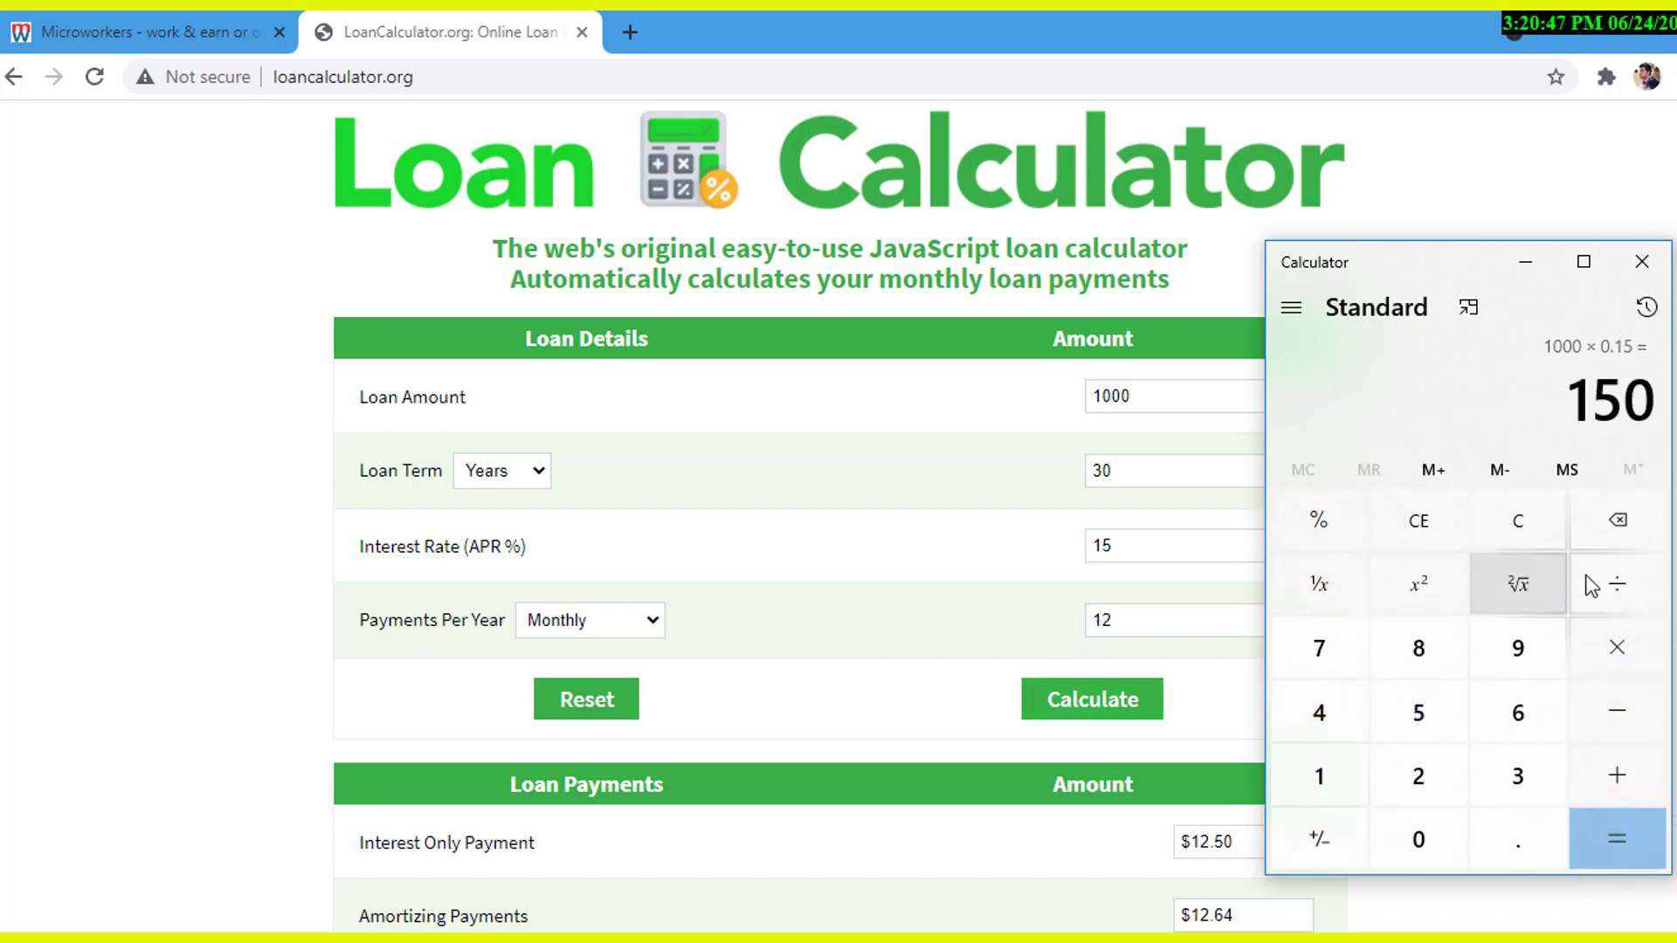
Divide 150 by 12 to confirm the 12.5 monthly payment, then minimize Calculator.
left_click(1615, 580)
left_click(1339, 780)
left_click(1424, 777)
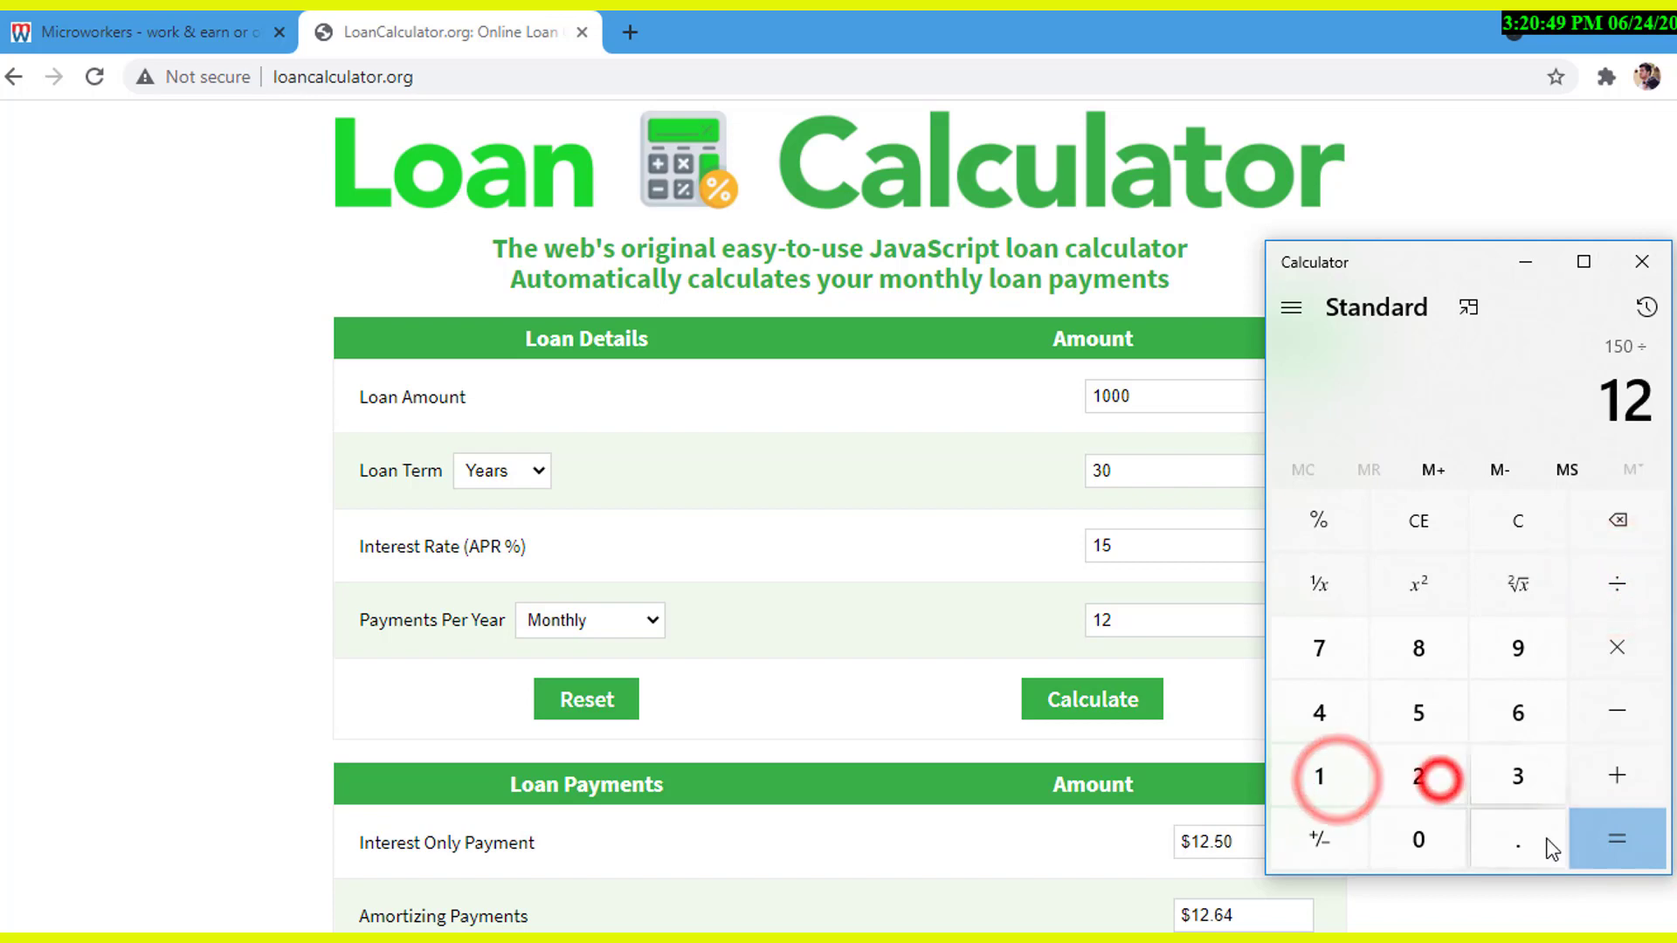
left_click(1624, 836)
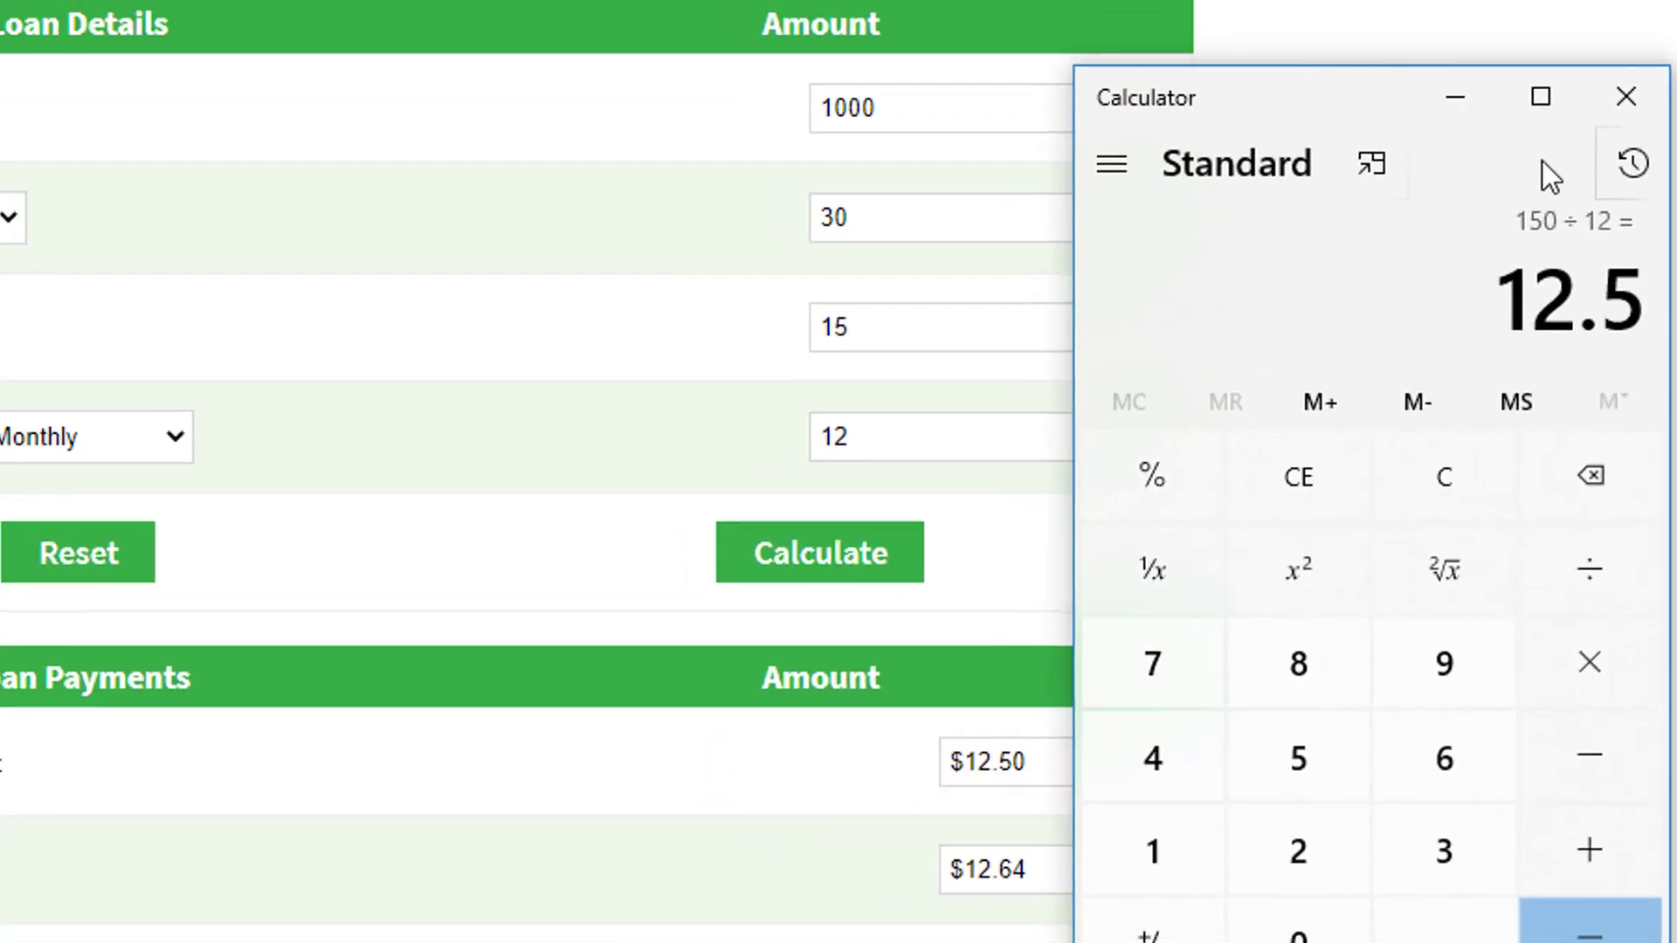
left_click(1626, 96)
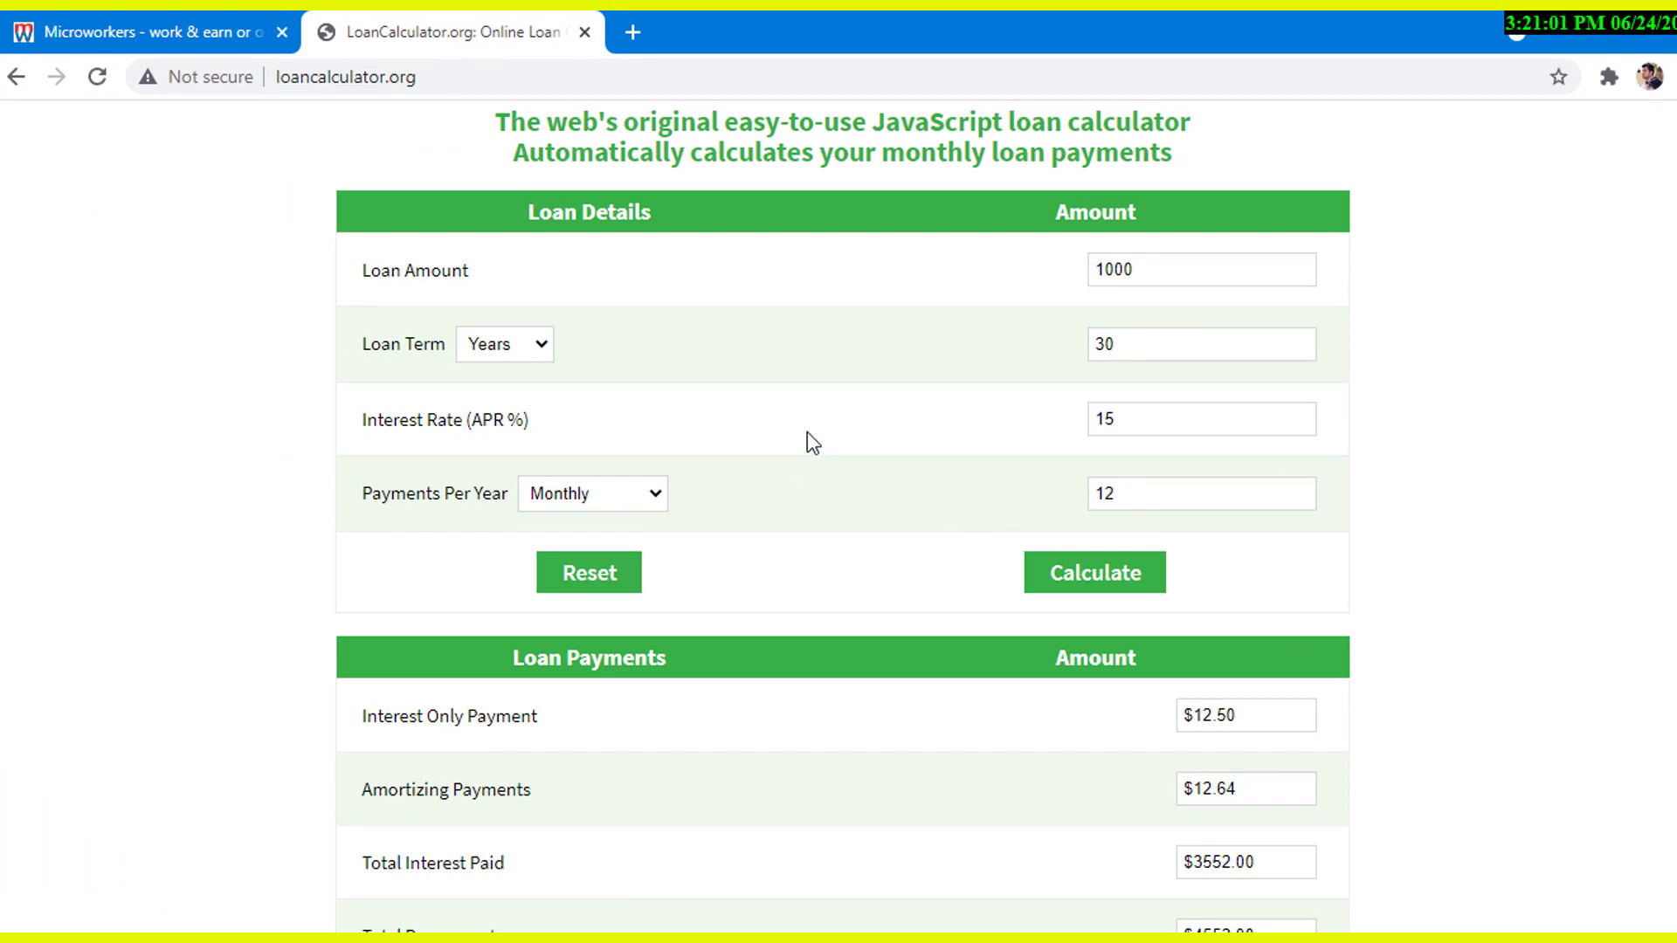
Scroll the loan results, then return to the Microworkers job instructions tab.
scroll(807, 431, "down", 5)
scroll(808, 429, "down", 8)
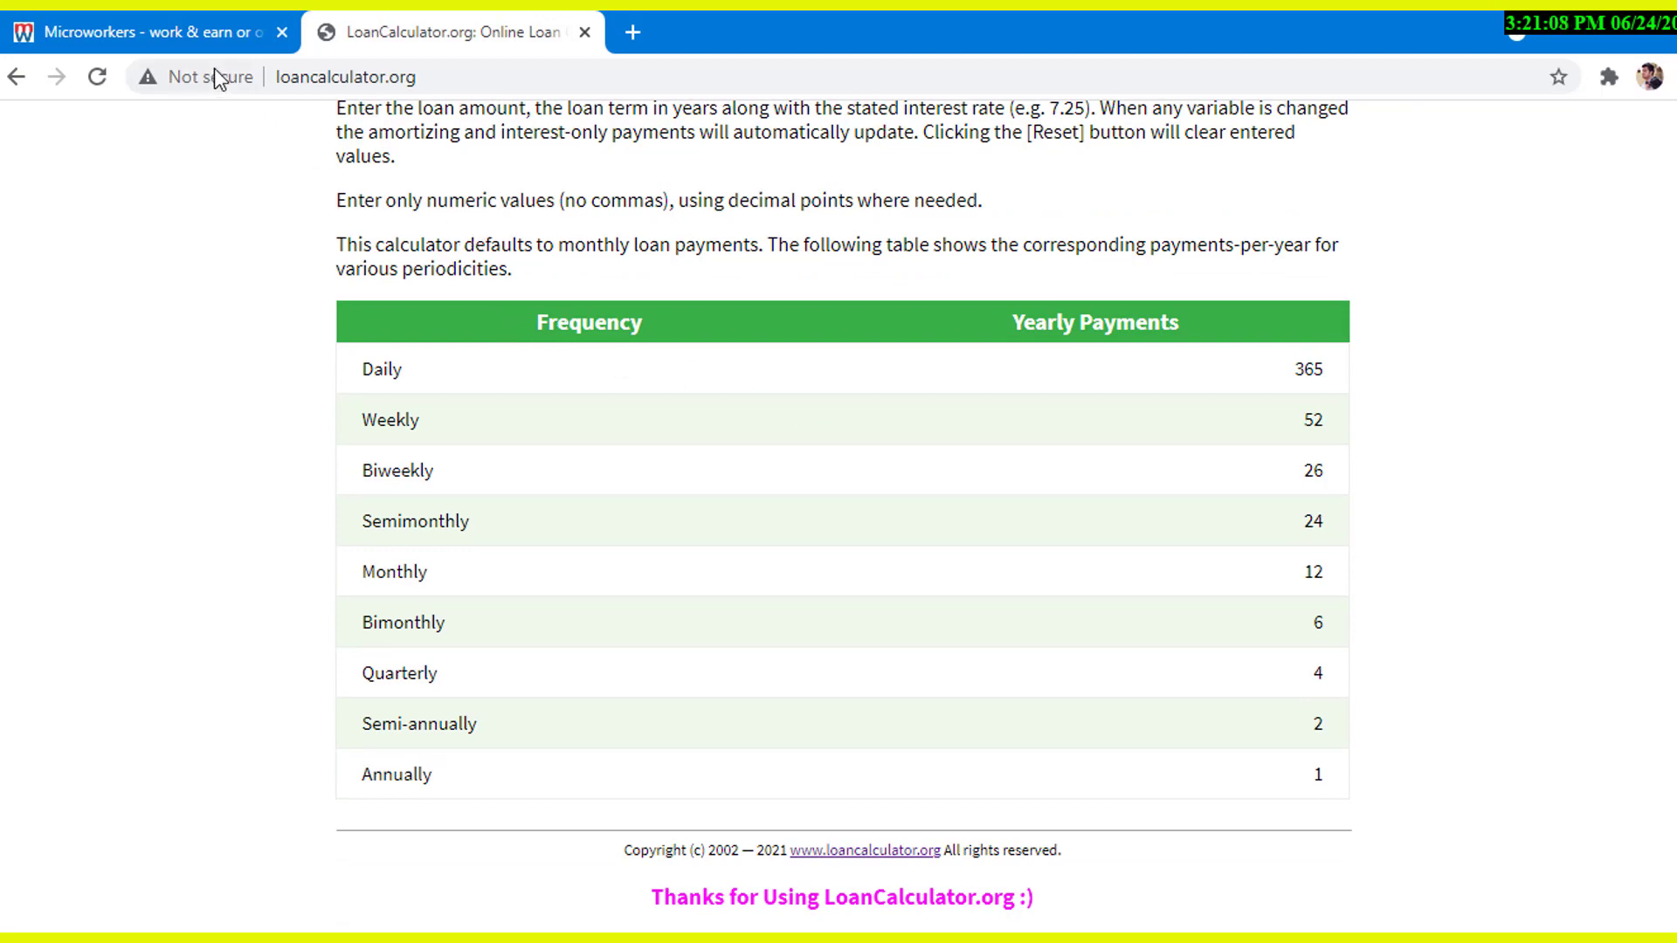
left_click(186, 17)
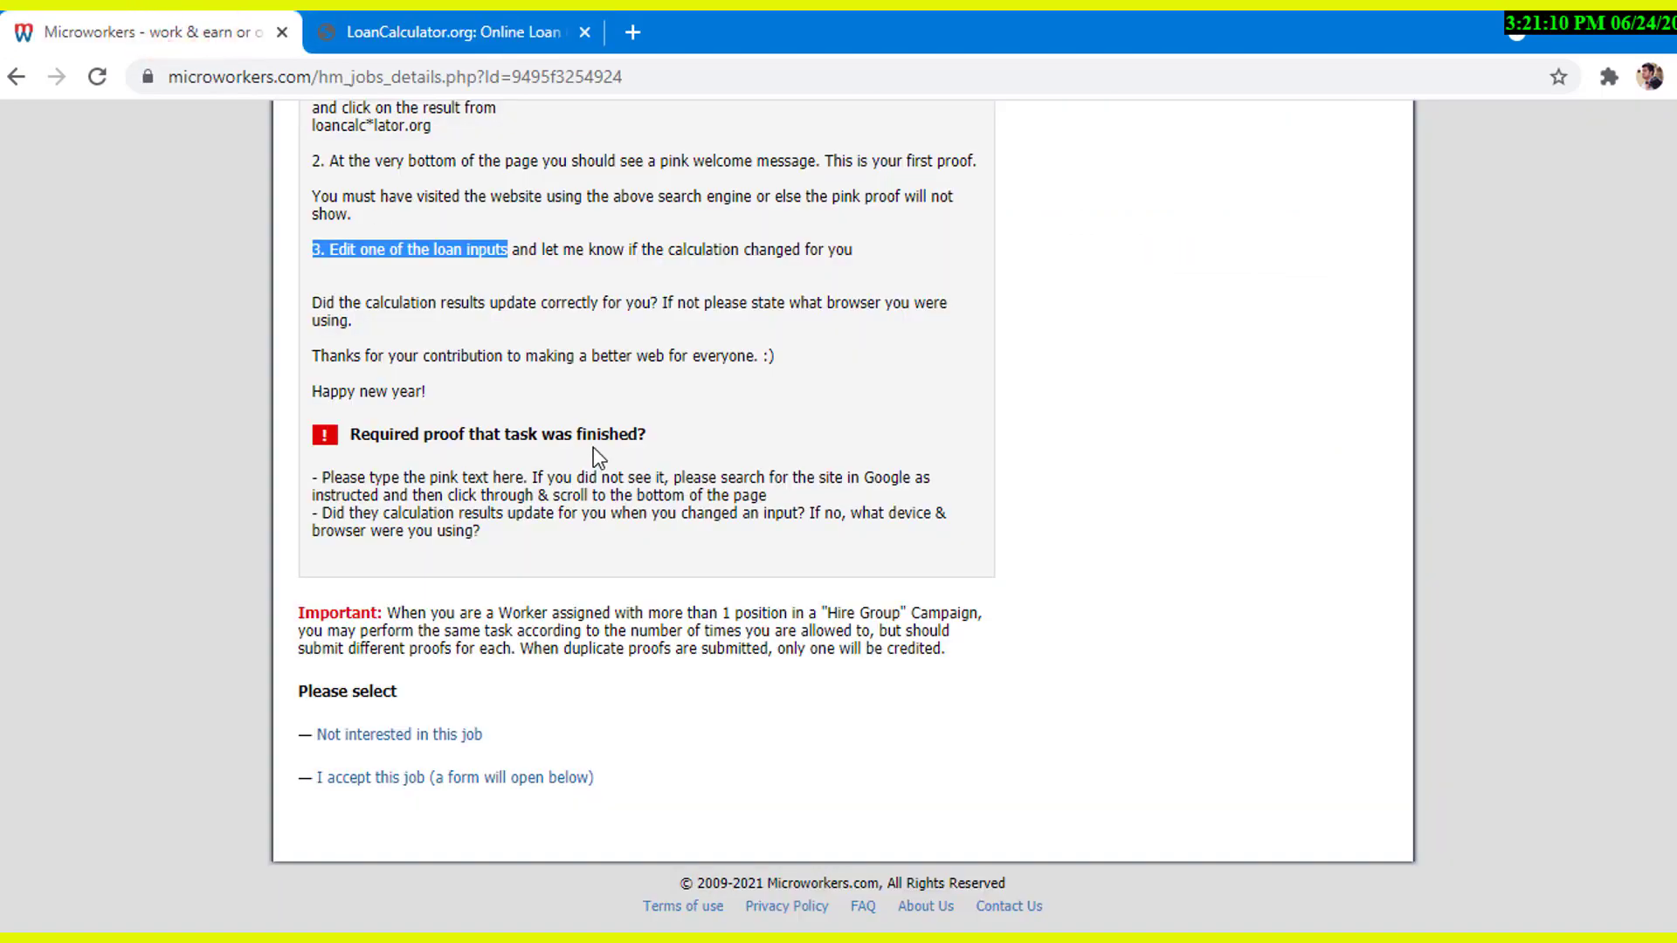
Accept the Microworkers job and place the cursor in the first empty proof field.
left_click(493, 368)
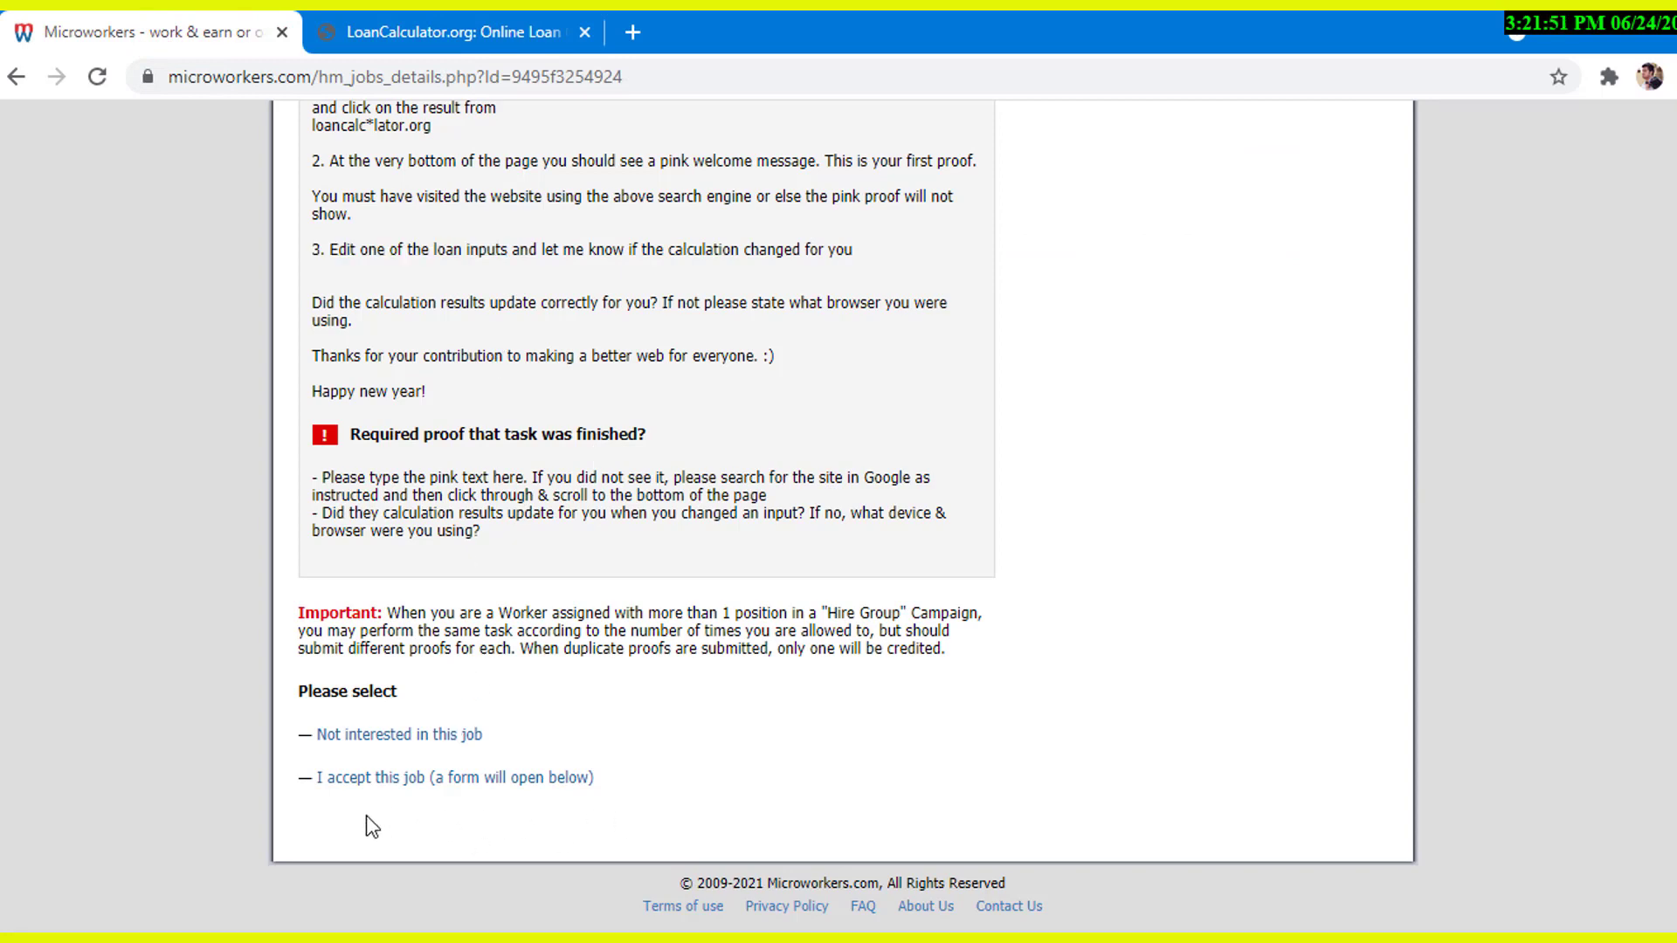
left_click(358, 779)
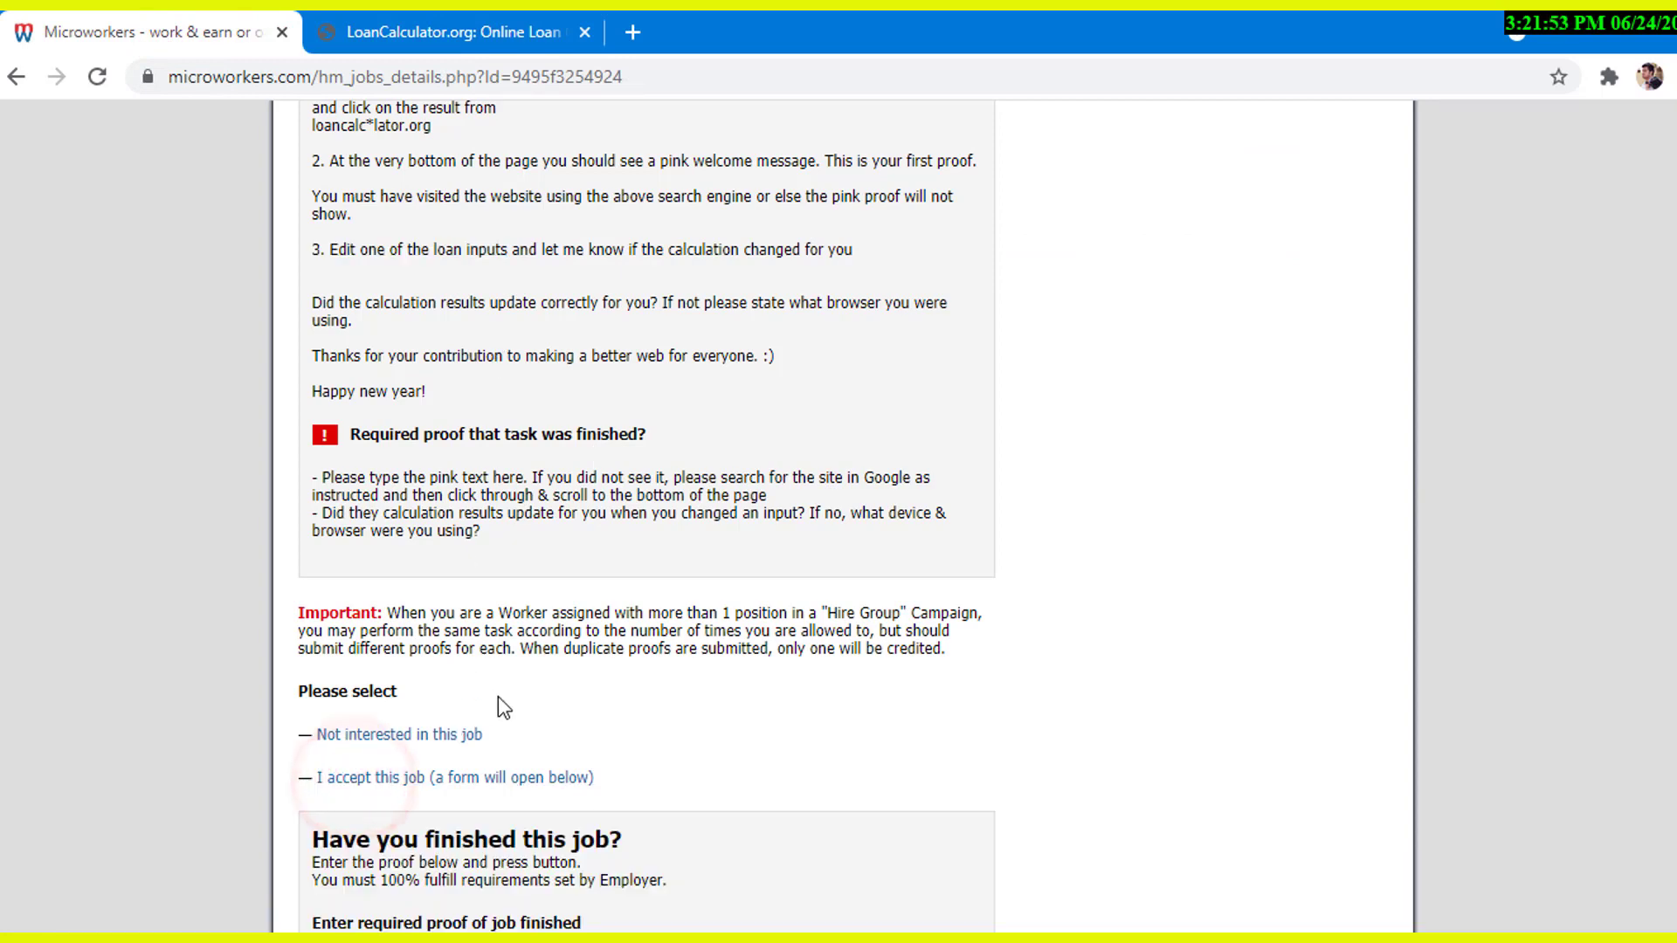
scroll(498, 696, "down", 5)
left_click(437, 524)
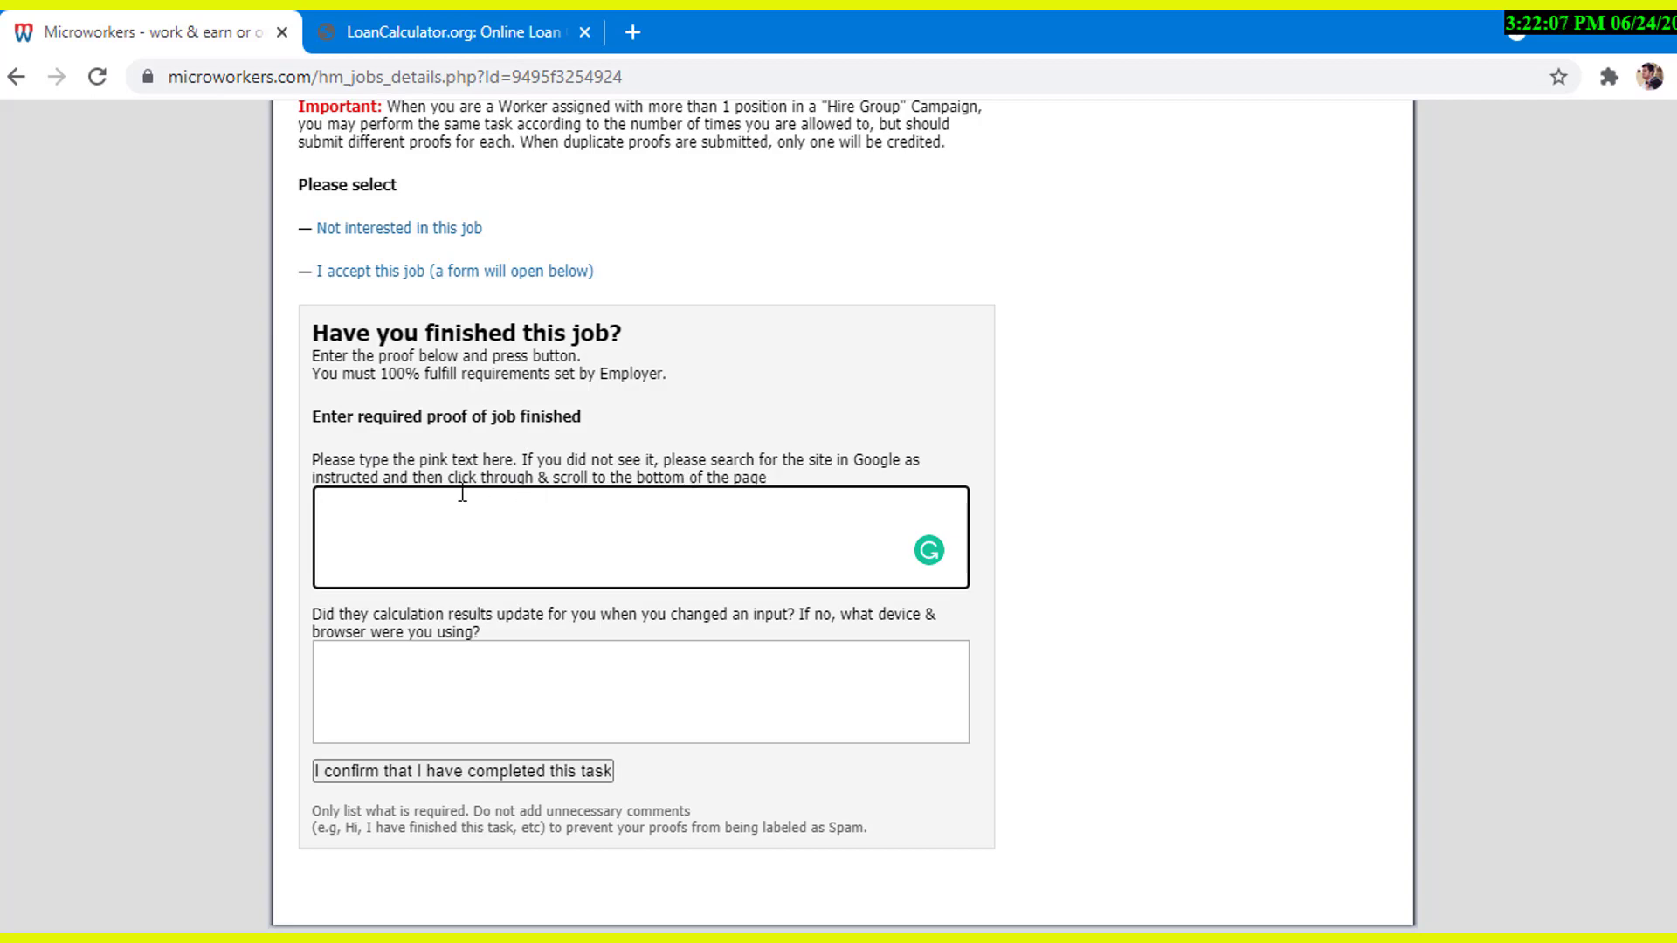
Copy the pink footer text 'Thanks for Using LoanCalculator.org :)' and paste it into the first proof field.
left_click(445, 32)
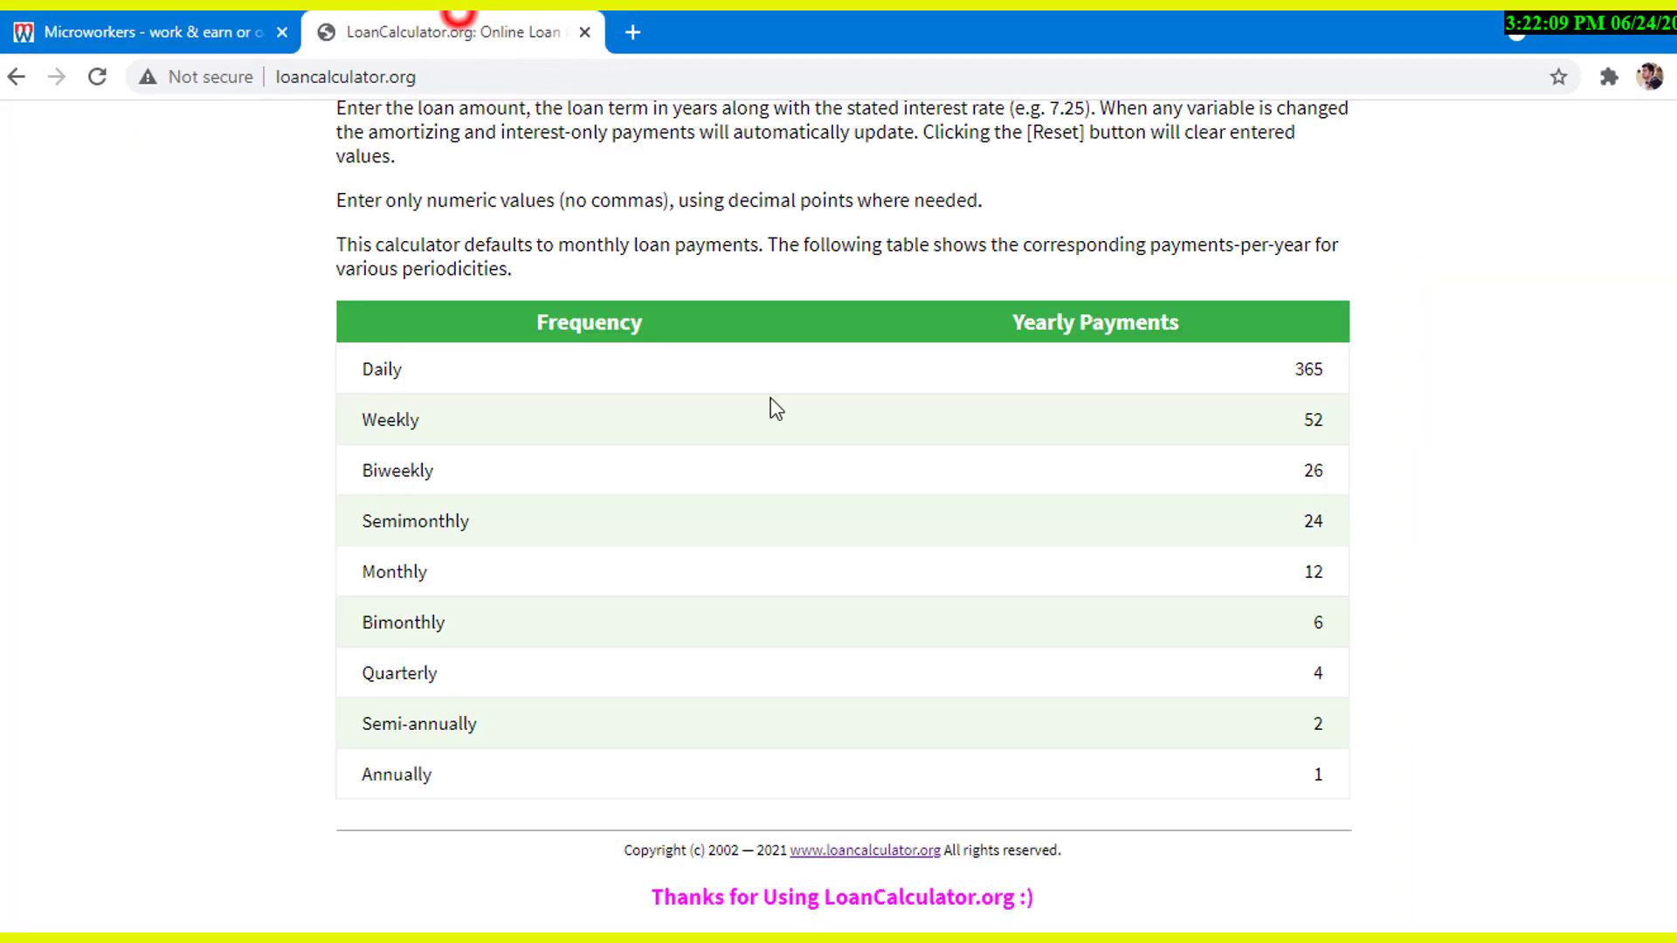
left_click_drag(657, 896, 1048, 909)
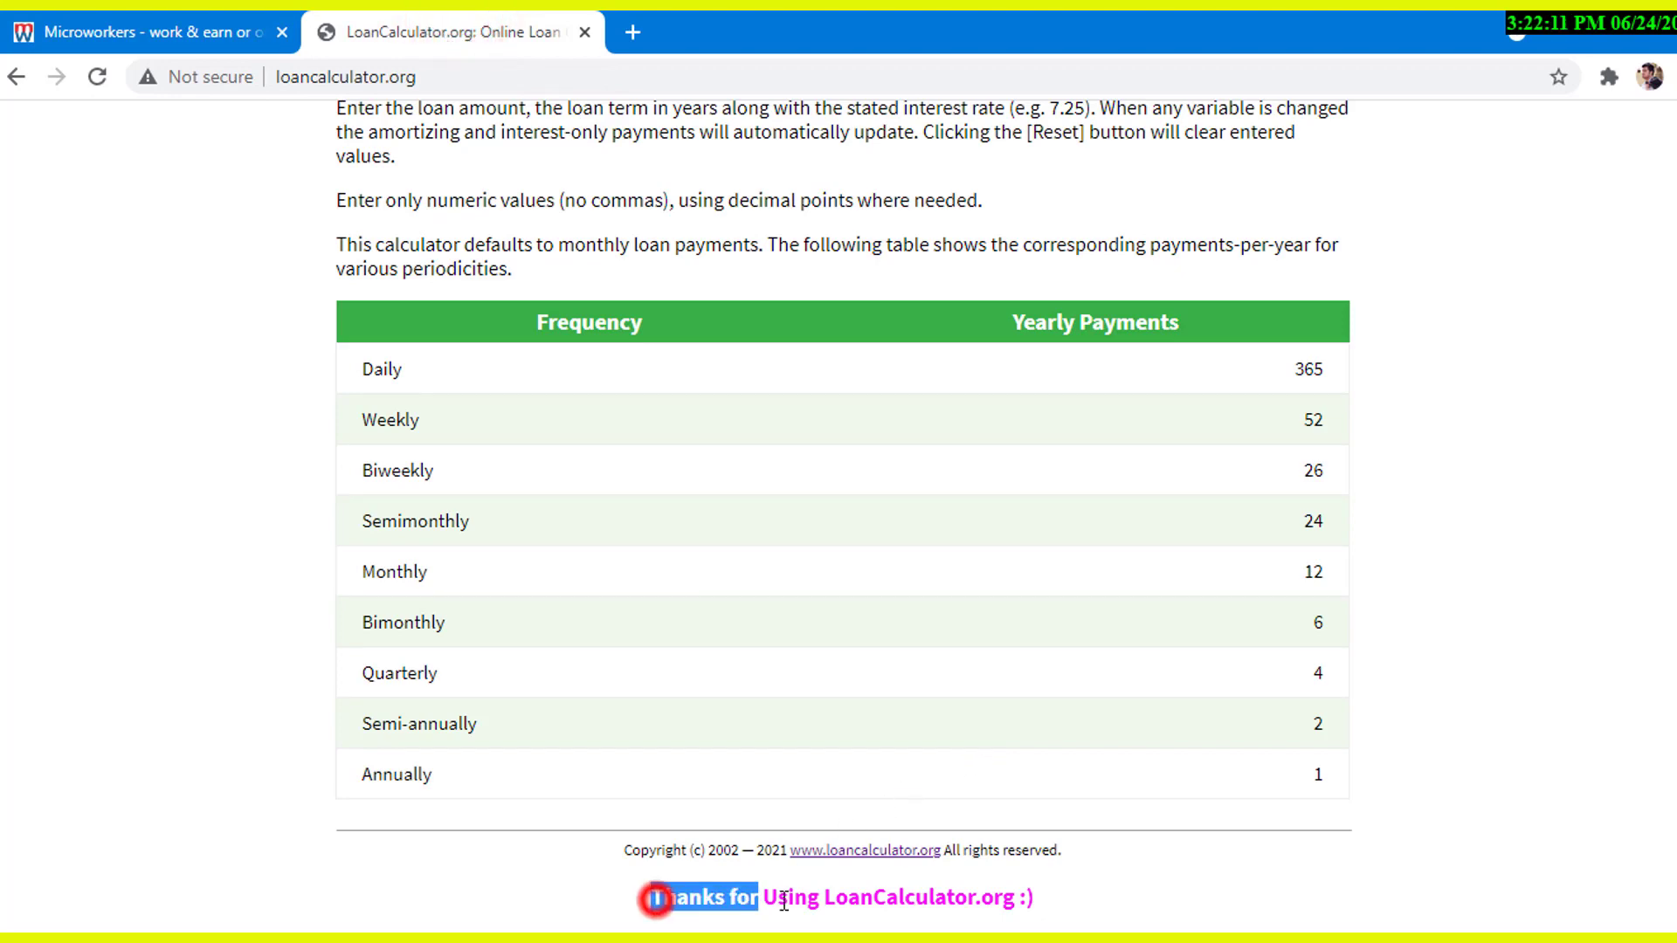
right_click(912, 900)
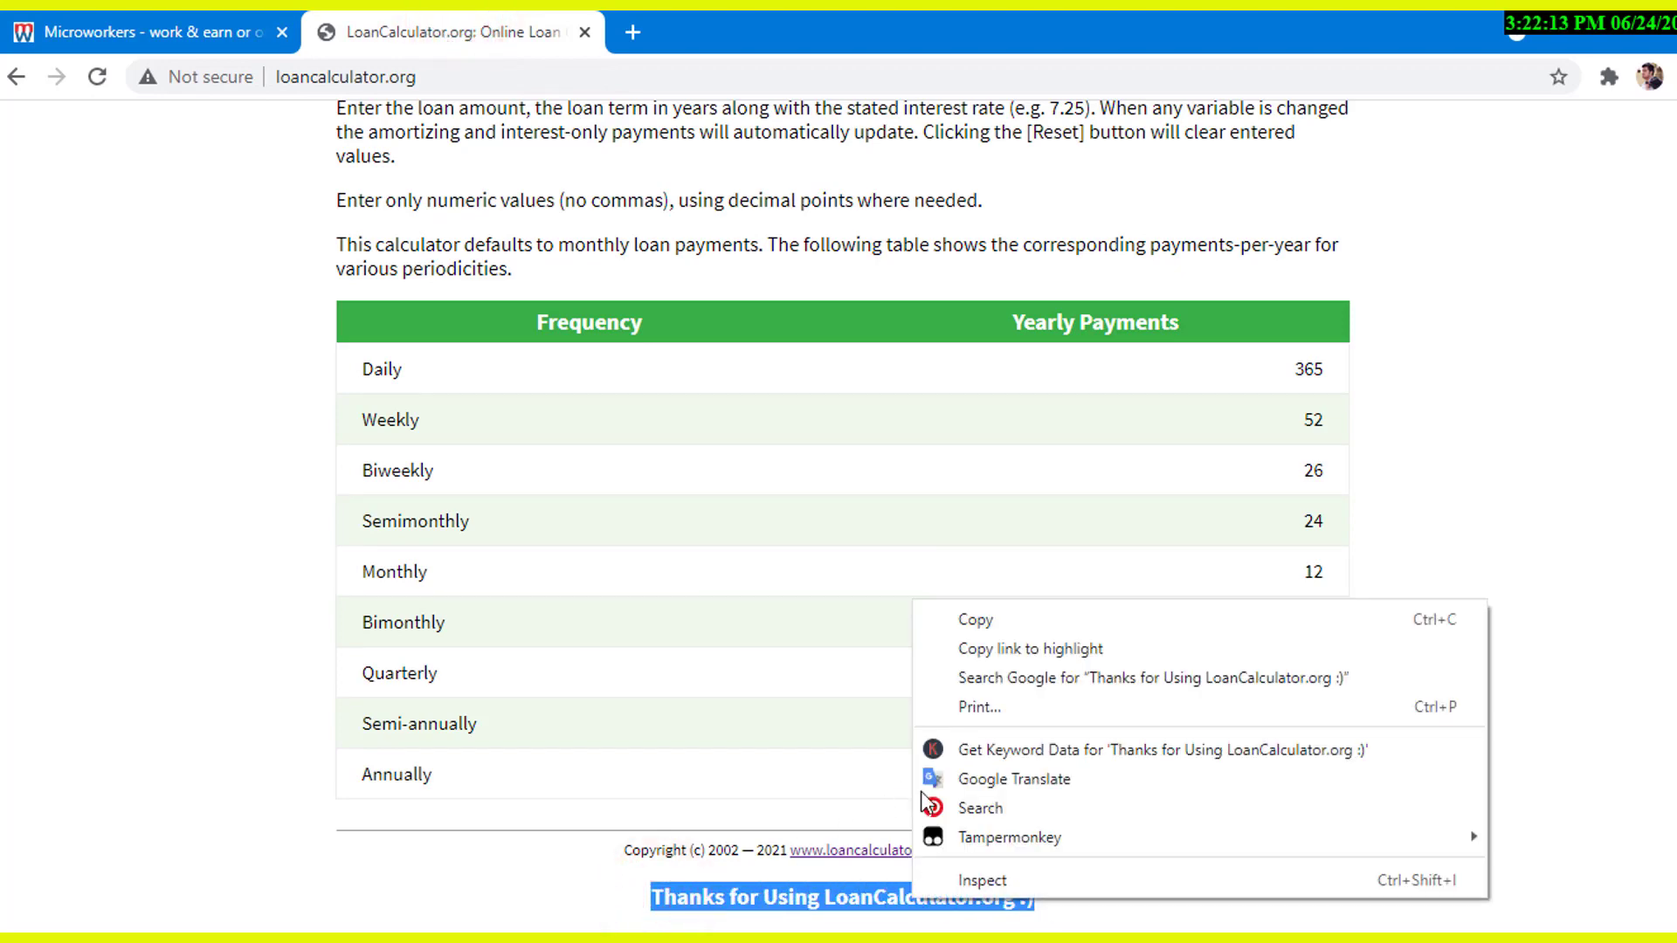
left_click(990, 623)
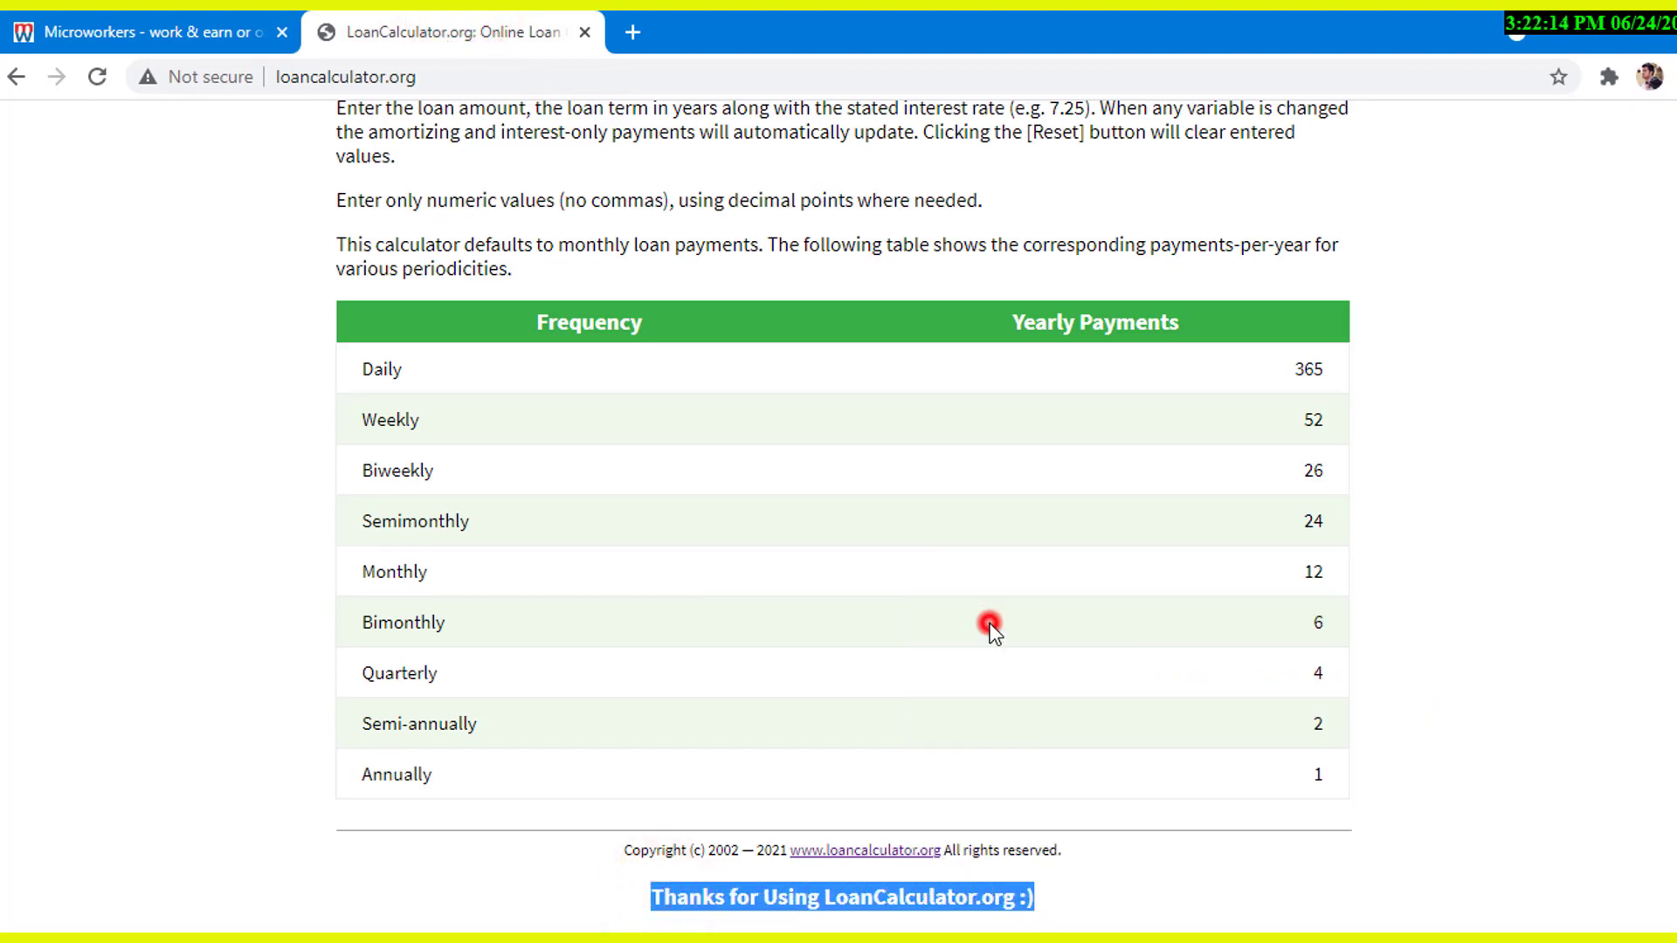
left_click(135, 31)
left_click(430, 531)
right_click(437, 524)
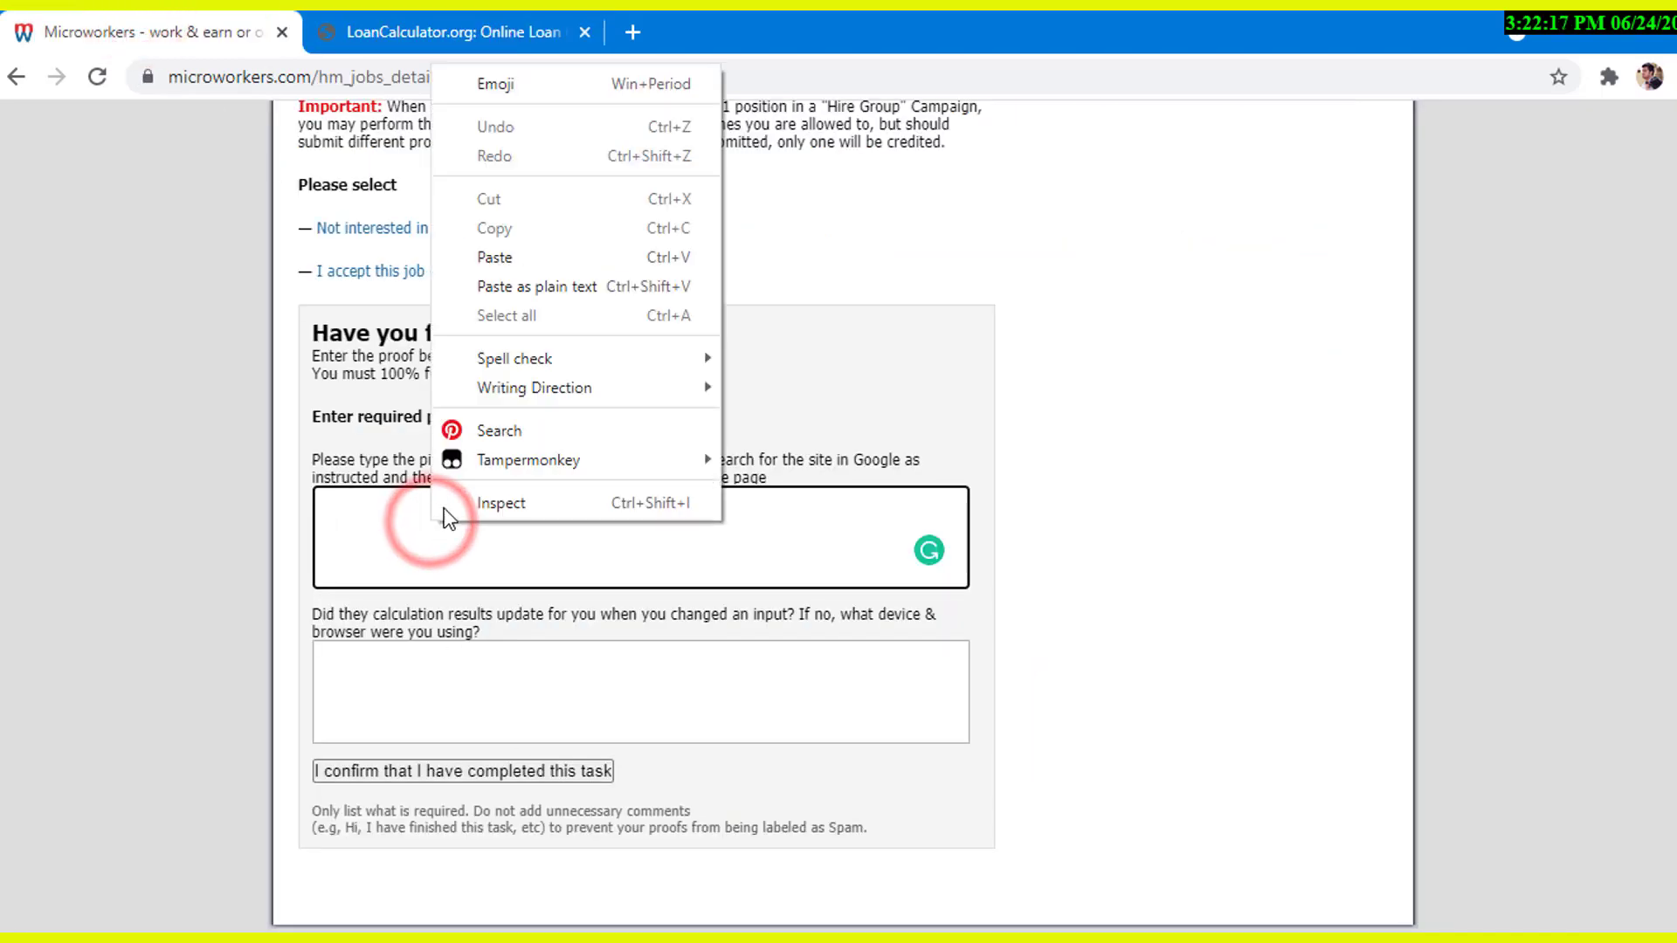
left_click(507, 263)
scroll(385, 592, "down", 1)
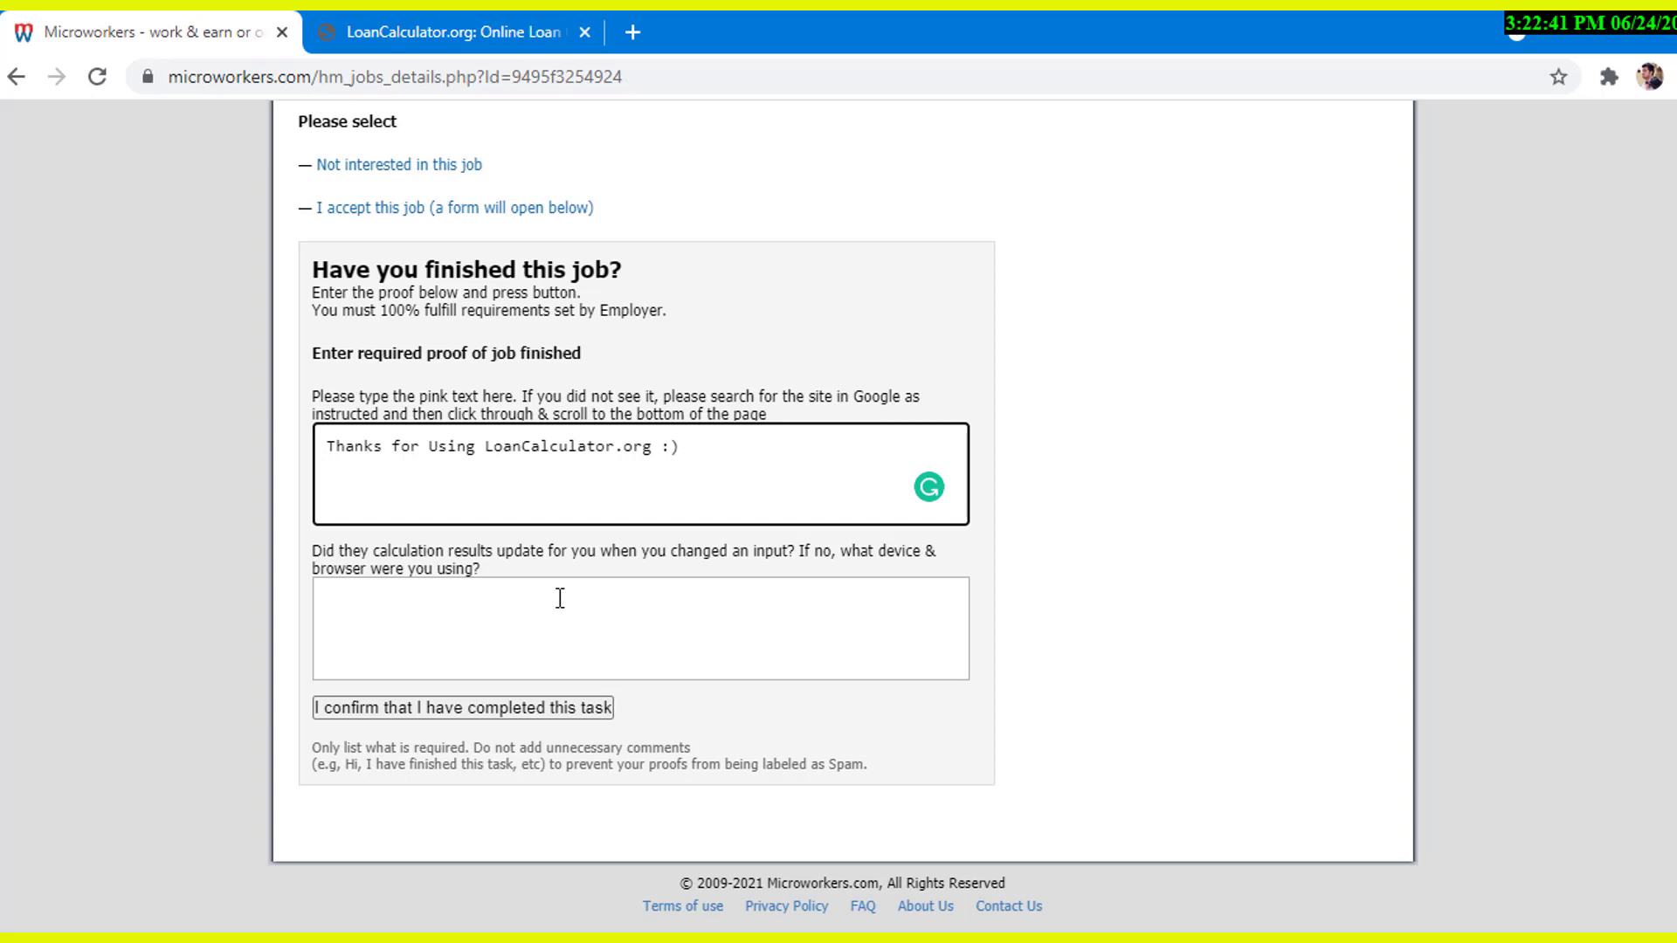
Begin the second answer with 'Yes, The calculation properly' and paste the question's results-updating phrase.
left_click(520, 627)
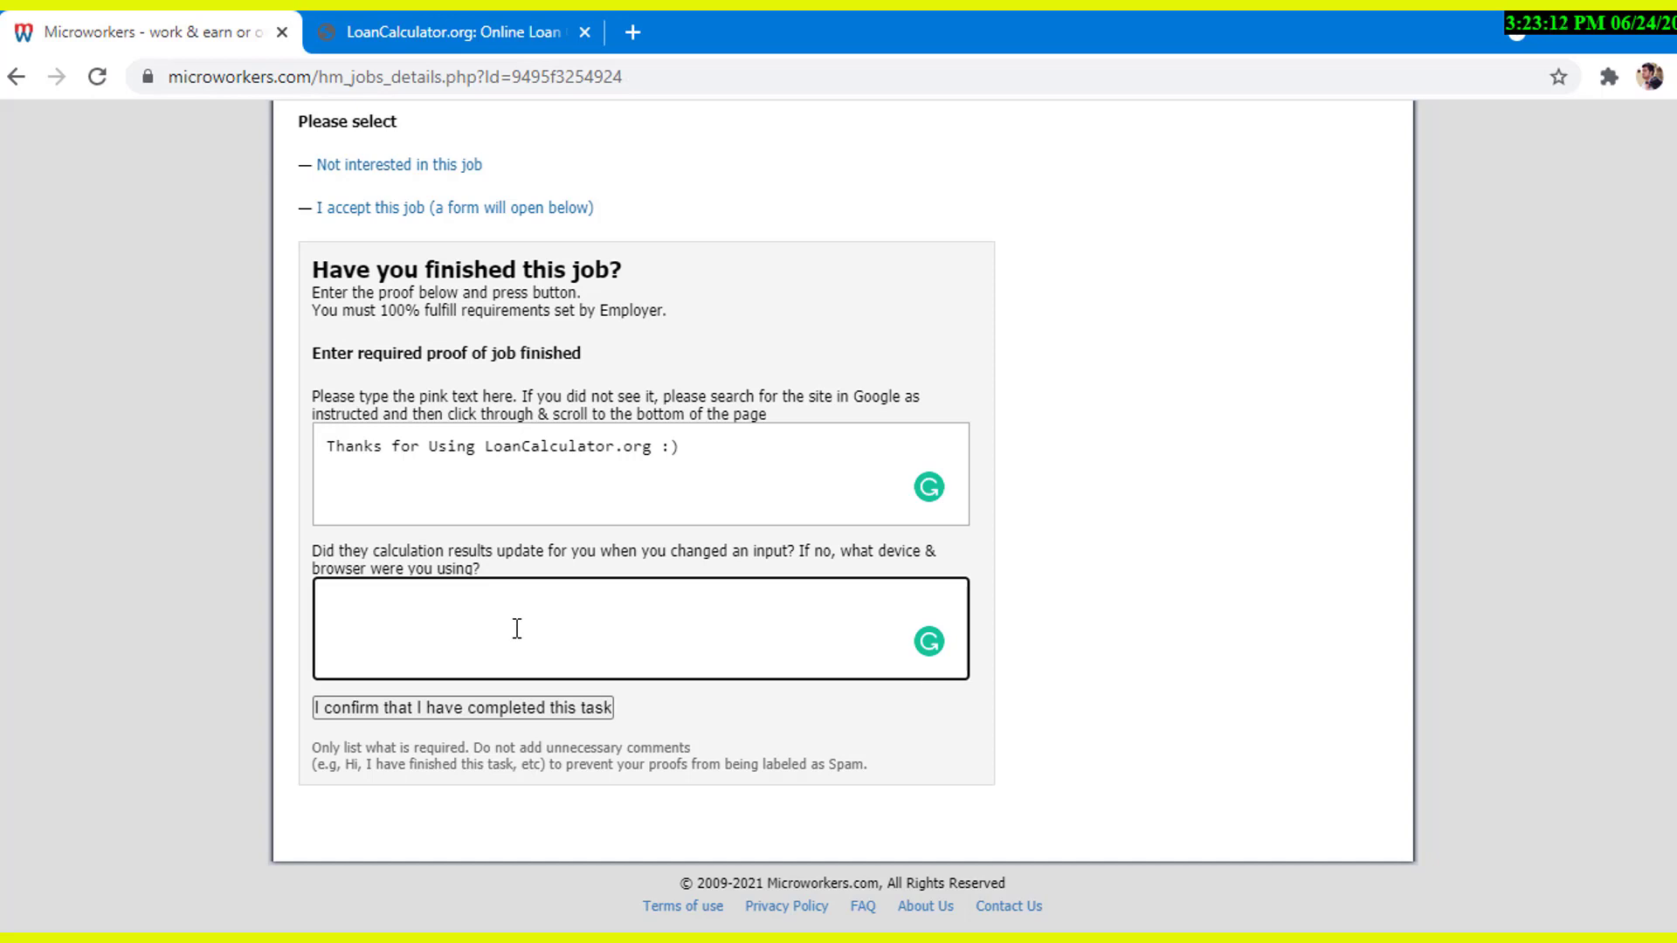
type("Ye")
type("lcu")
type("latio")
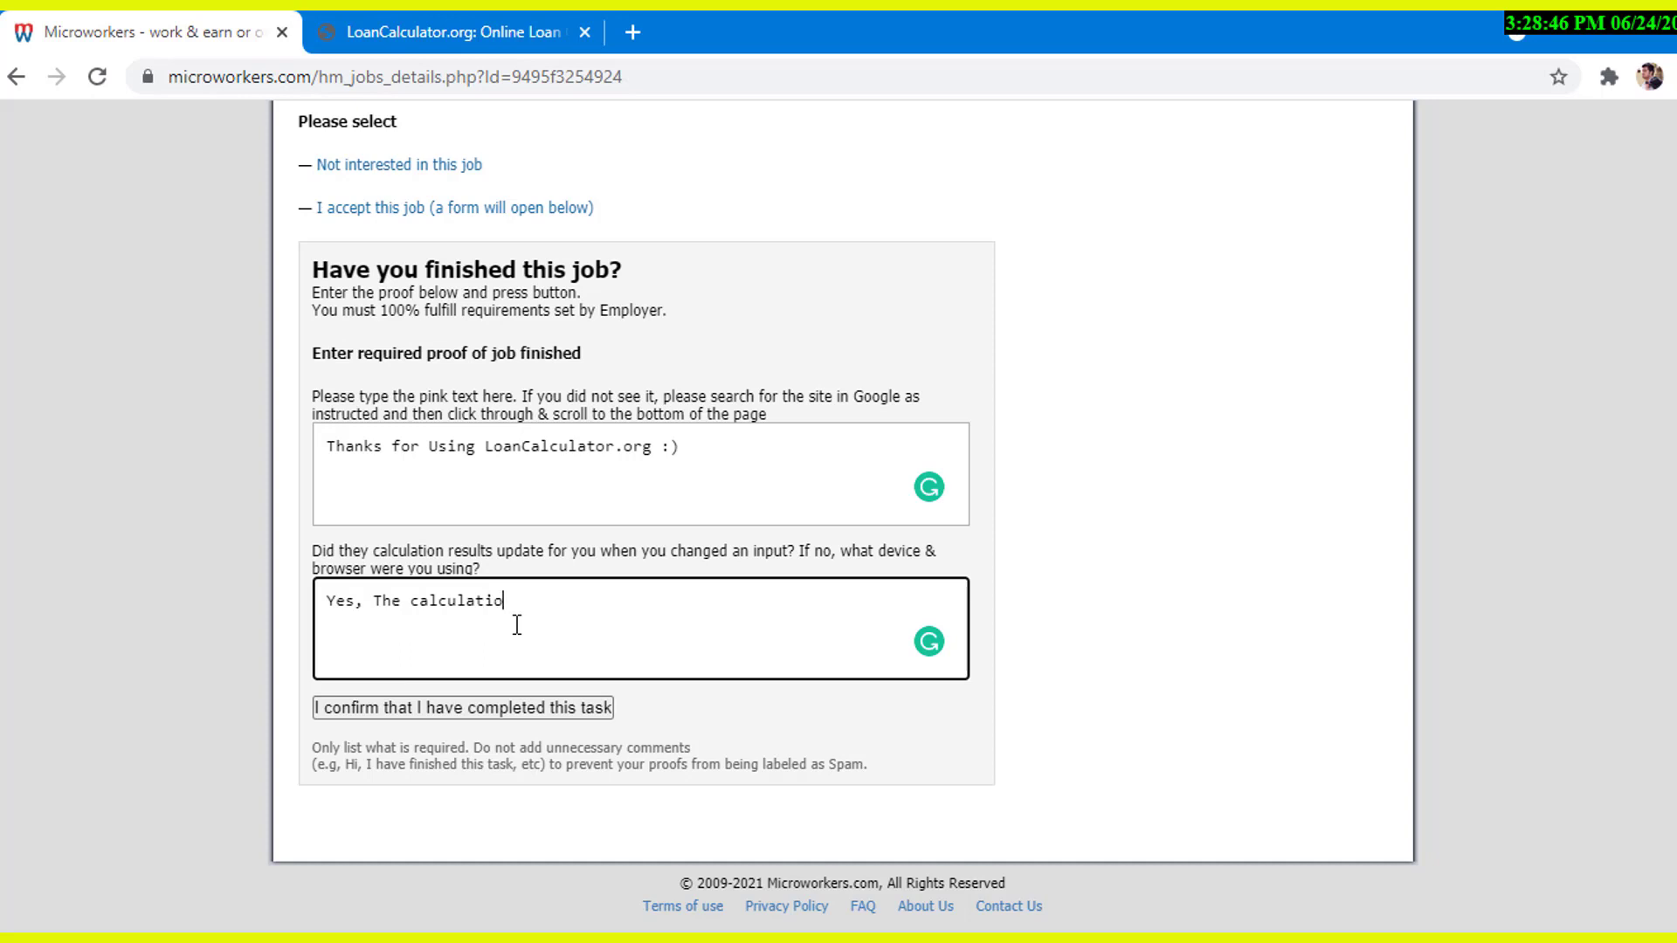
type("p")
type("y")
left_click_drag(374, 551, 680, 581)
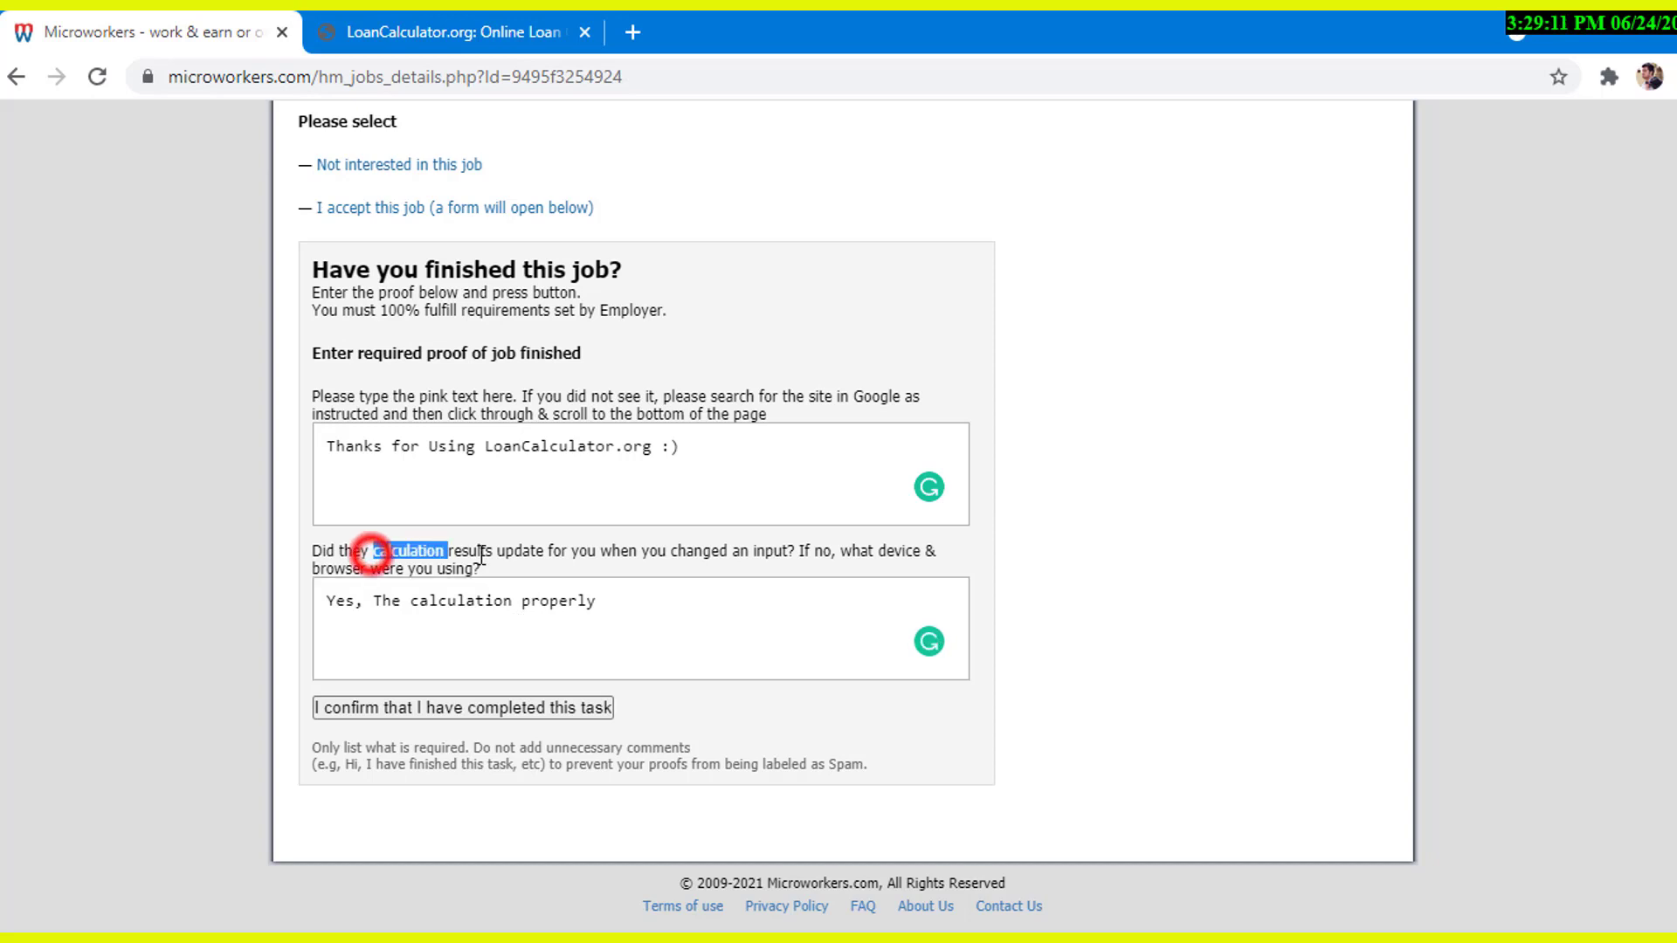
left_click_drag(790, 552, 789, 556)
key("ctrl+c")
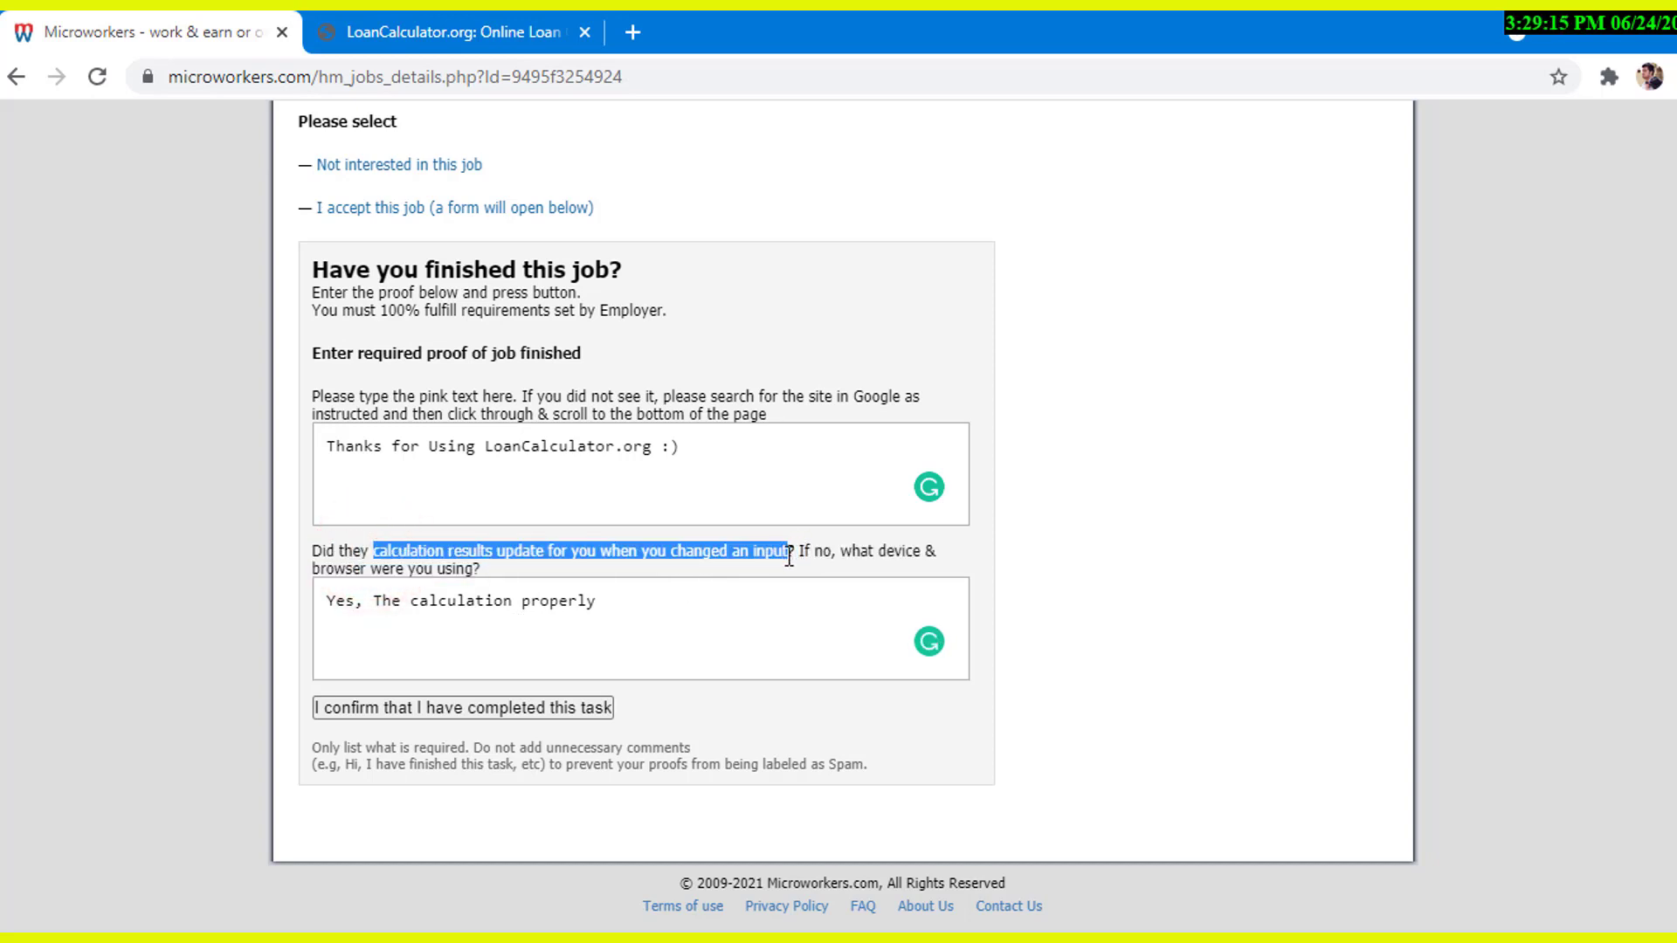
left_click(656, 611)
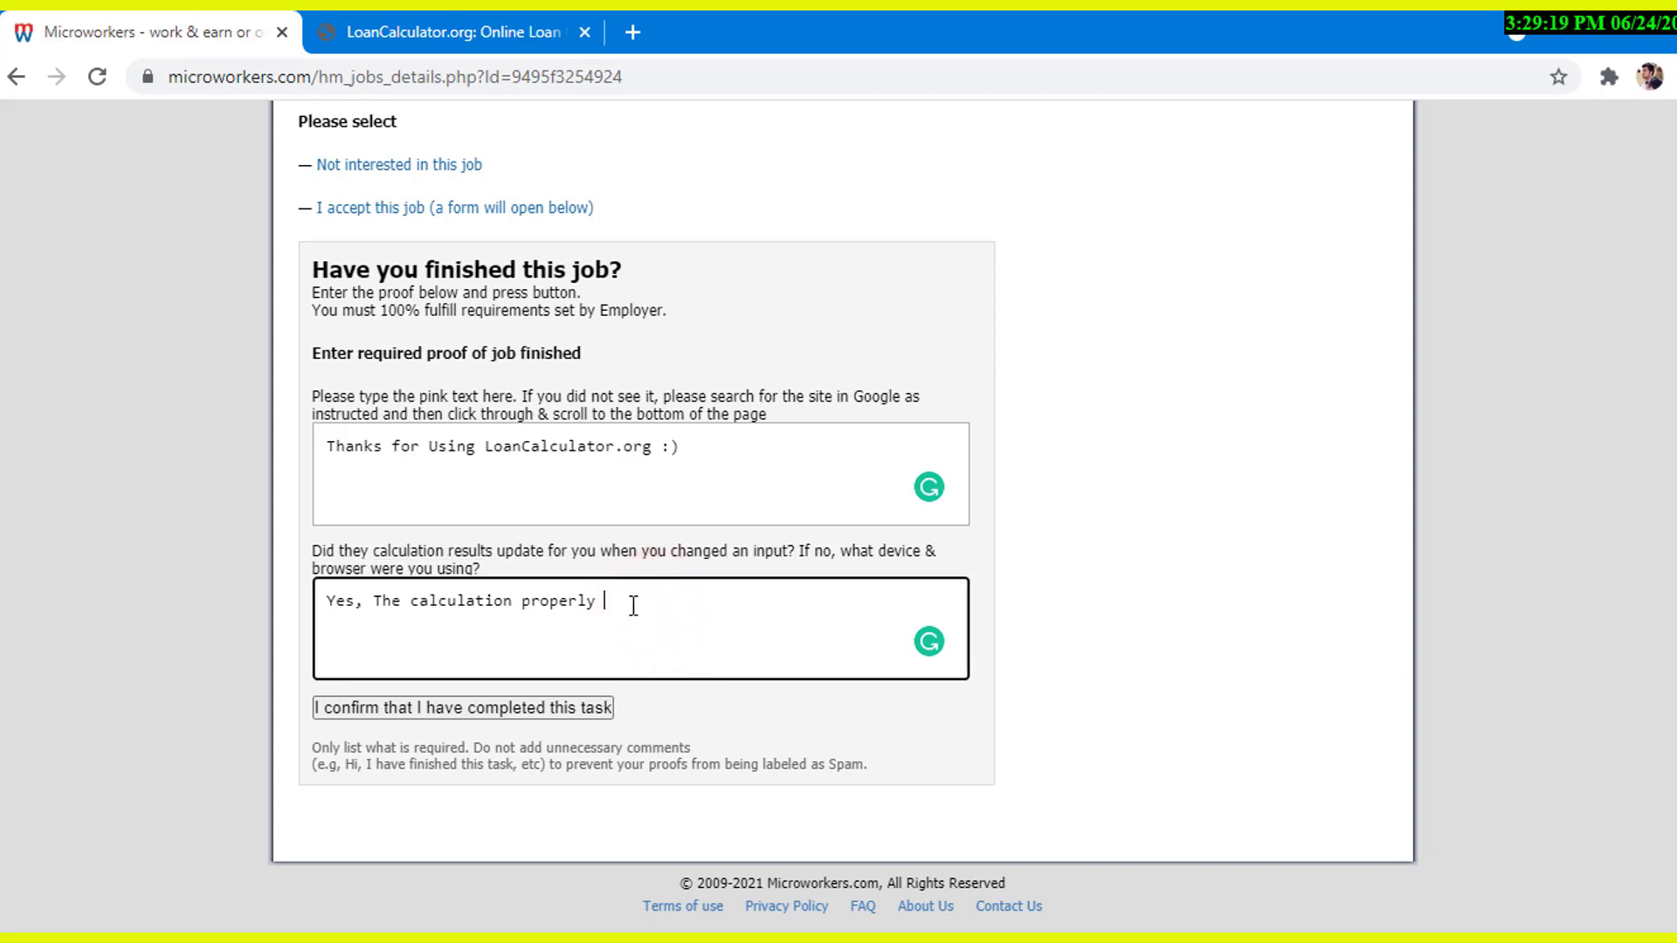
key("ctrl+v")
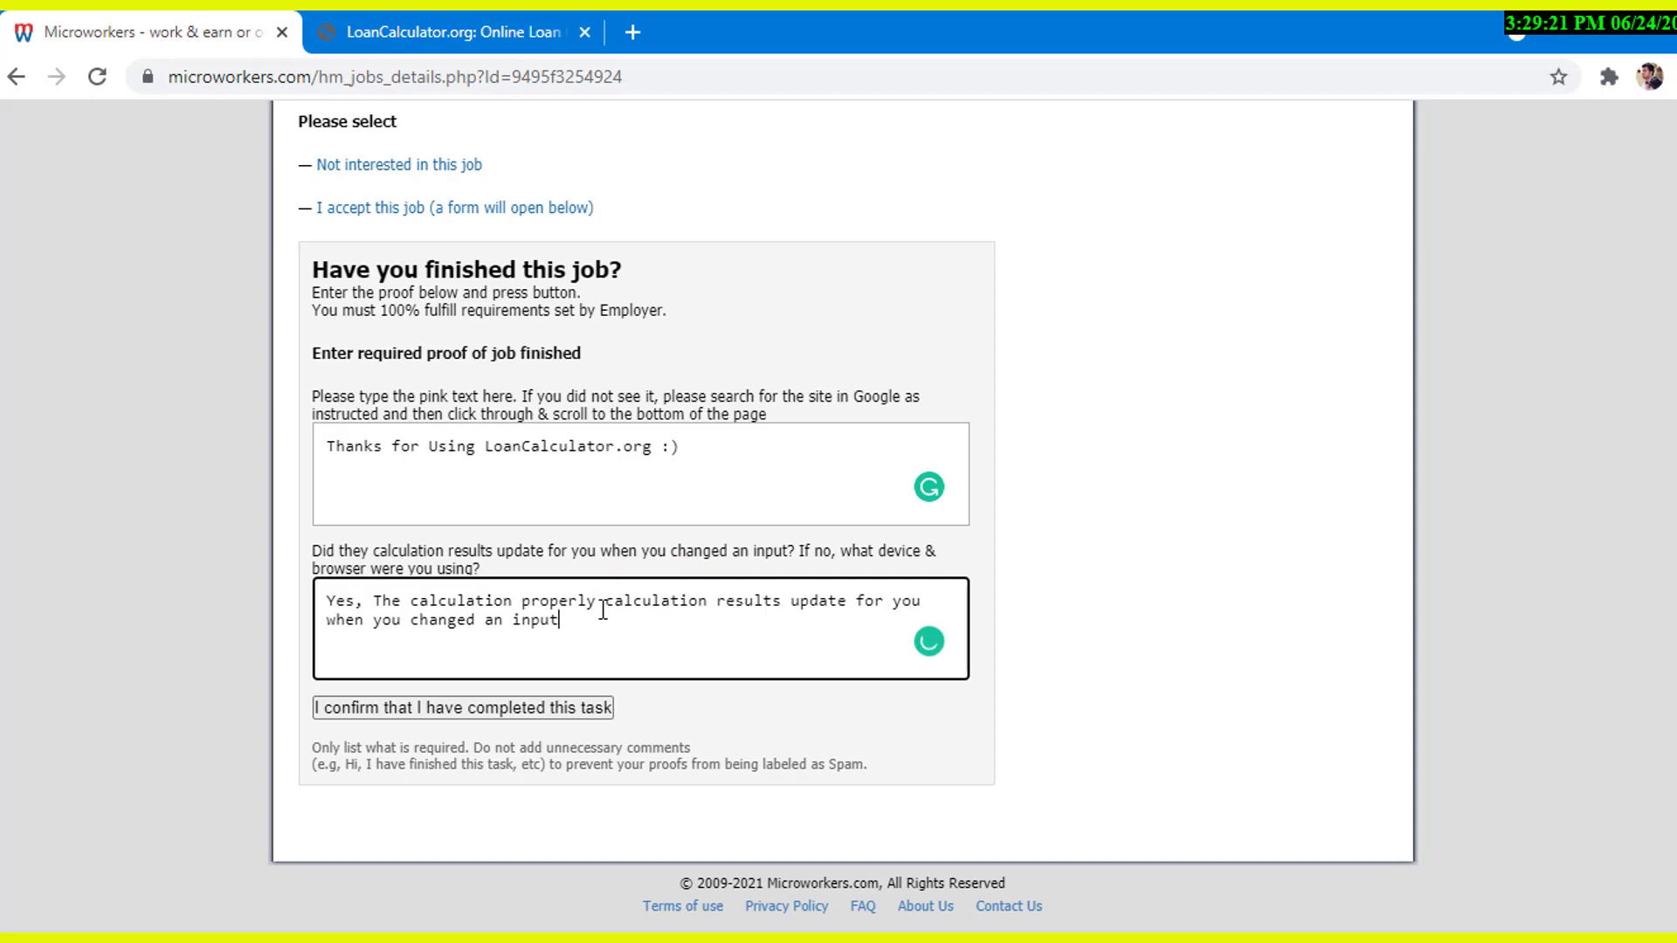
Edit the pasted wording: drop the repeated 'calculation', and change 'you' to 'me' and 'i'.
mouse_move(601, 605)
left_mouse_down()
mouse_move(787, 606)
mouse_move(641, 610)
mouse_move(704, 603)
left_mouse_up()
double_click(685, 603)
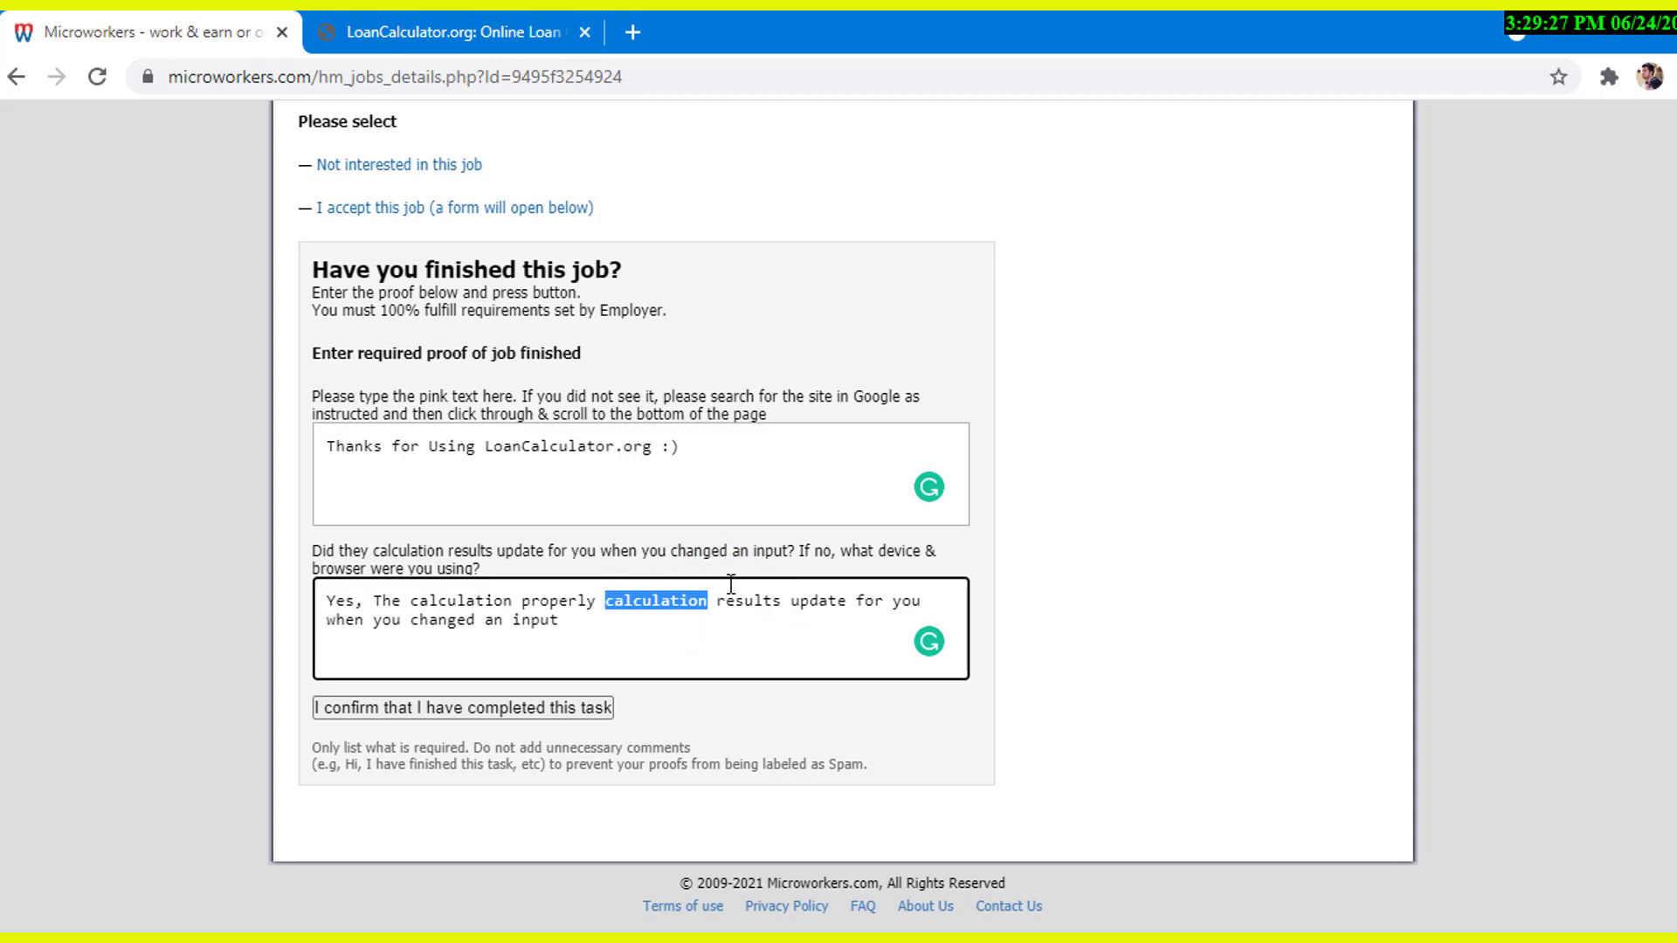
key("BackSpace")
left_click(605, 601)
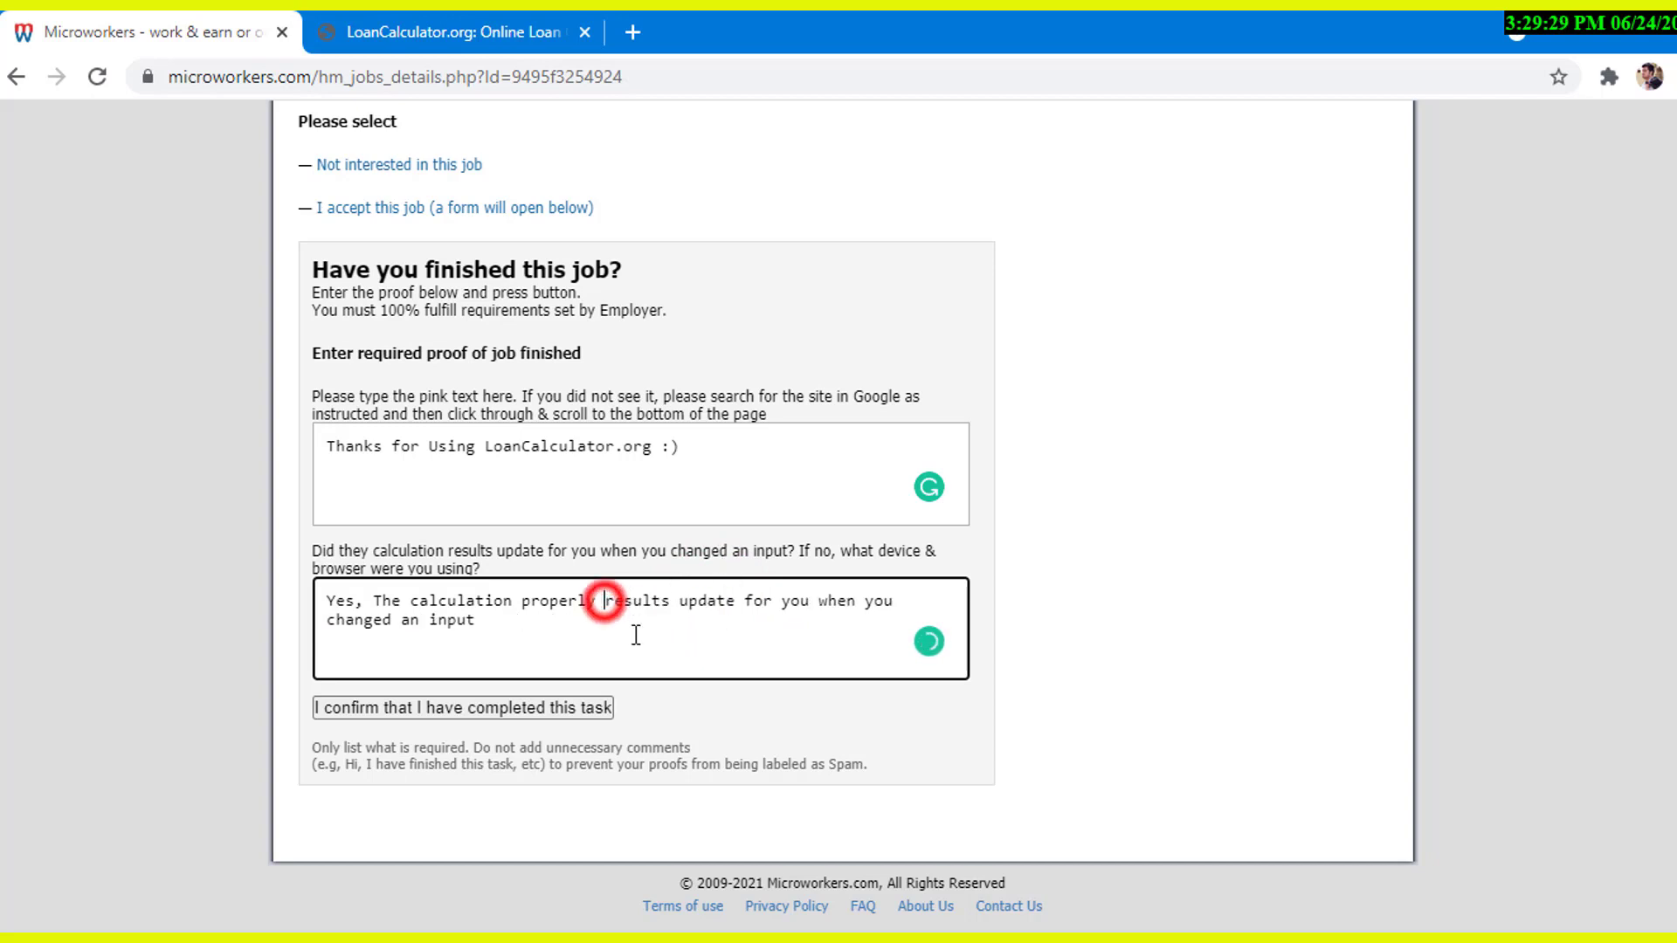
double_click(788, 606)
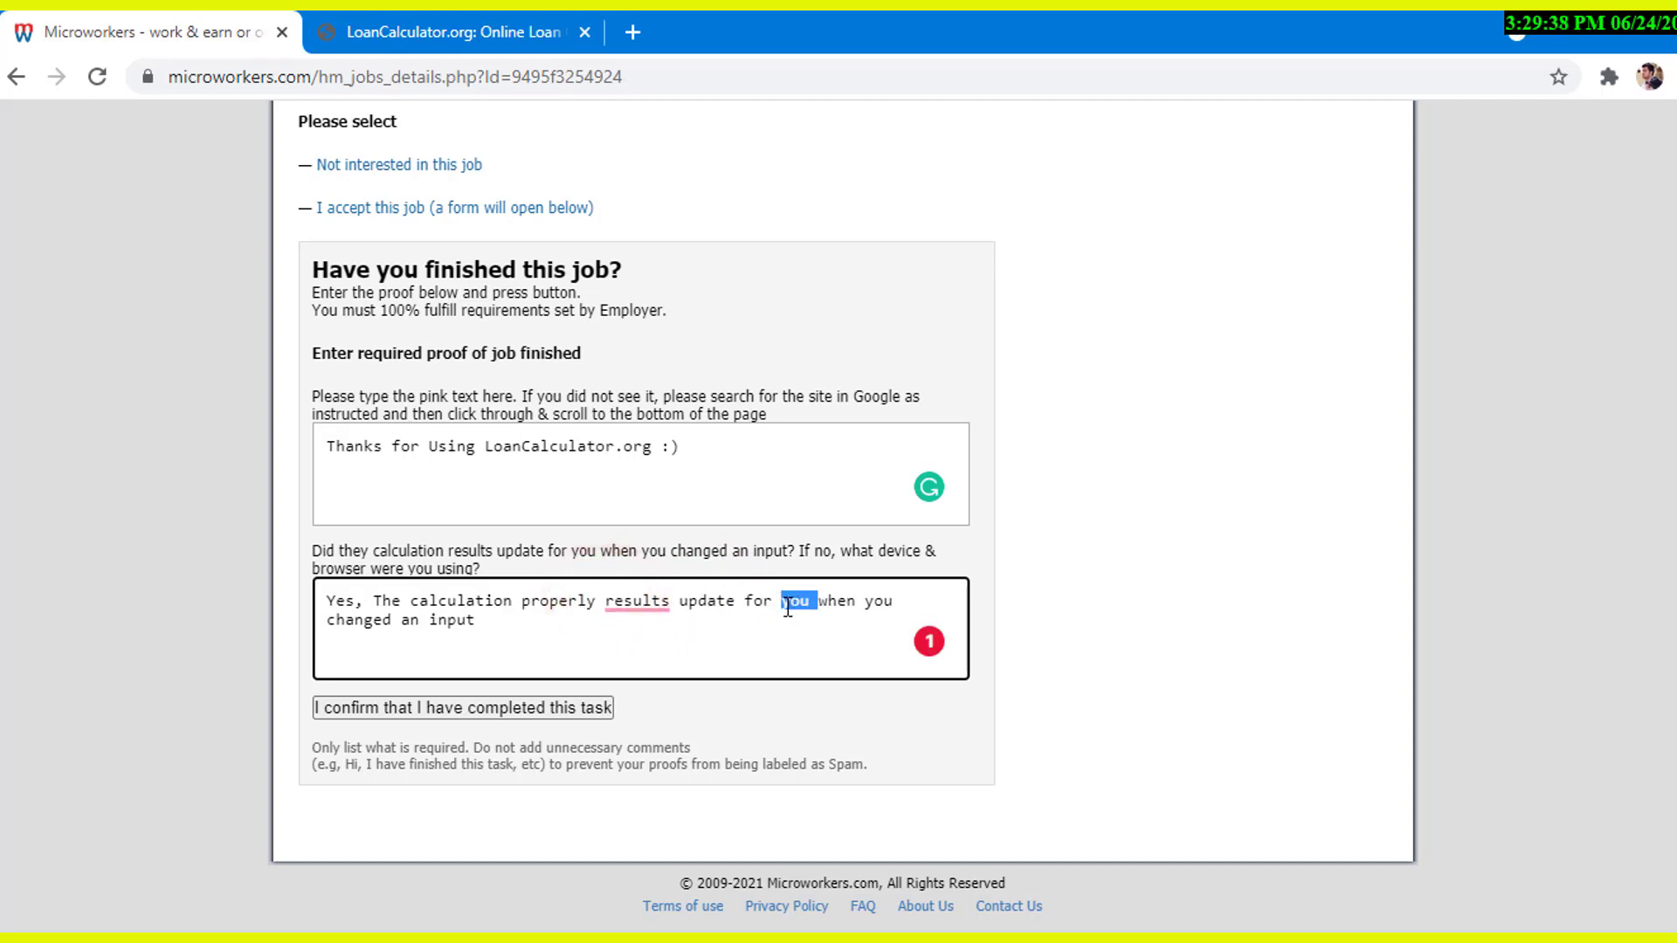
key("BackSpace")
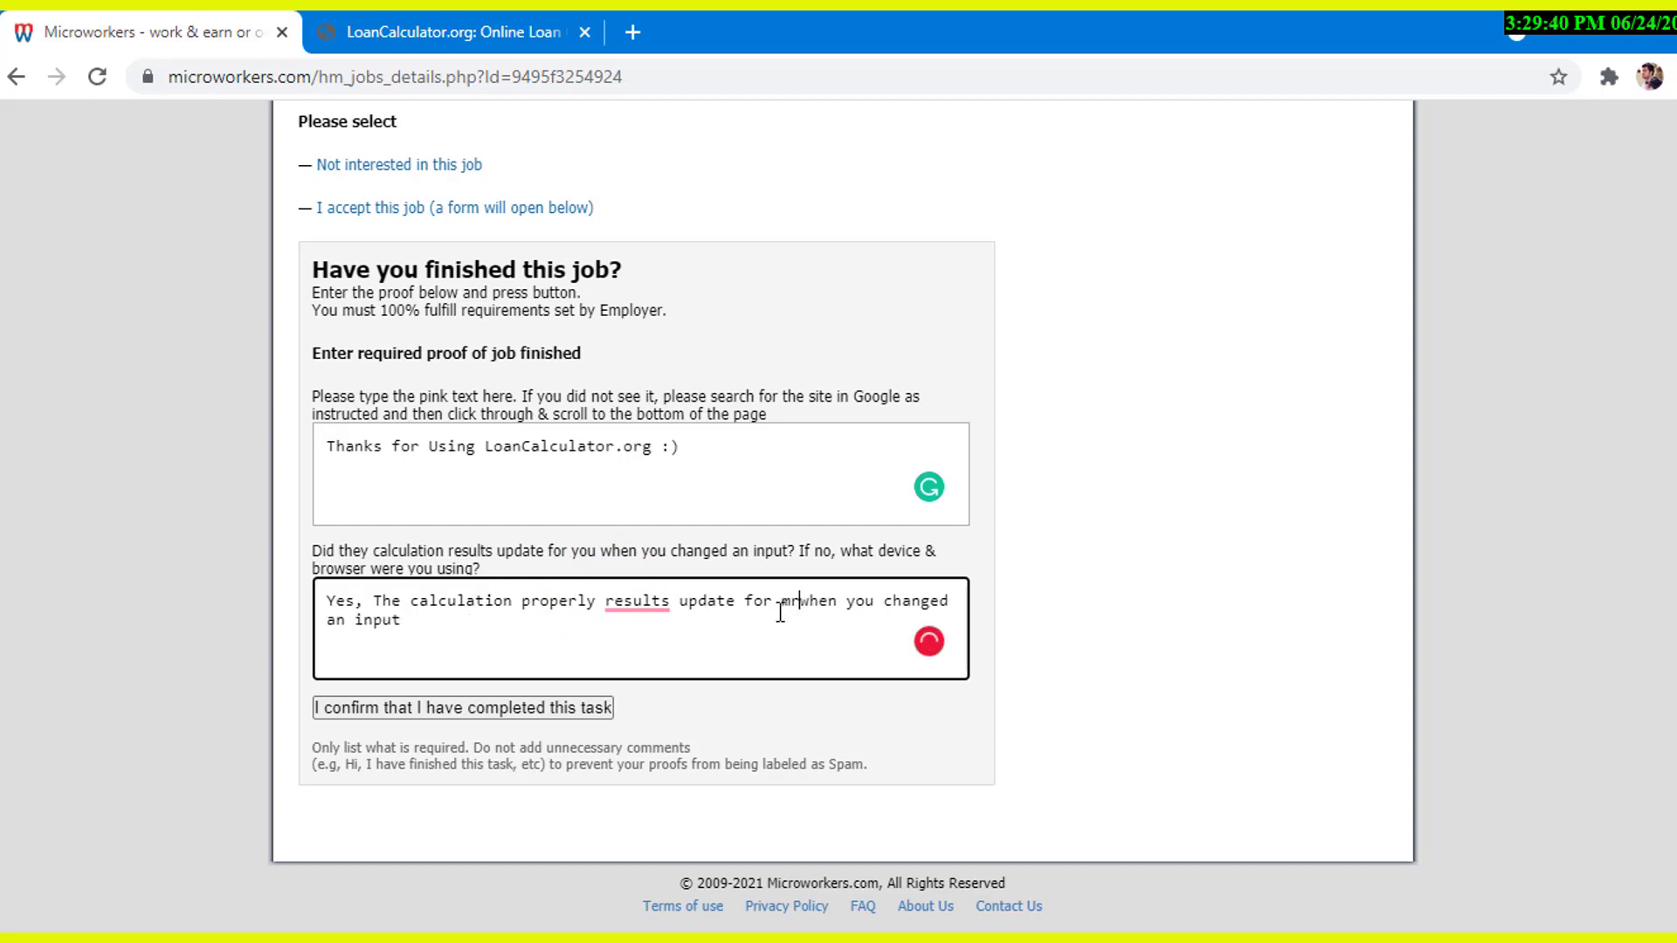
type("me")
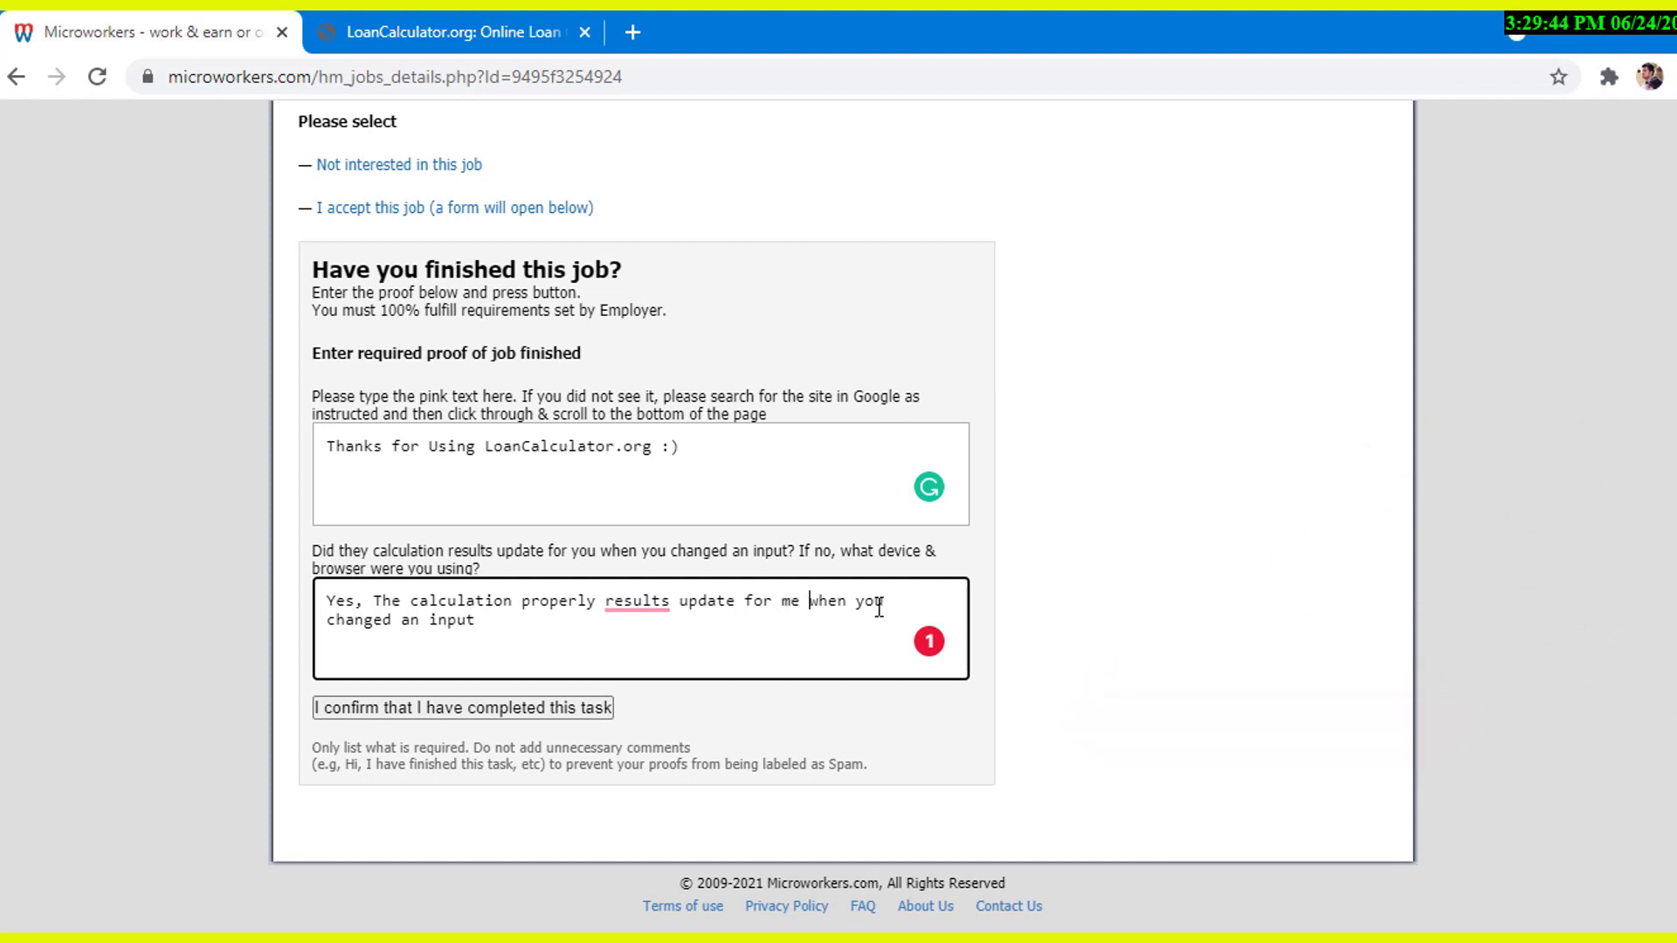
left_click_drag(886, 603, 855, 601)
type("i")
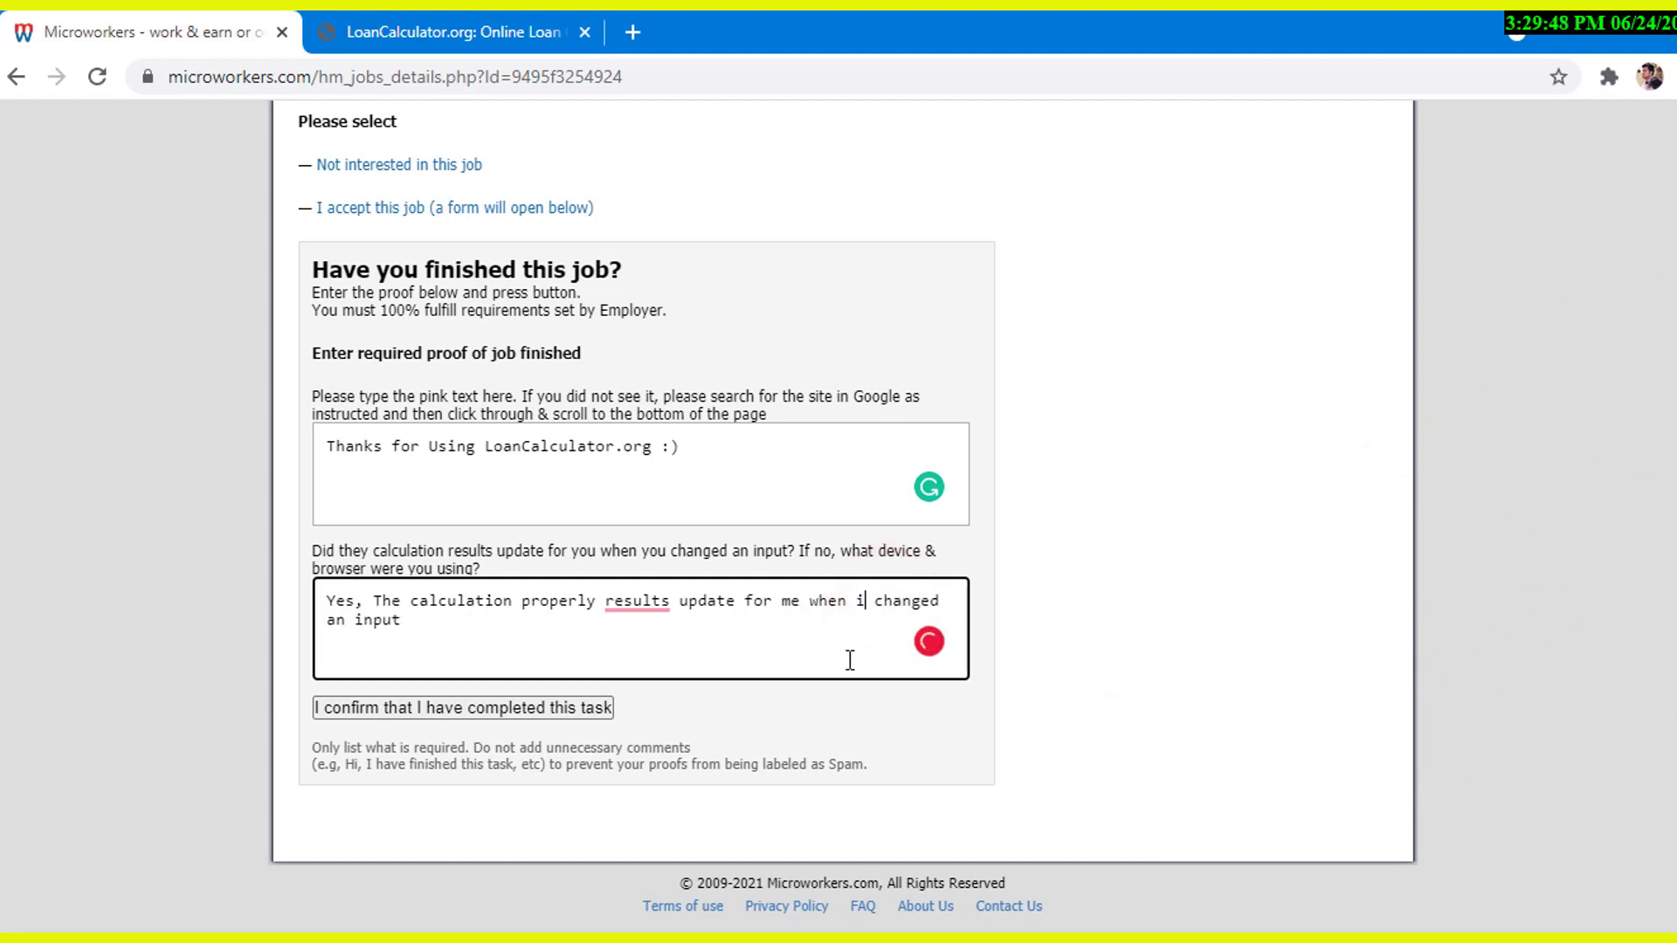
Accept Grammarly's 'results in' and capital 'I' corrections, then add 'an' before 'update'.
left_click(403, 623)
mouse_move(637, 601)
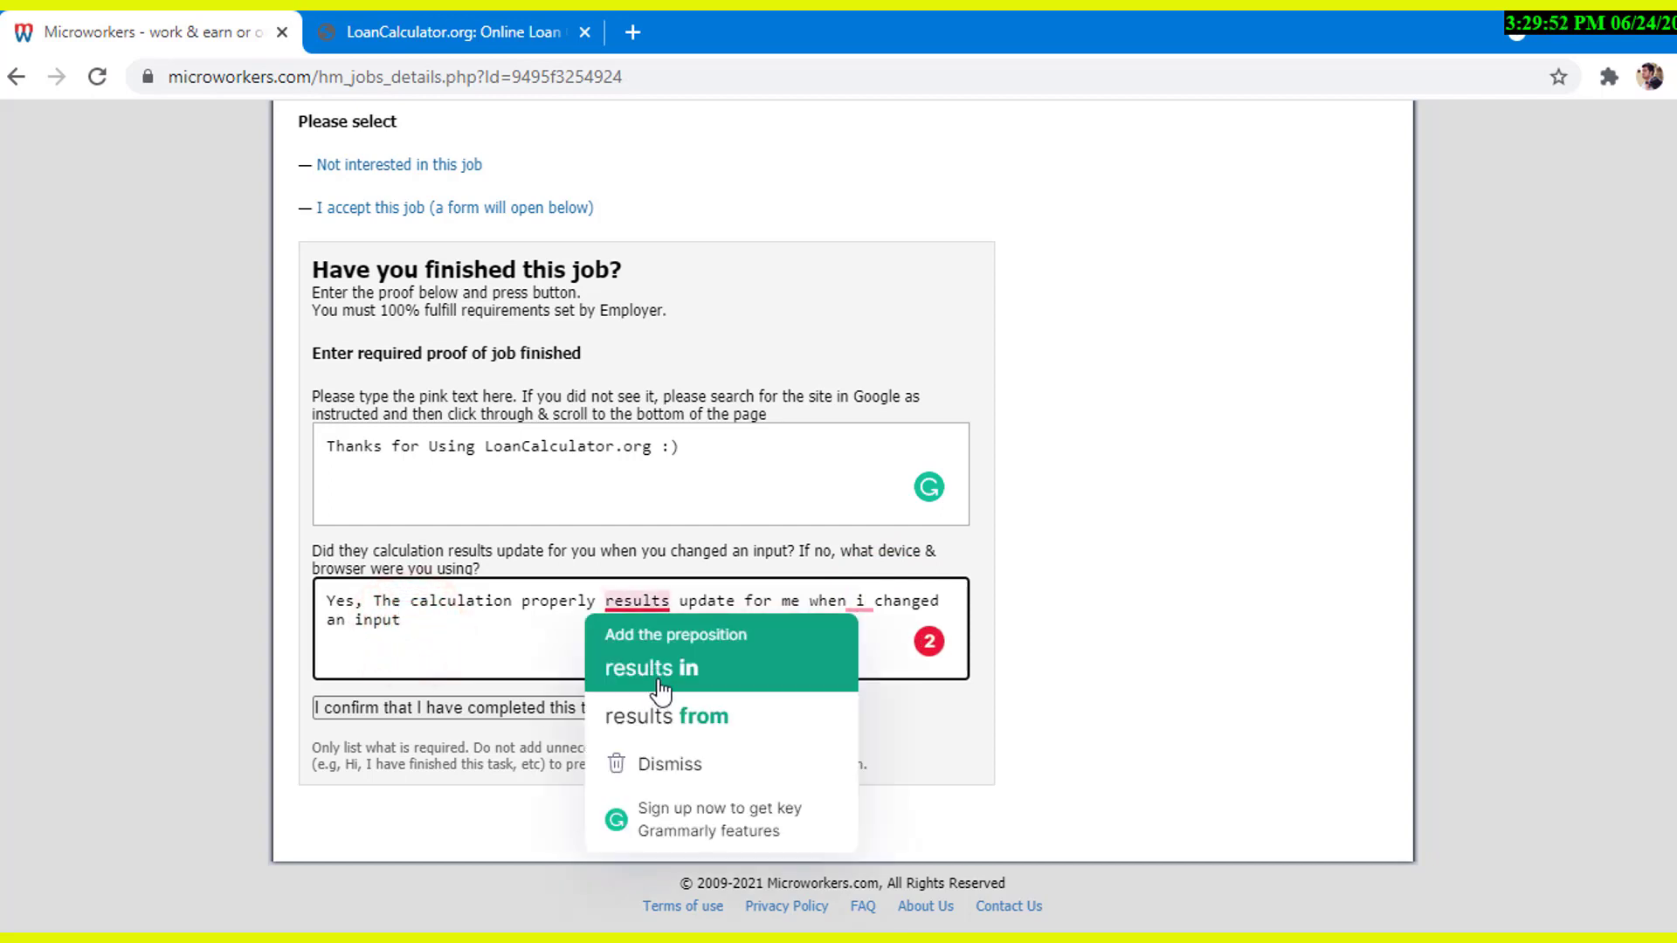
left_click(670, 675)
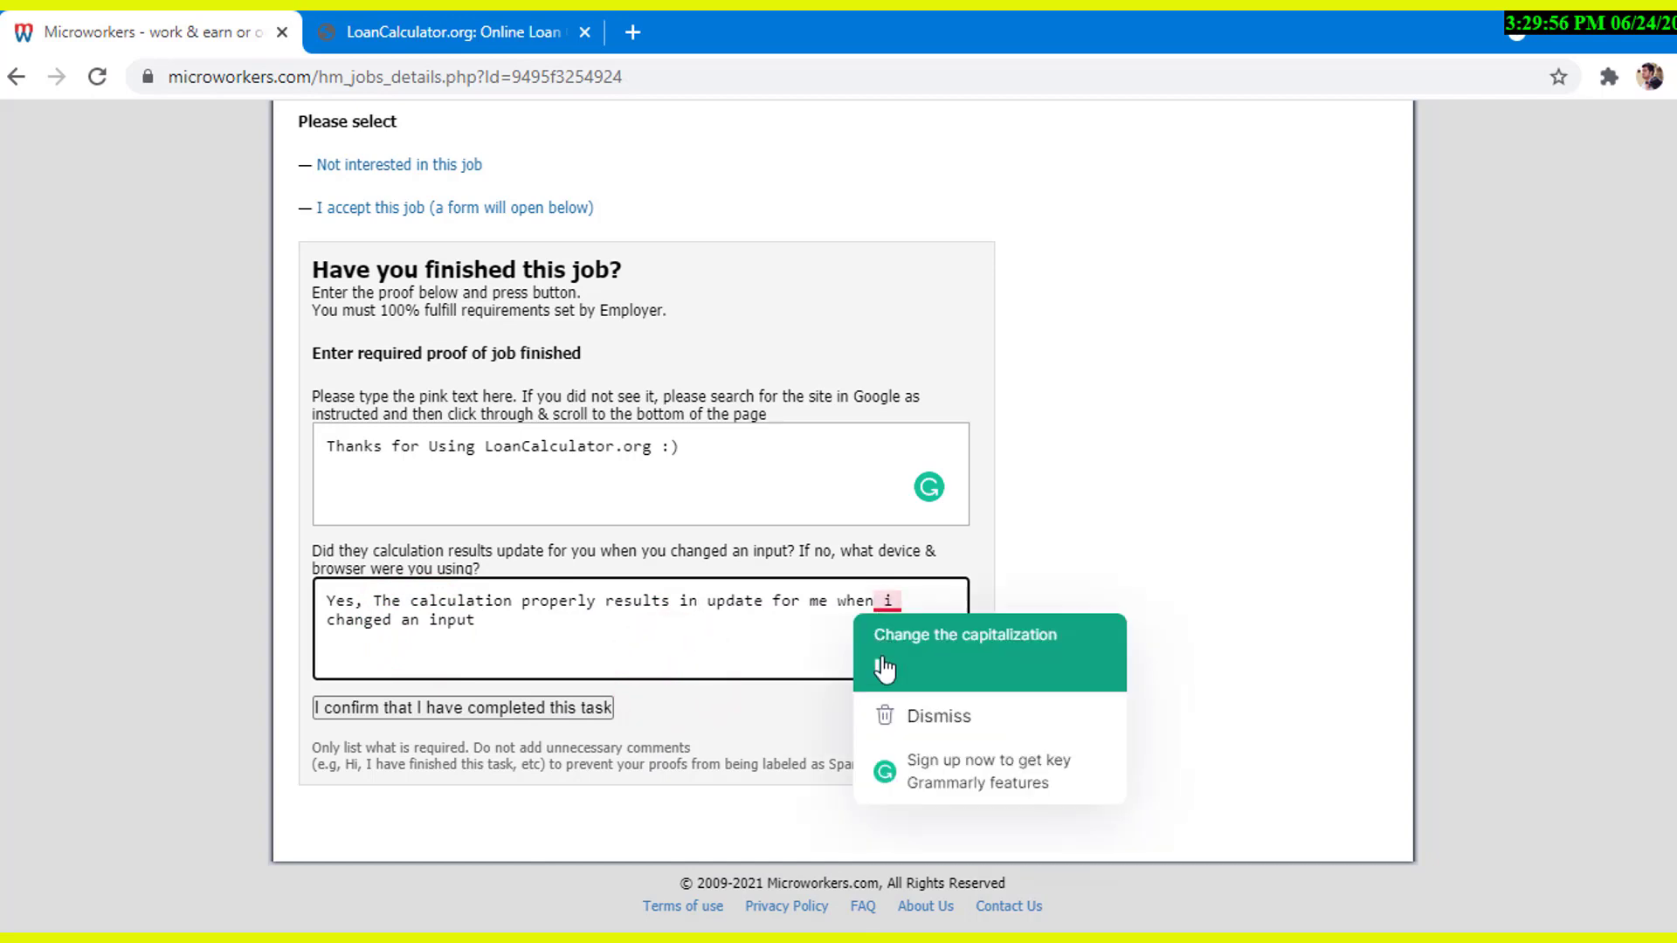
left_click(882, 670)
left_click(781, 644)
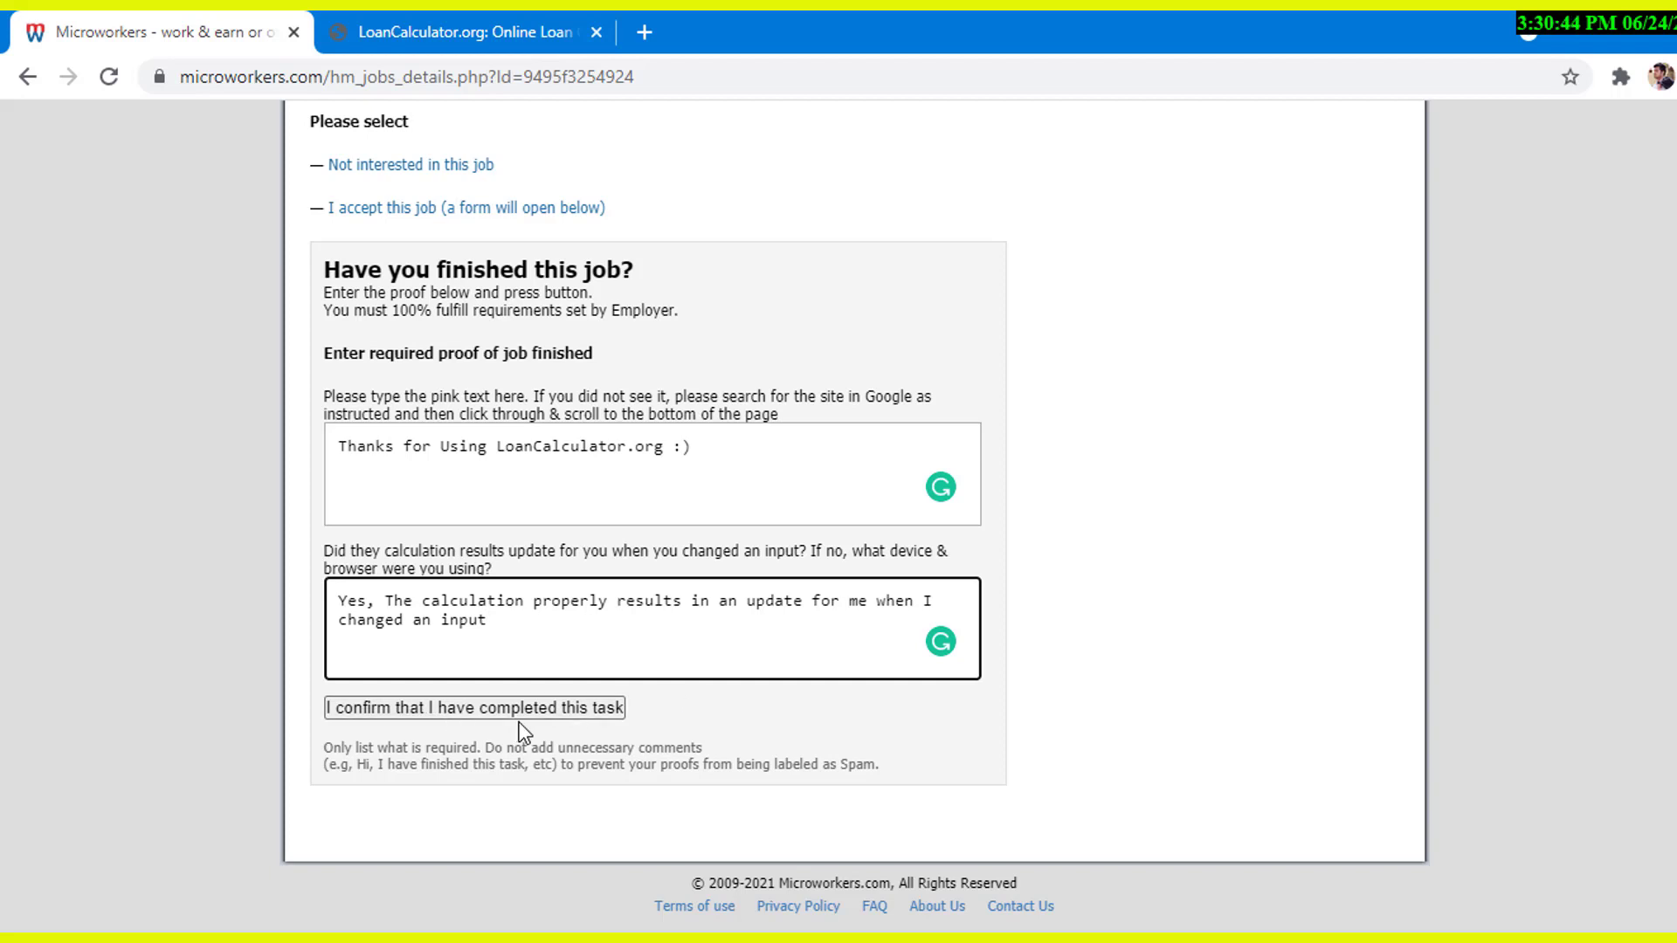
Submit the proof with 'I confirm that I have completed this task'.
left_click(495, 721)
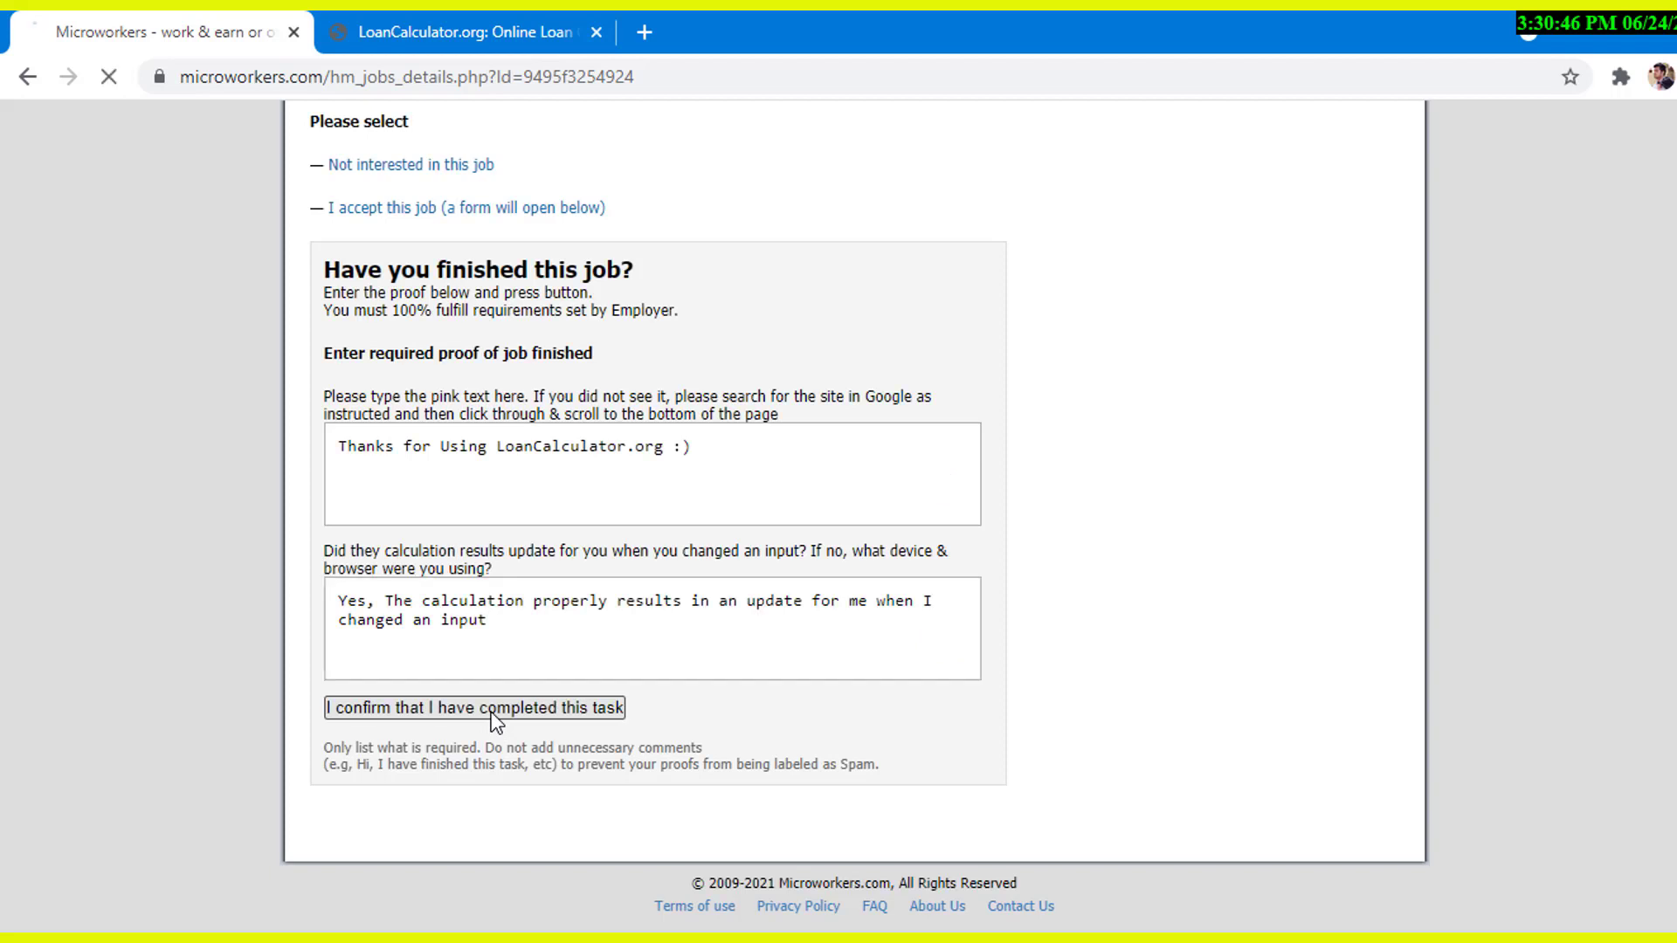